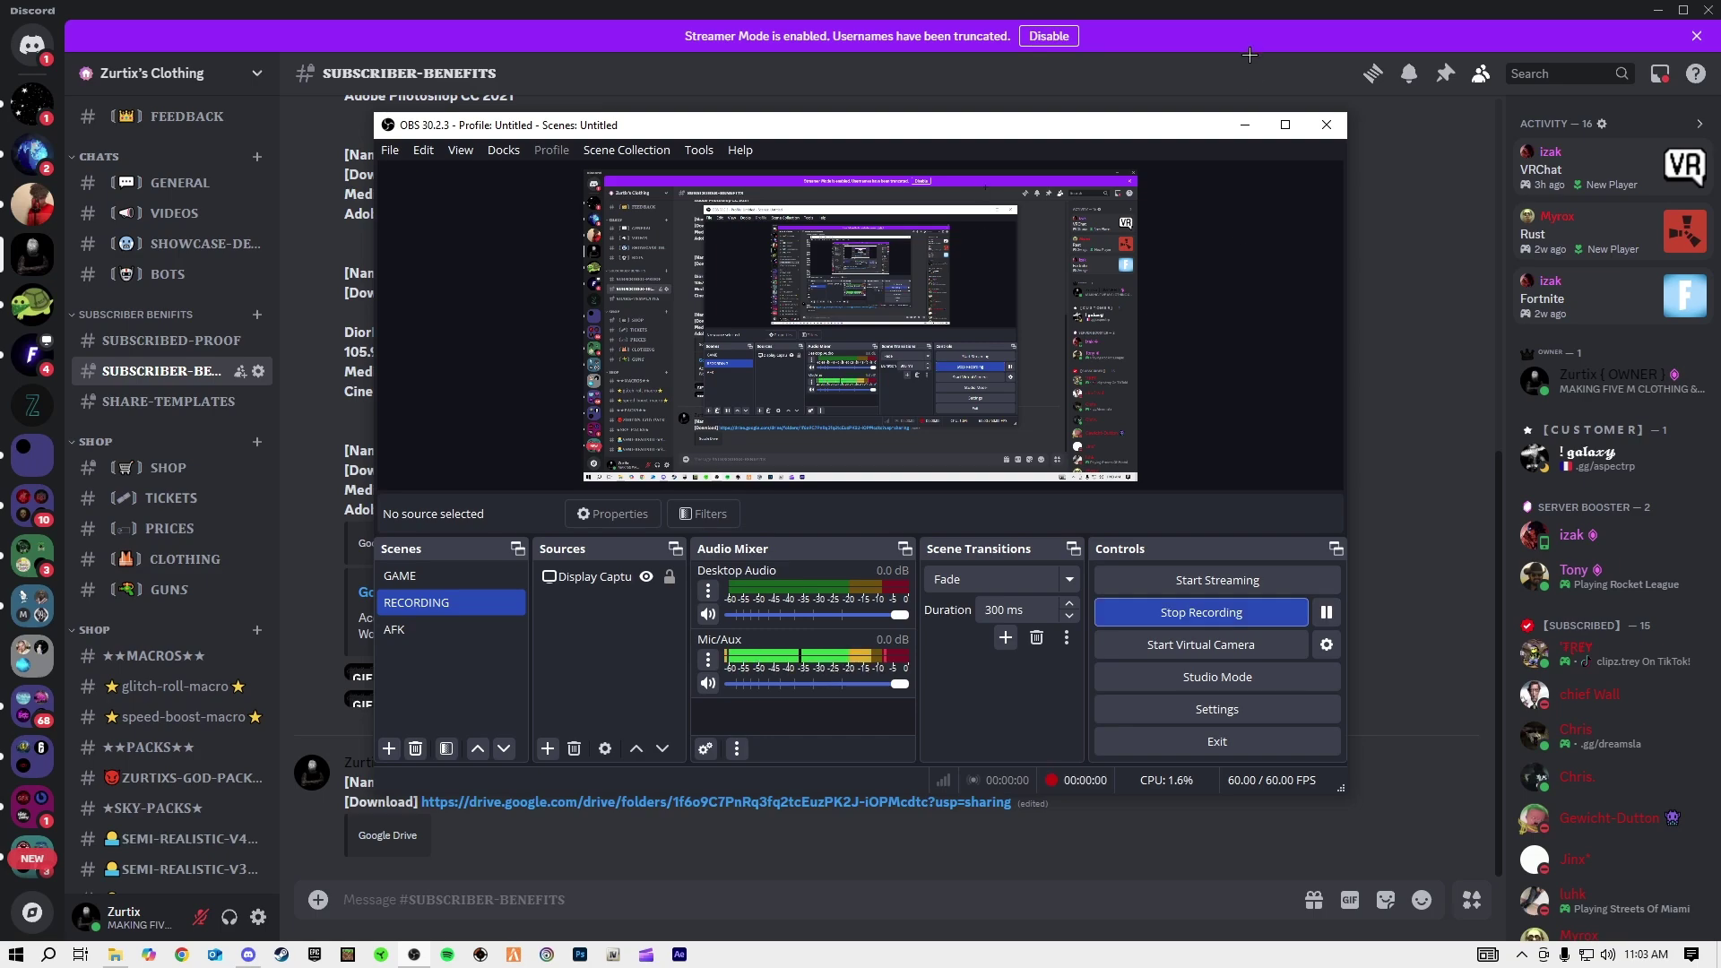
Step: Start the OBS screen recording and briefly highlight the GTAUTIL post text
click(1245, 125)
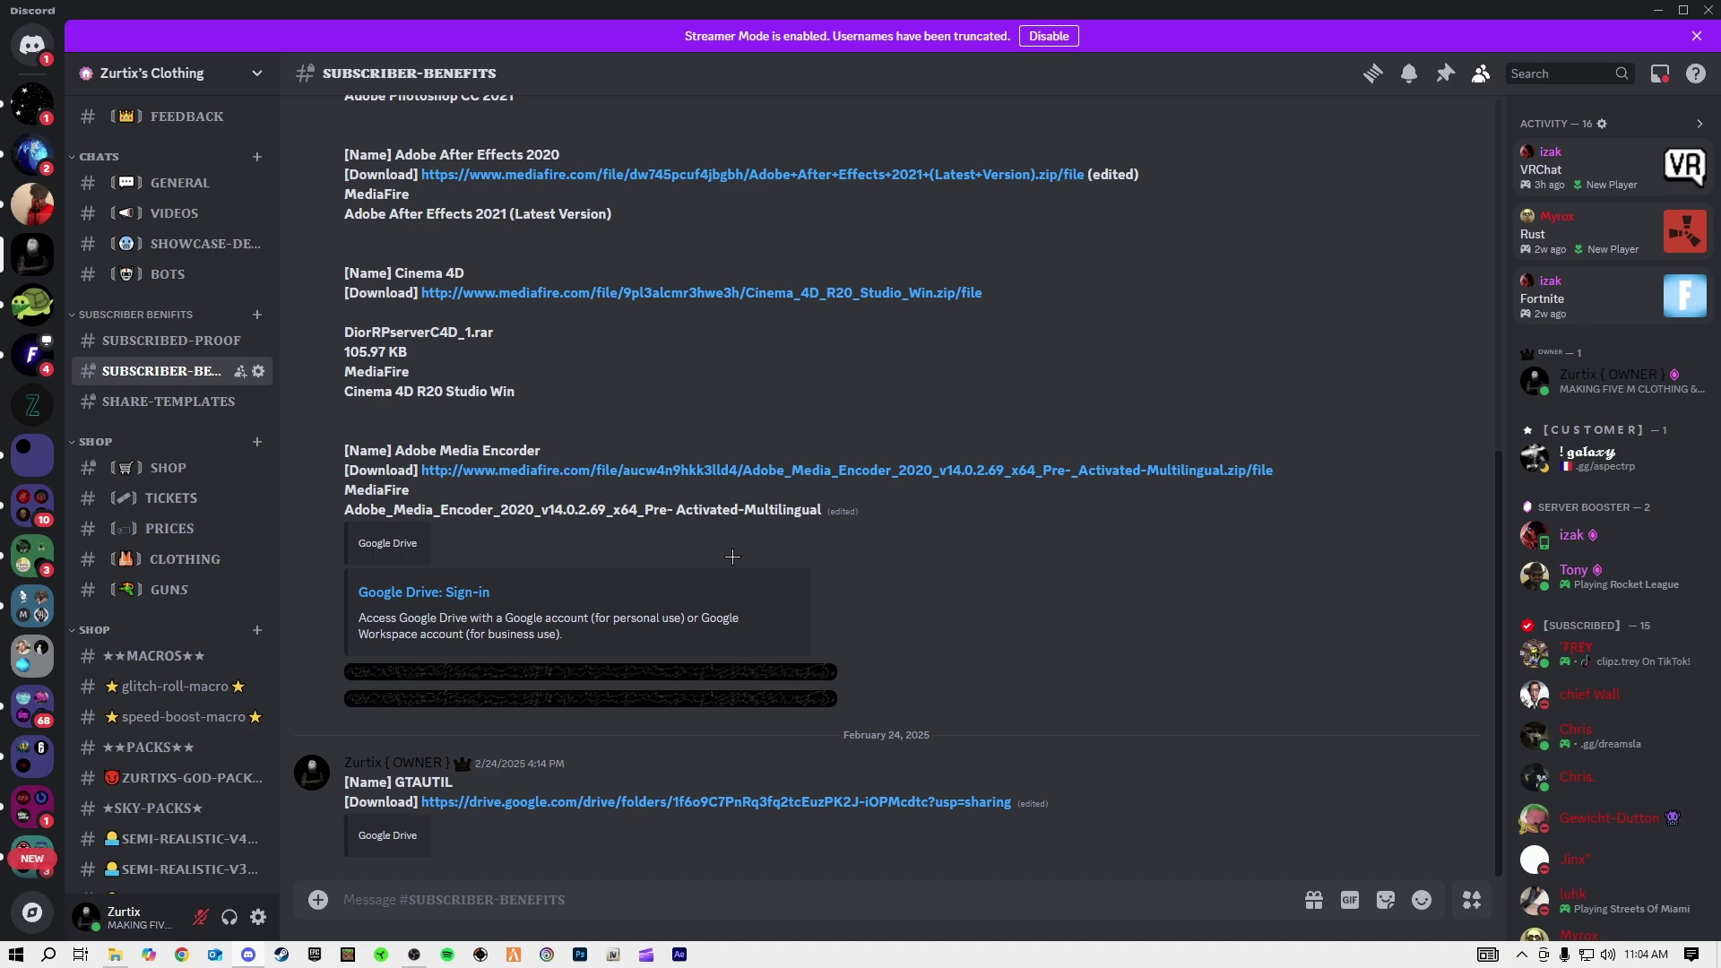
drag(341, 780, 455, 787)
click(454, 788)
Step: Visit the SUBSCRIBED-PROOF channel, then return to SUBSCRIBER-BENEFITS
click(157, 341)
scroll(403, 592, up, 5)
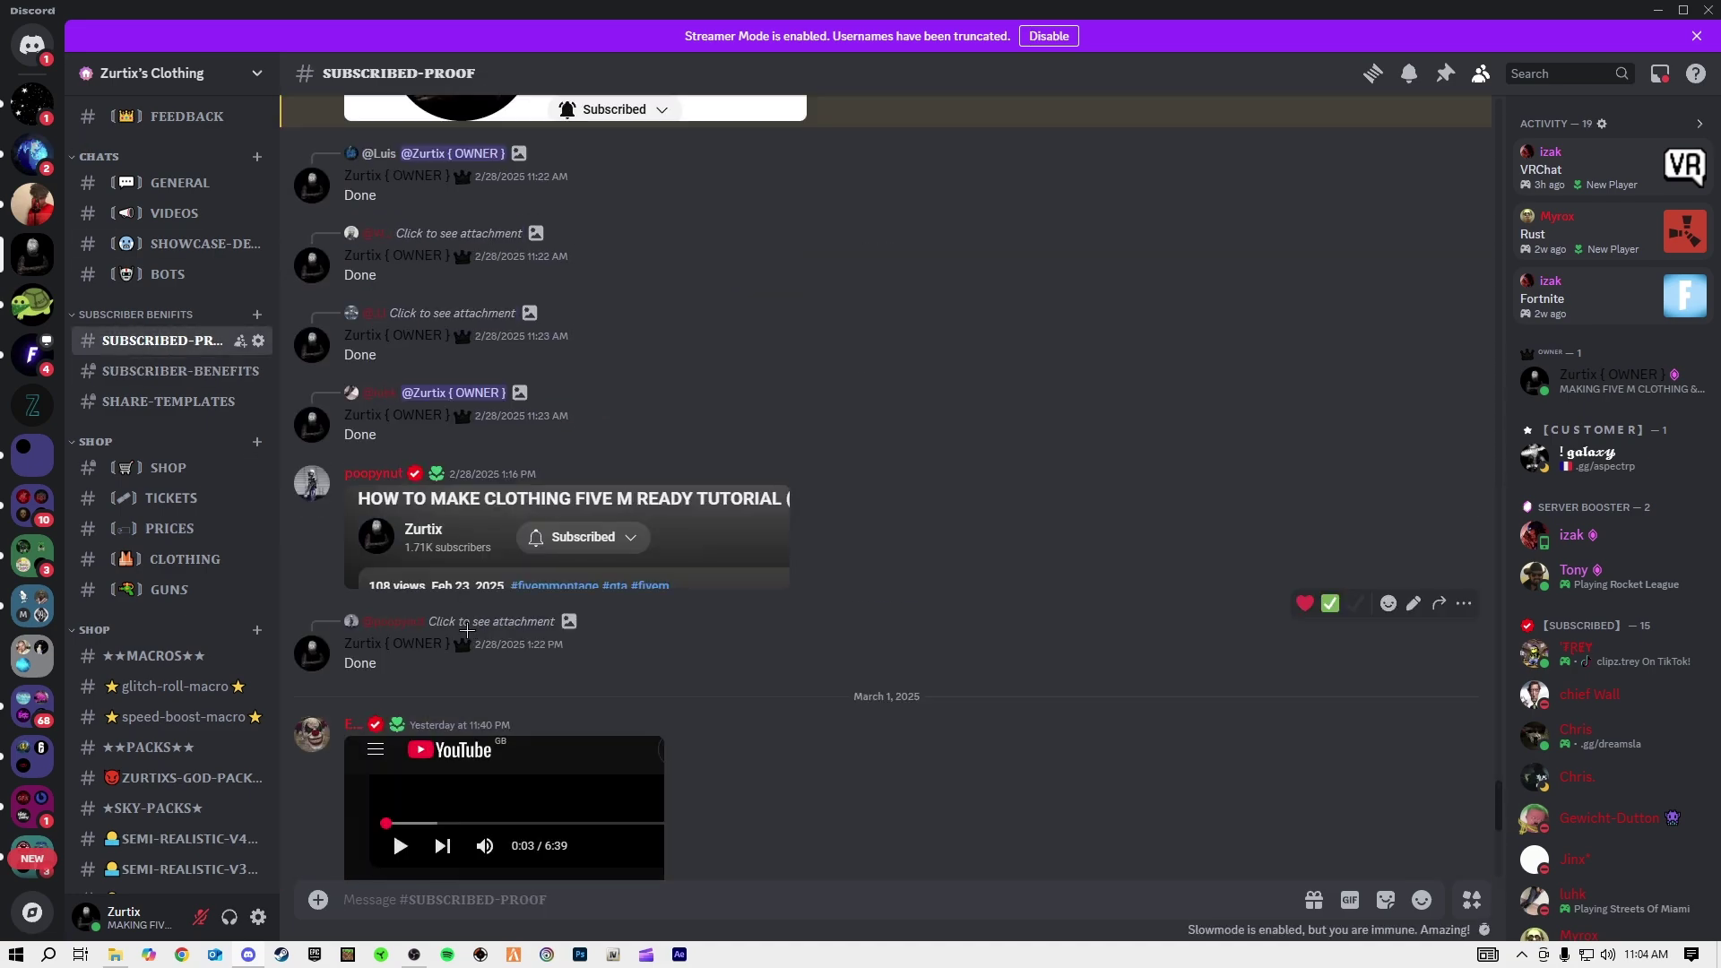
scroll(450, 640, down, 10)
key(alt+Down)
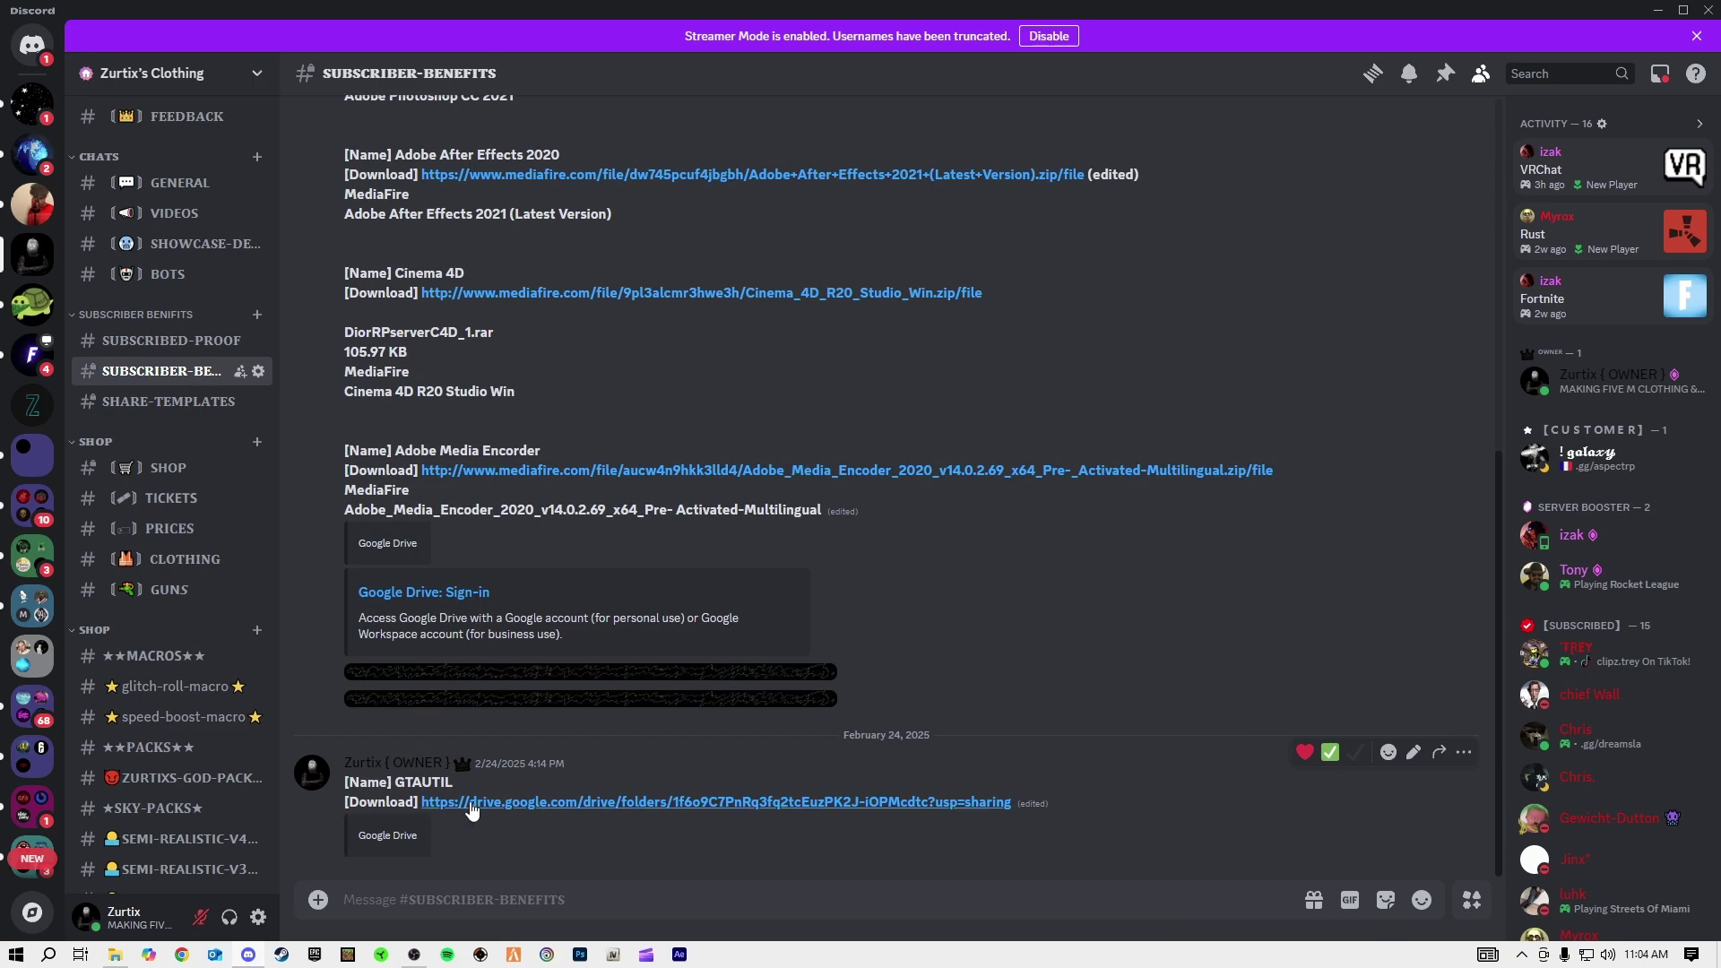
Step: From the GTAUTIL Drive link, download the gtautil folder in Gtautil By Zurtix as a zip
click(456, 803)
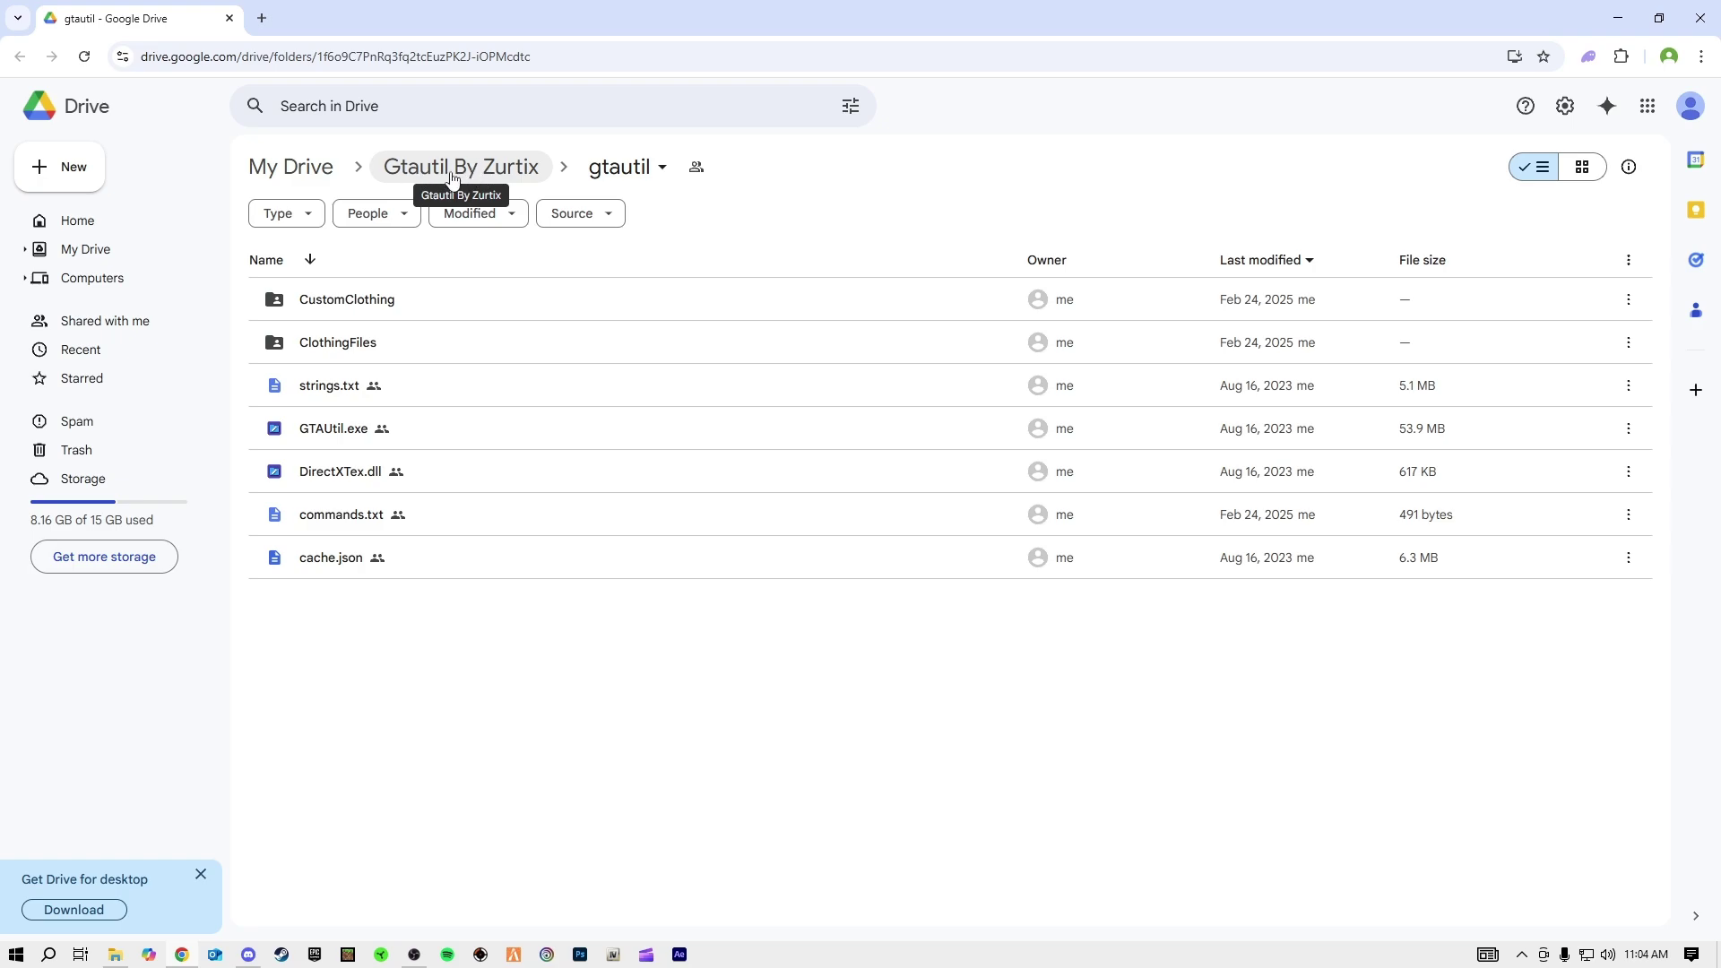
click(414, 177)
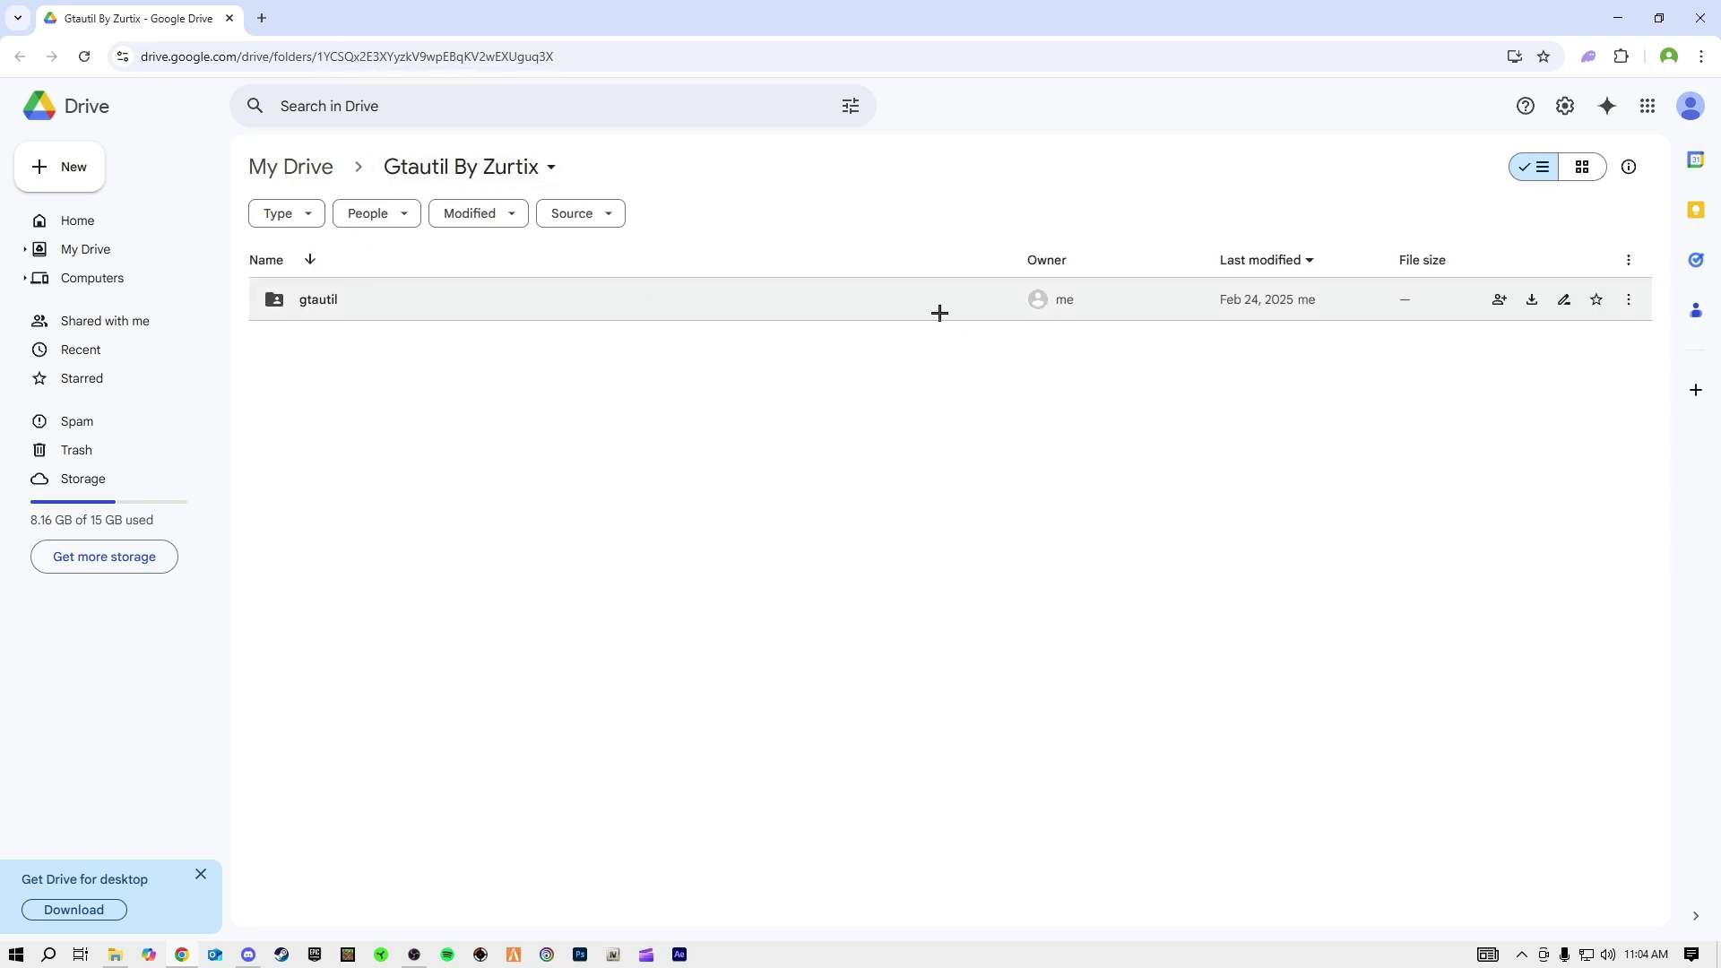
click(1532, 304)
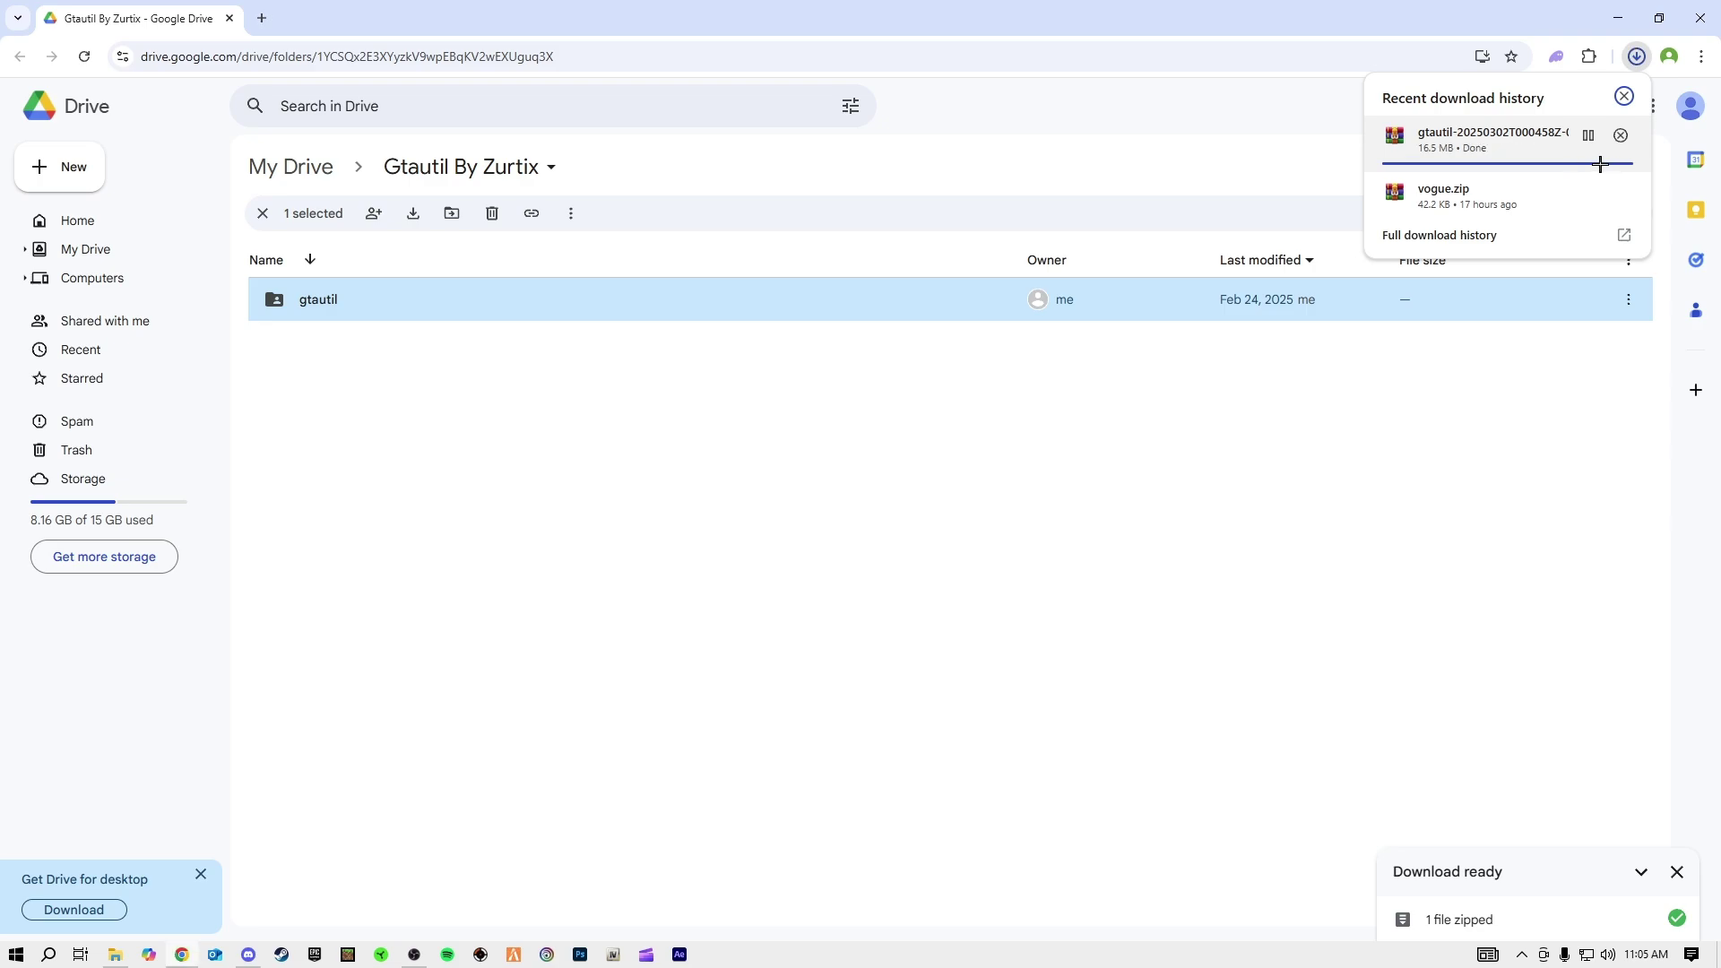
mouse_move(1585, 143)
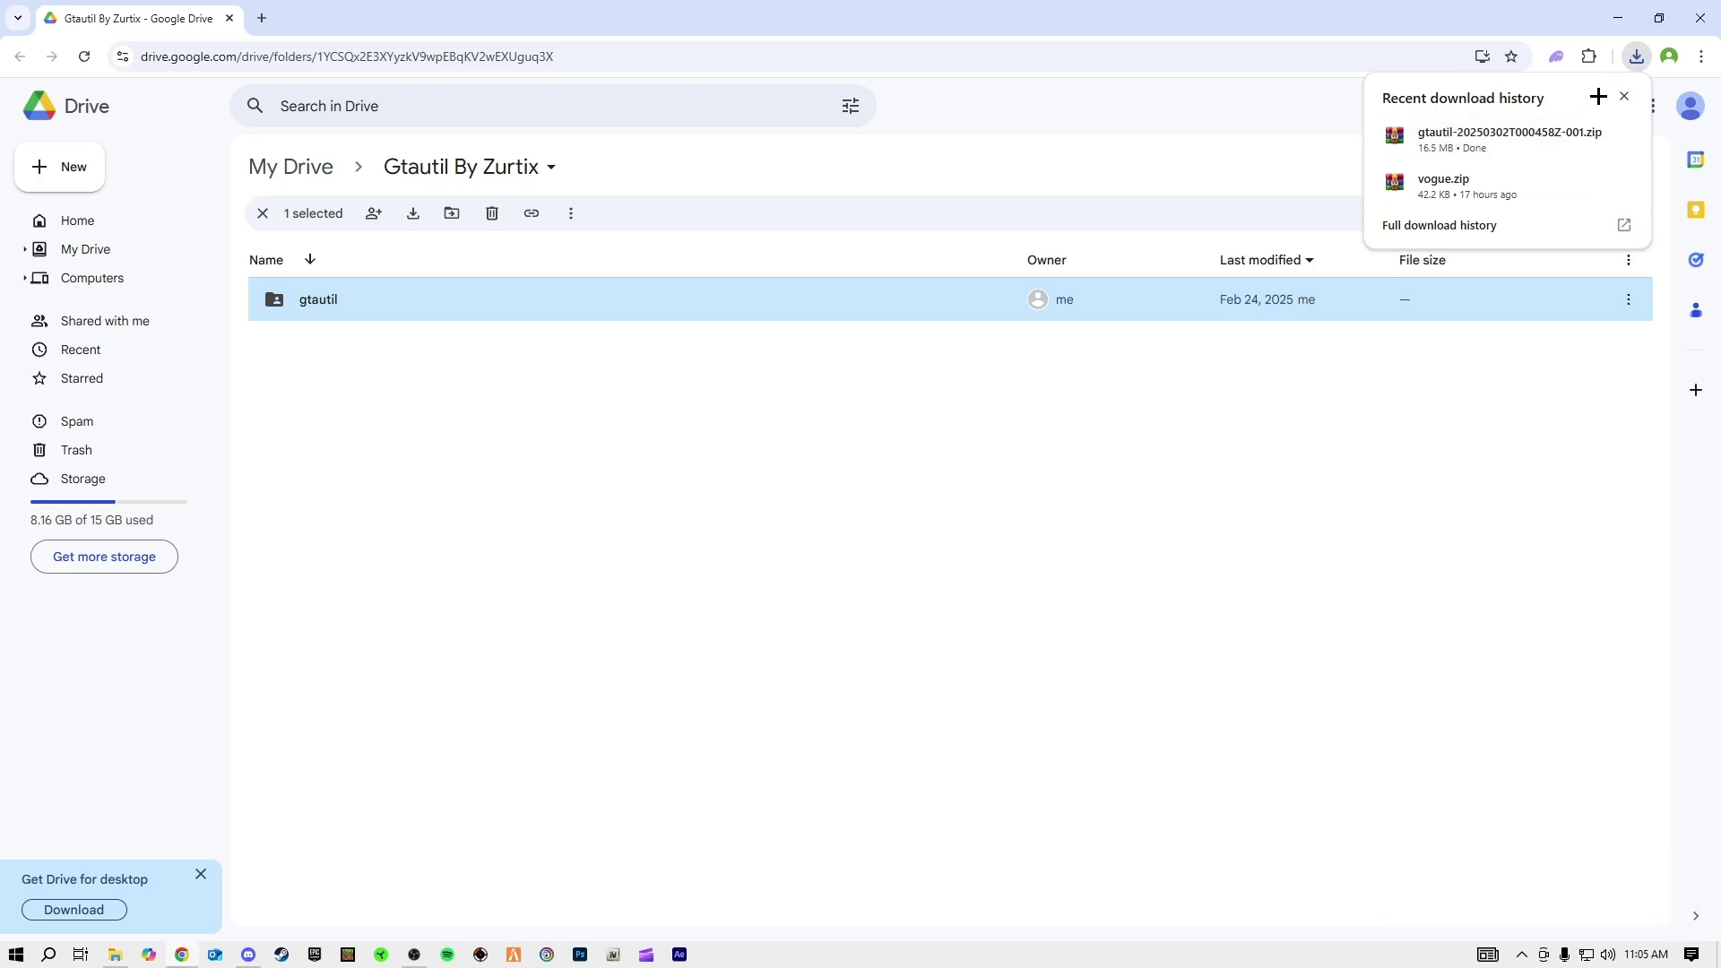
Step: Open gtautil-20250302T000458Z-001.zip in WinRAR from the Storage folder, dismissing the licence reminder
click(1584, 136)
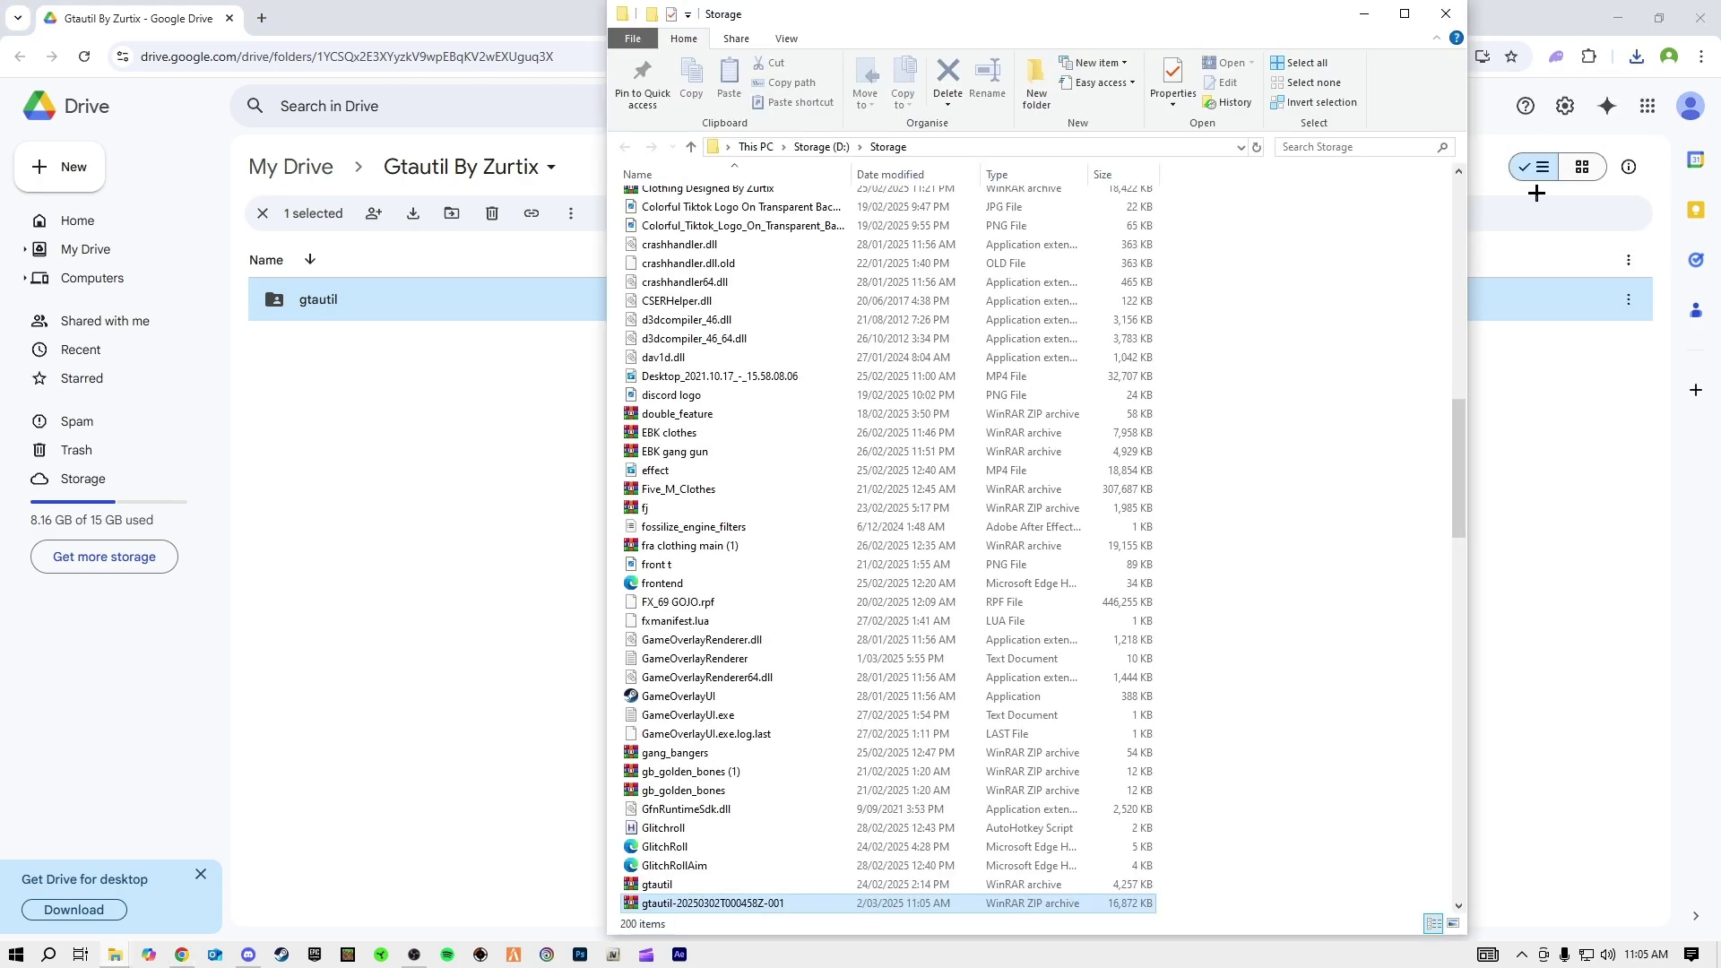
click(695, 913)
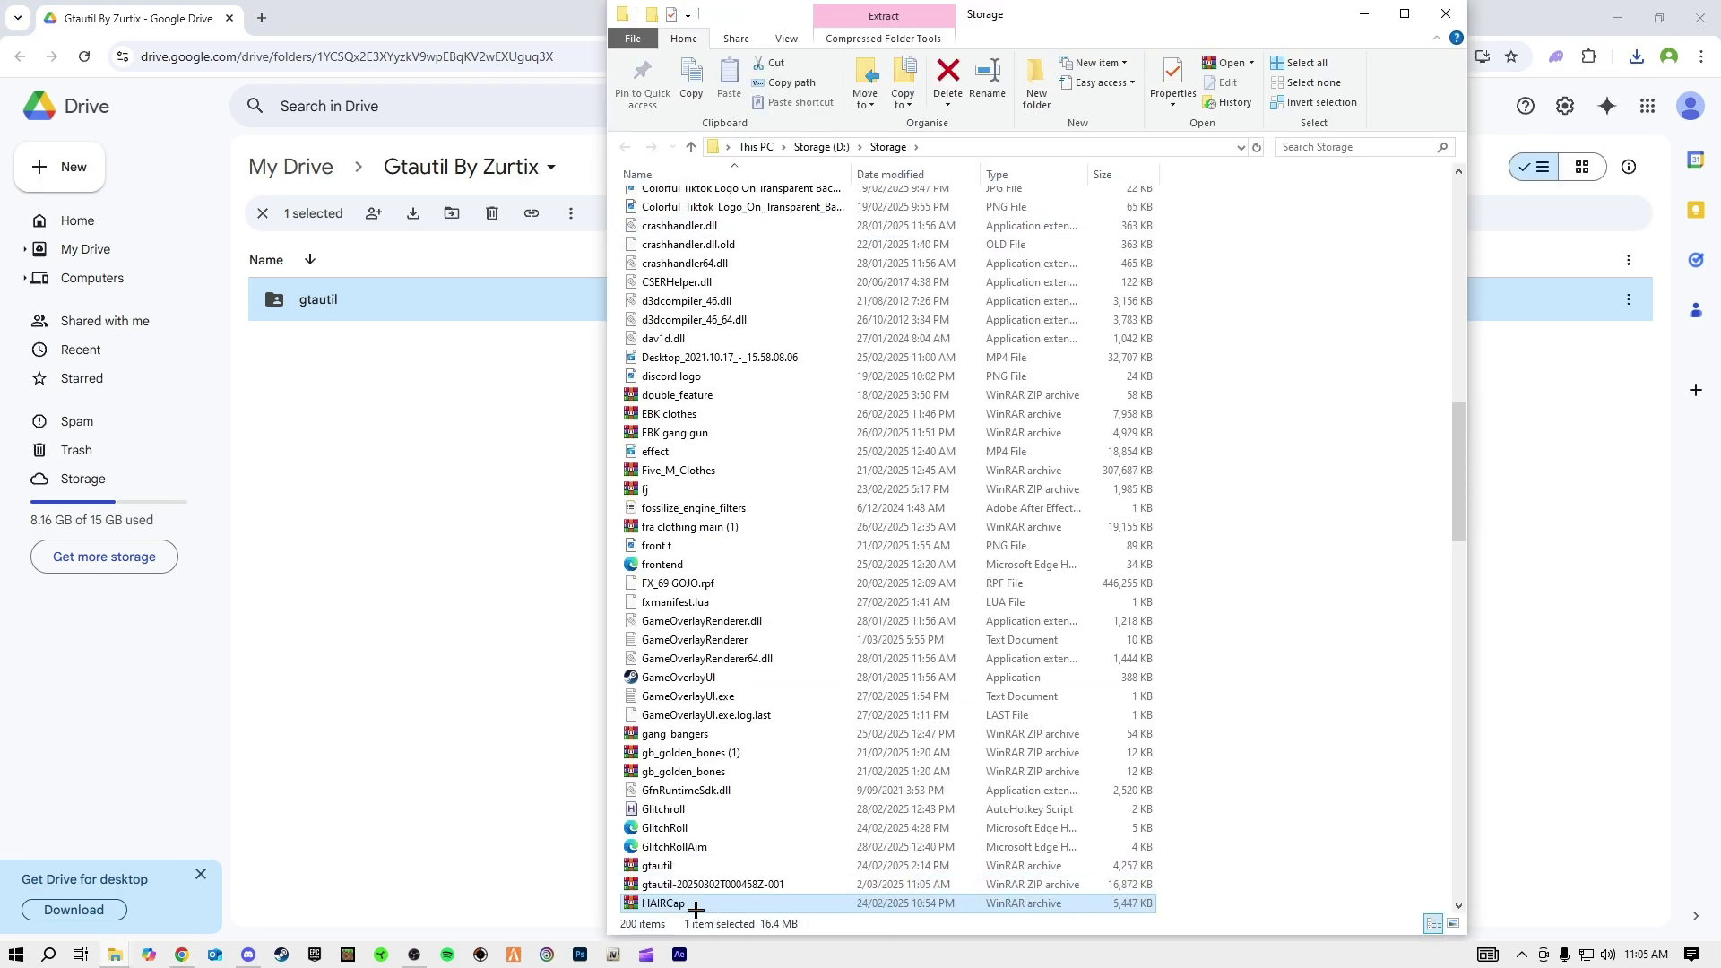
double_click(696, 885)
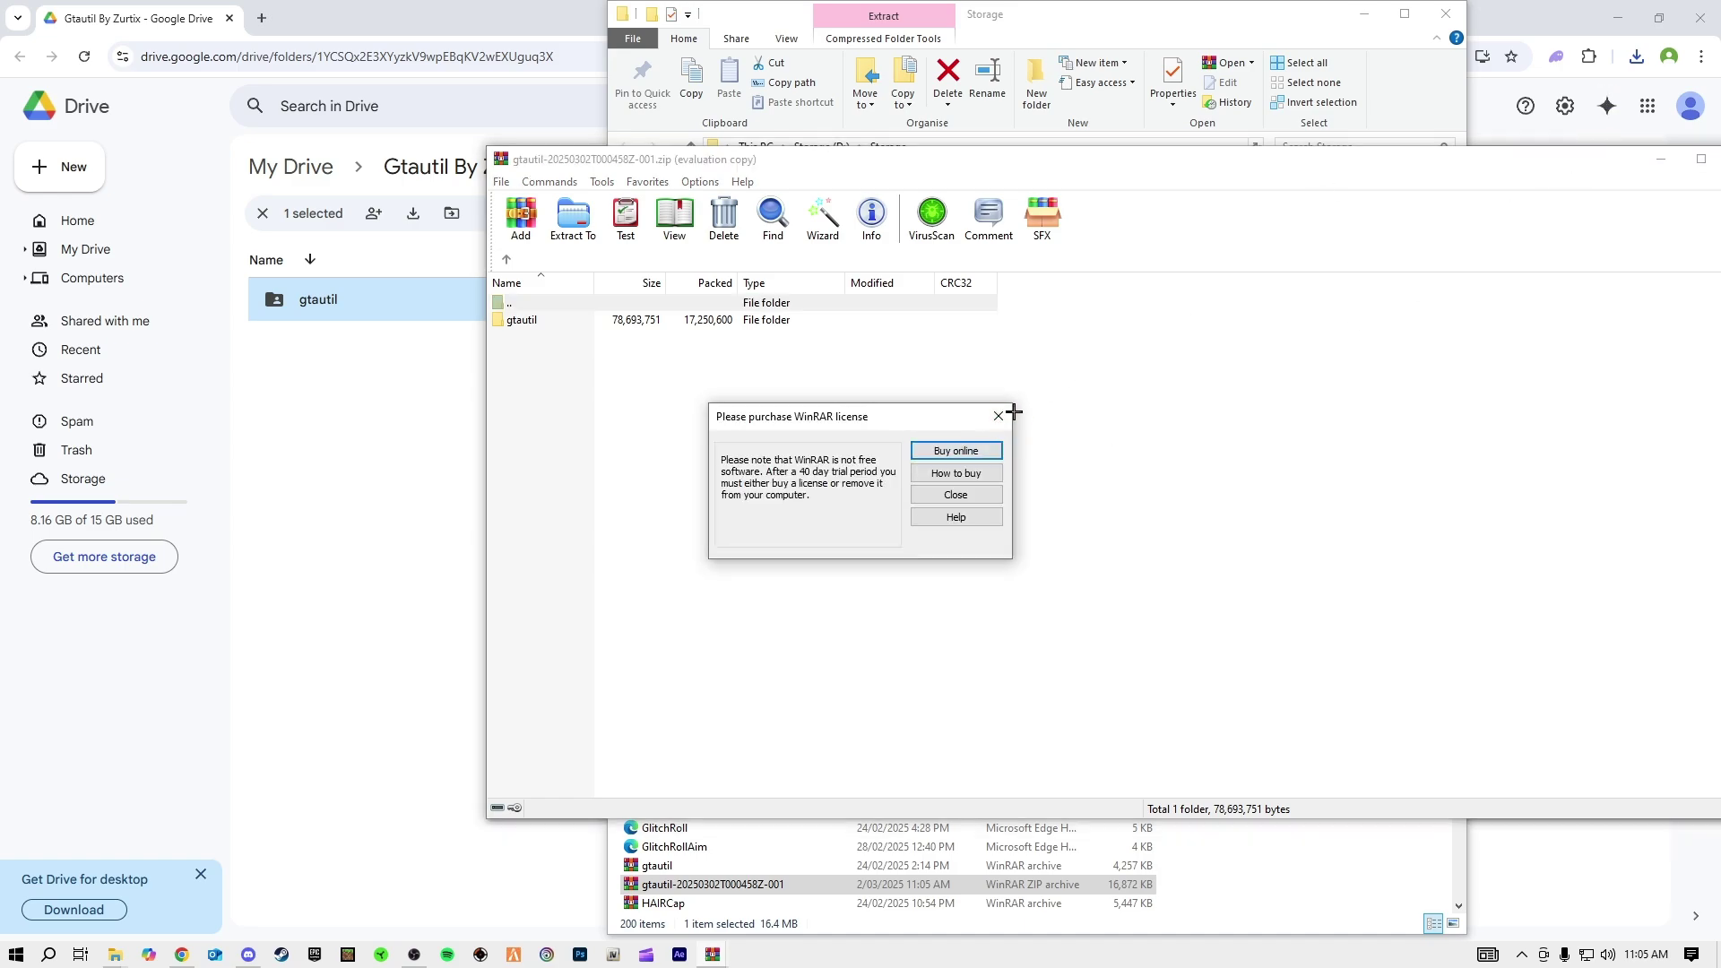
click(998, 416)
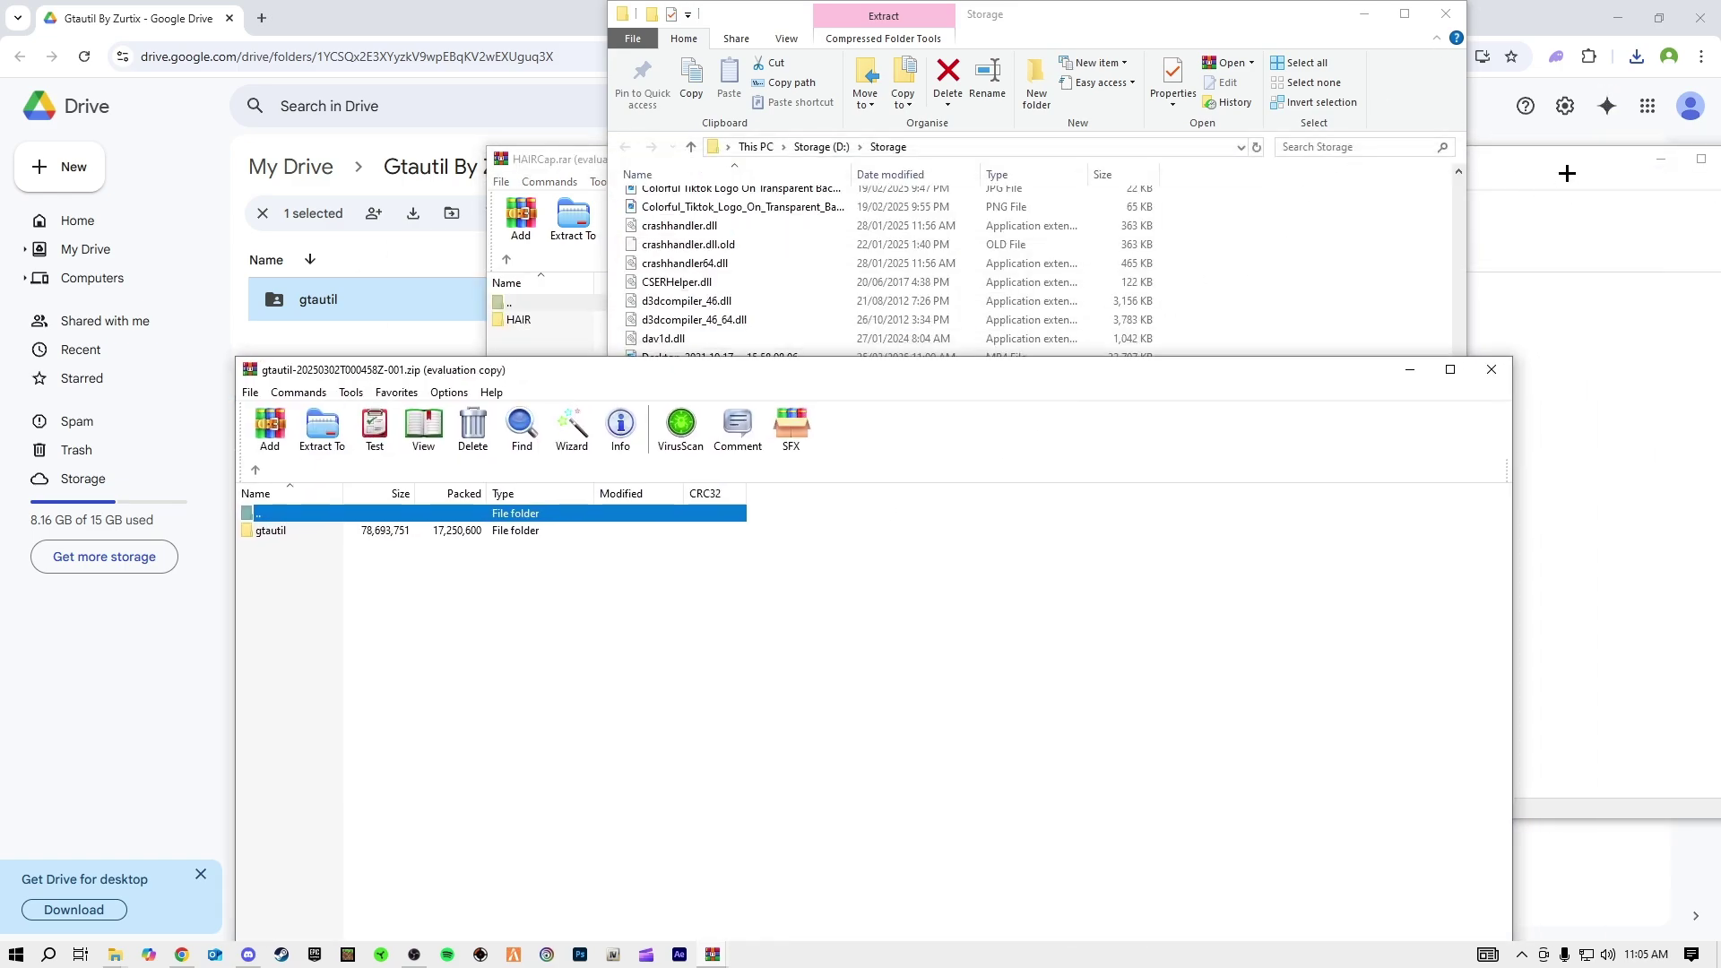
drag(1567, 173, 1139, 0)
Step: Set the gtautil folder's extraction destination to Storage (D:), path D:\
click(363, 172)
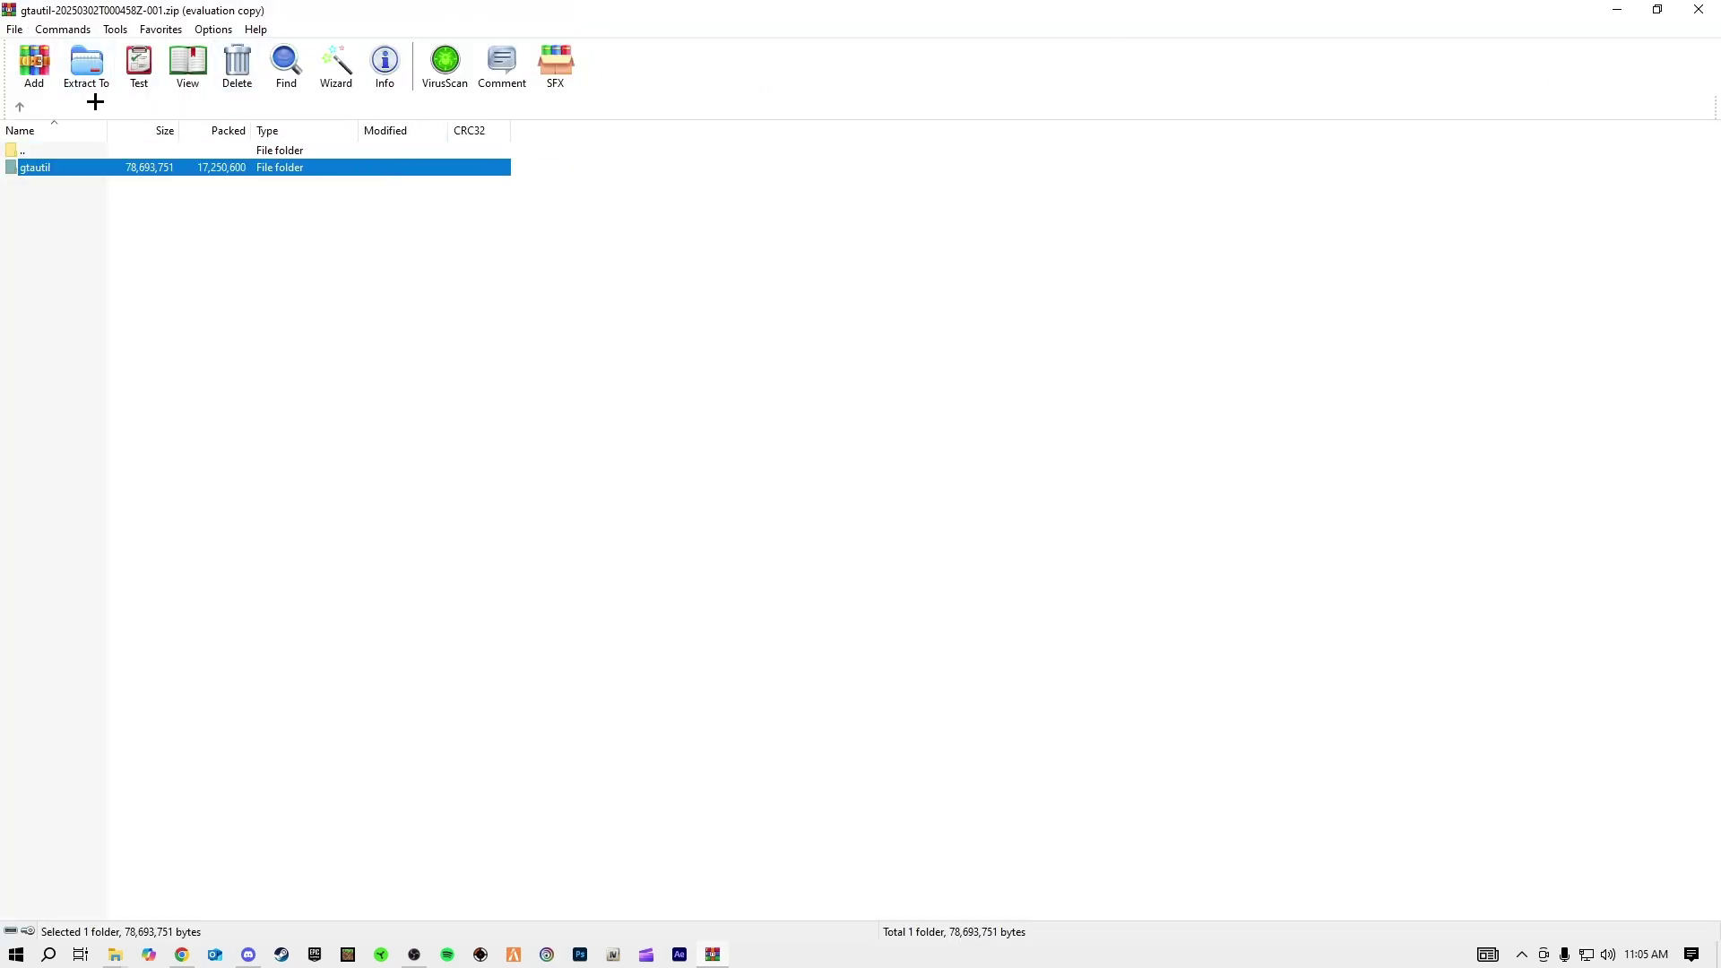
click(77, 68)
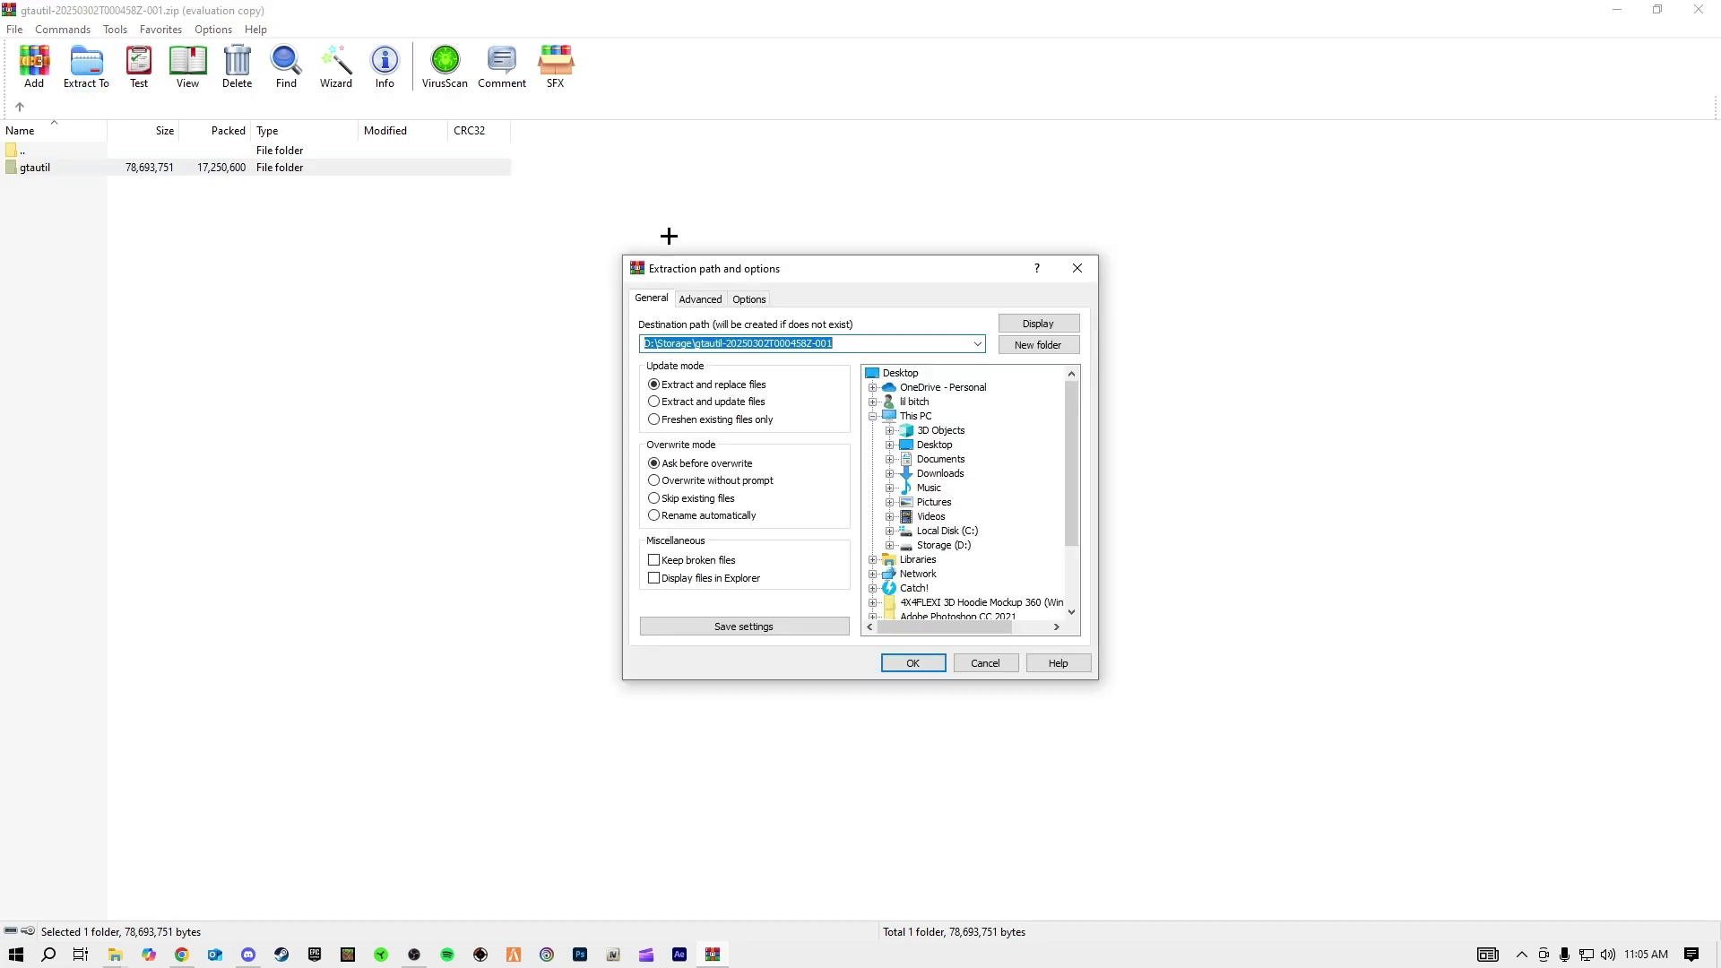
click(946, 544)
double_click(942, 546)
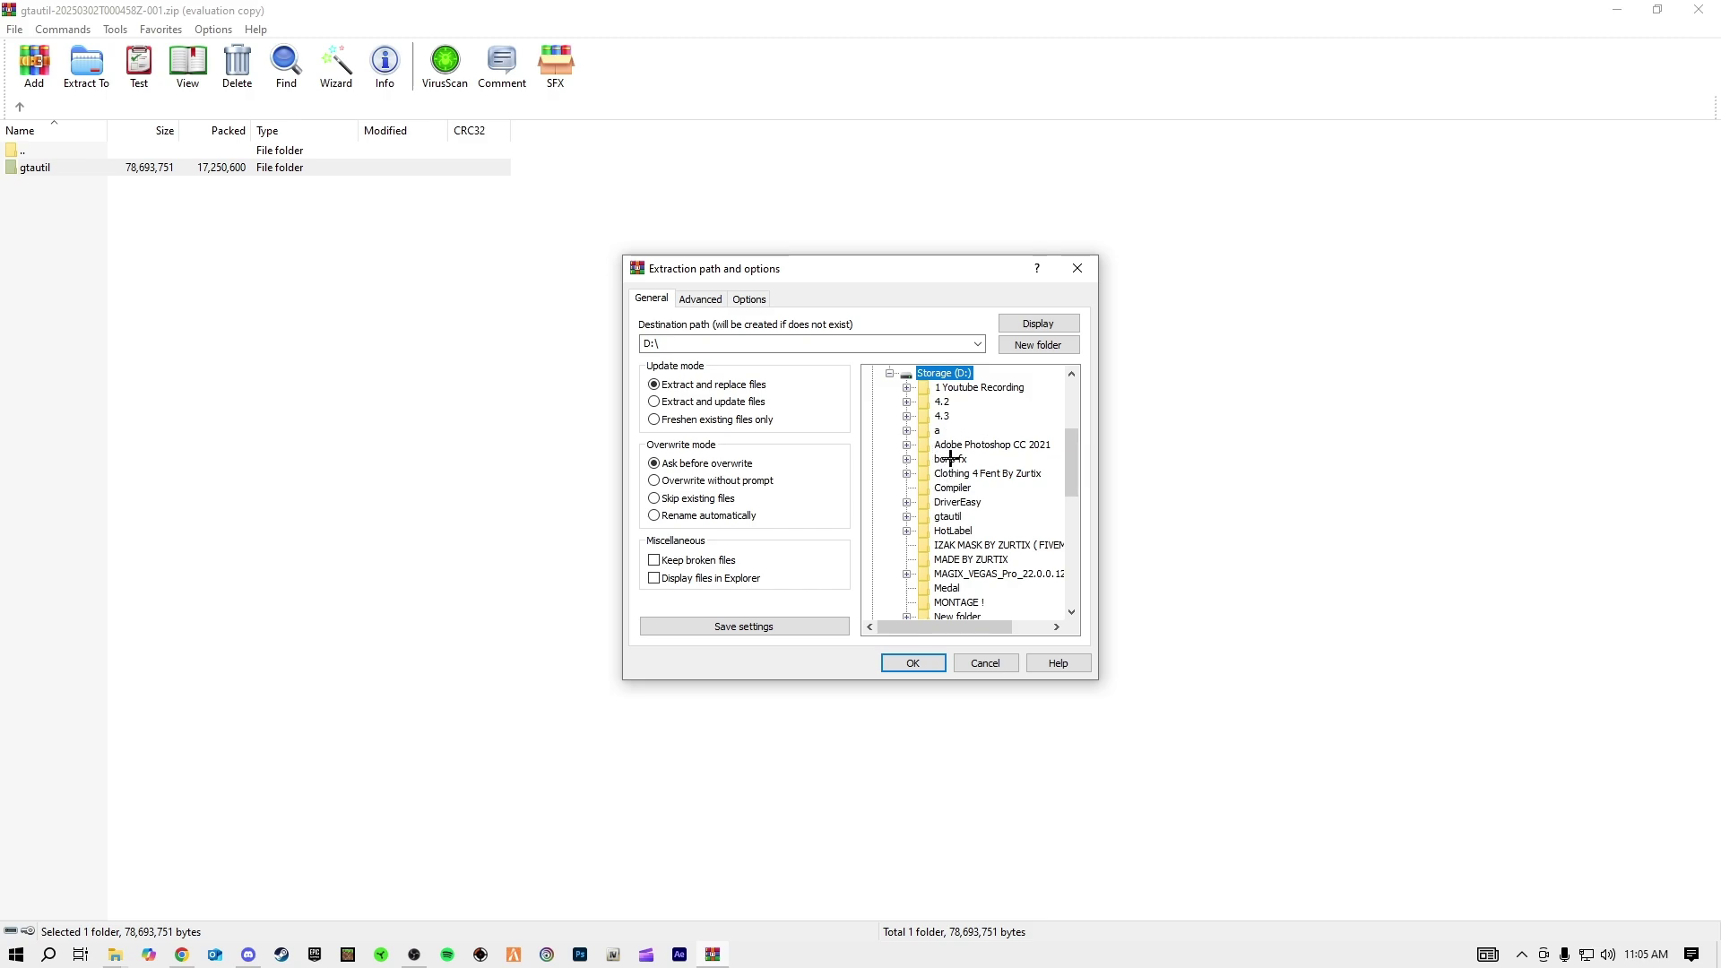
scroll(950, 459, down, 1)
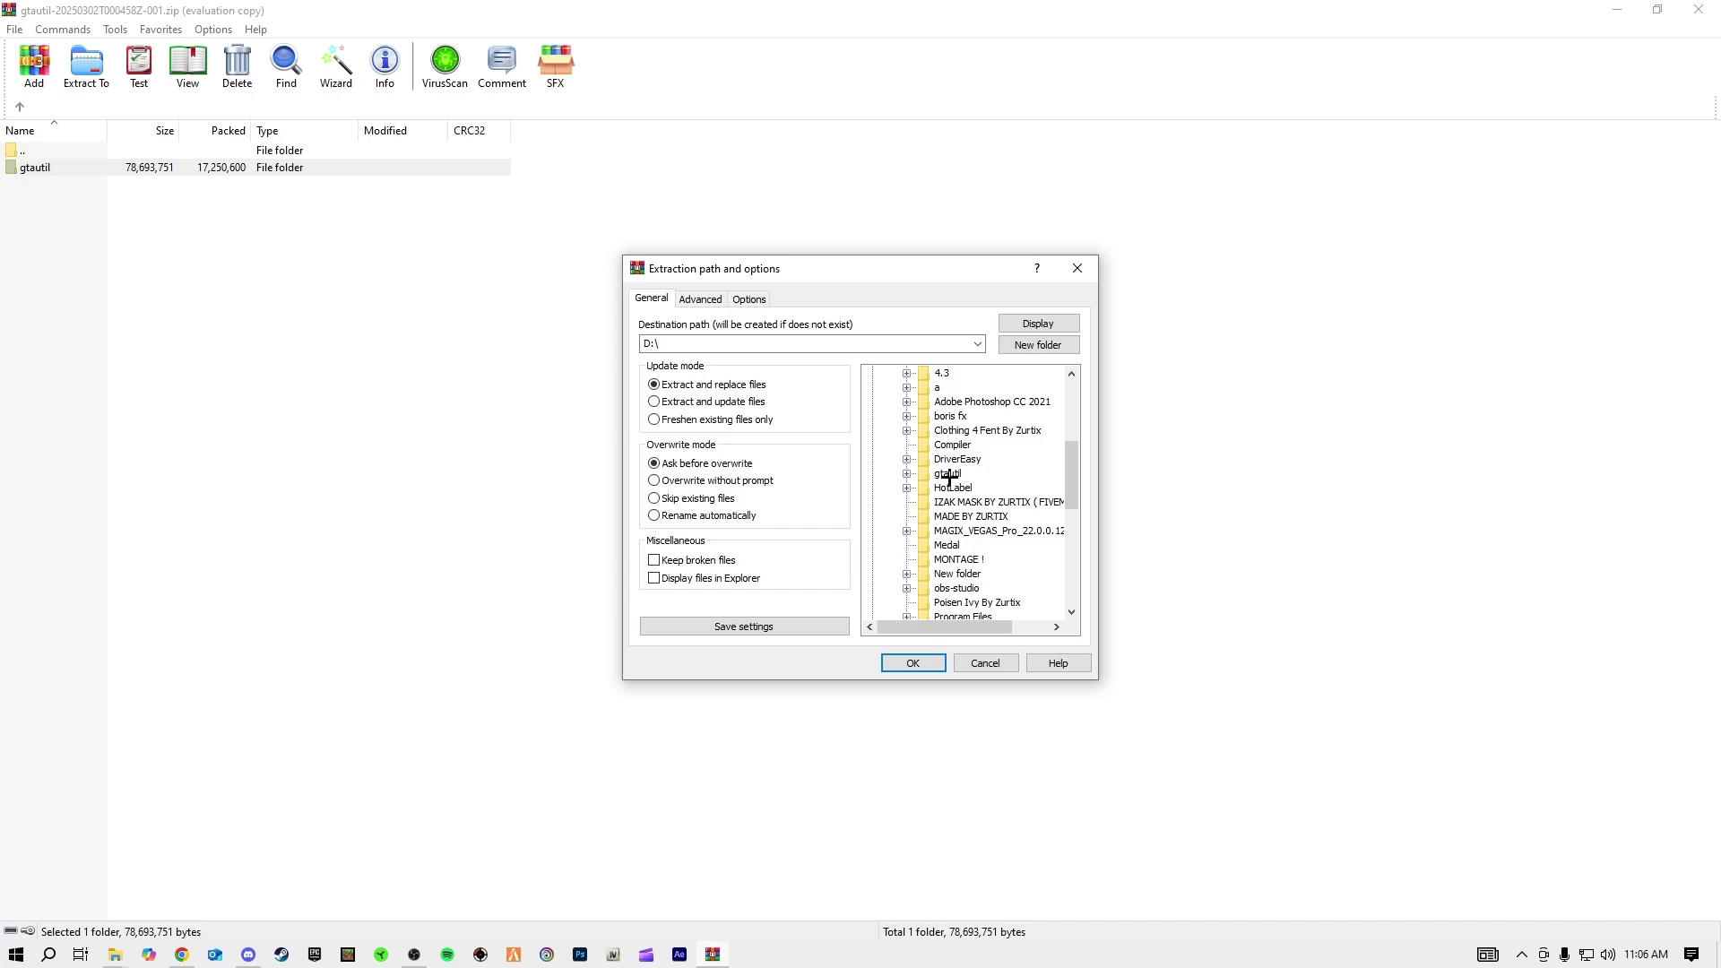
scroll(987, 548, up, 3)
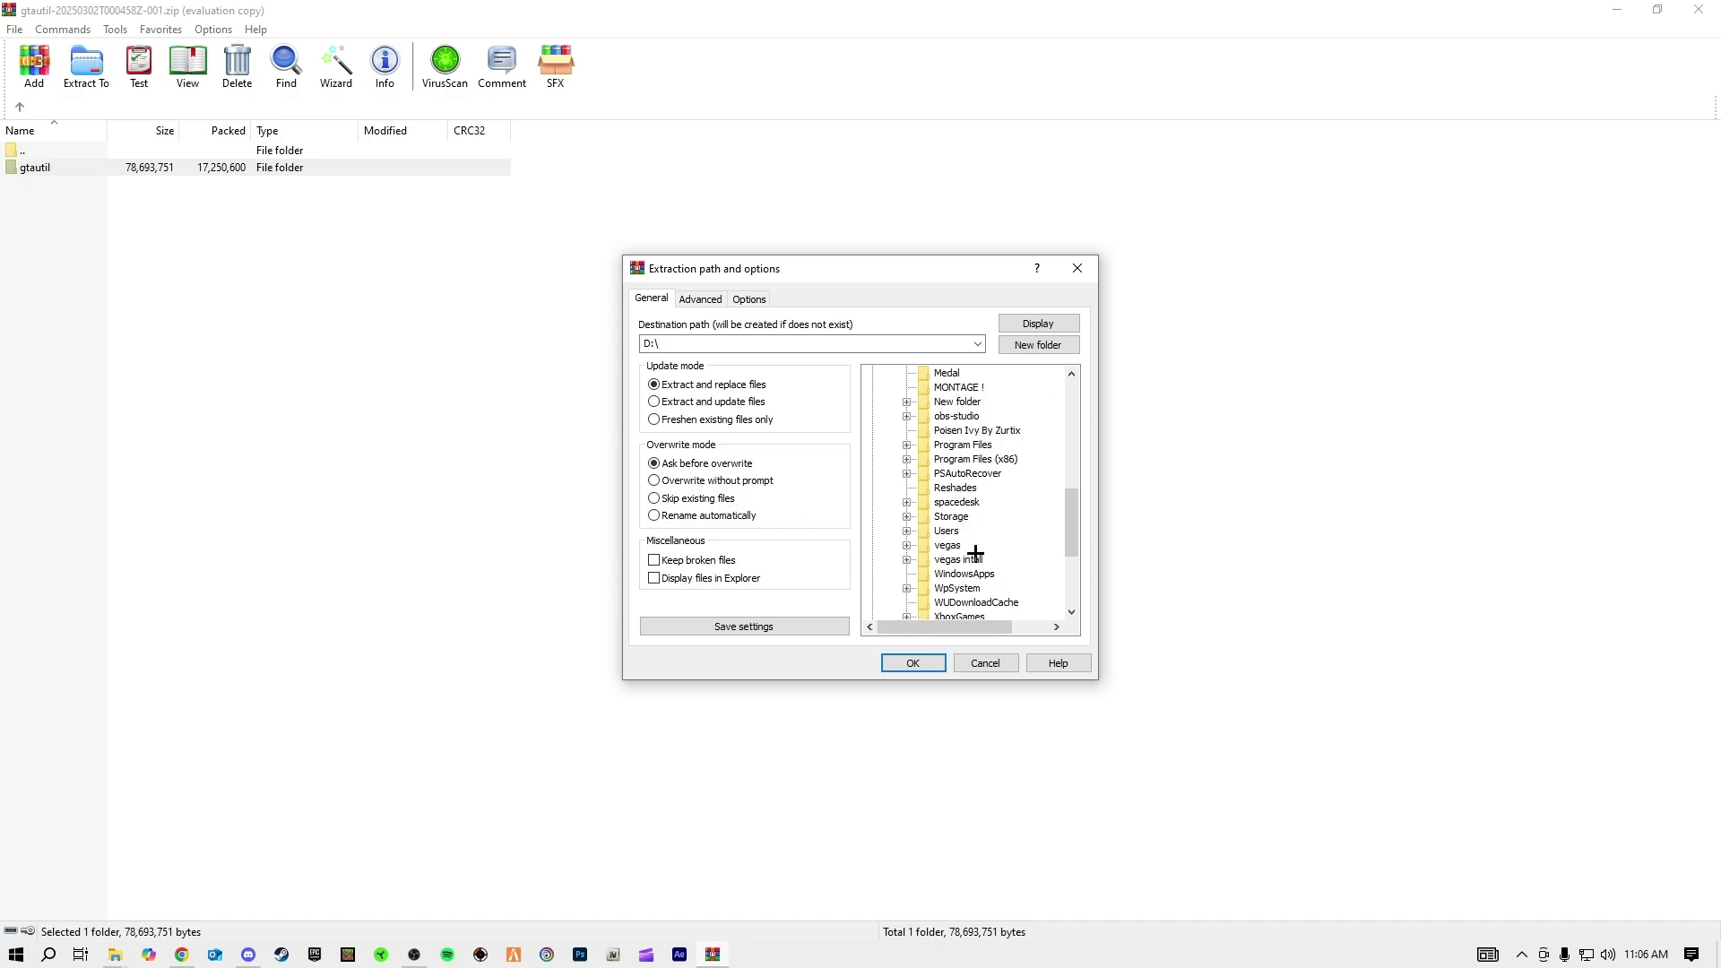
scroll(942, 538, up, 2)
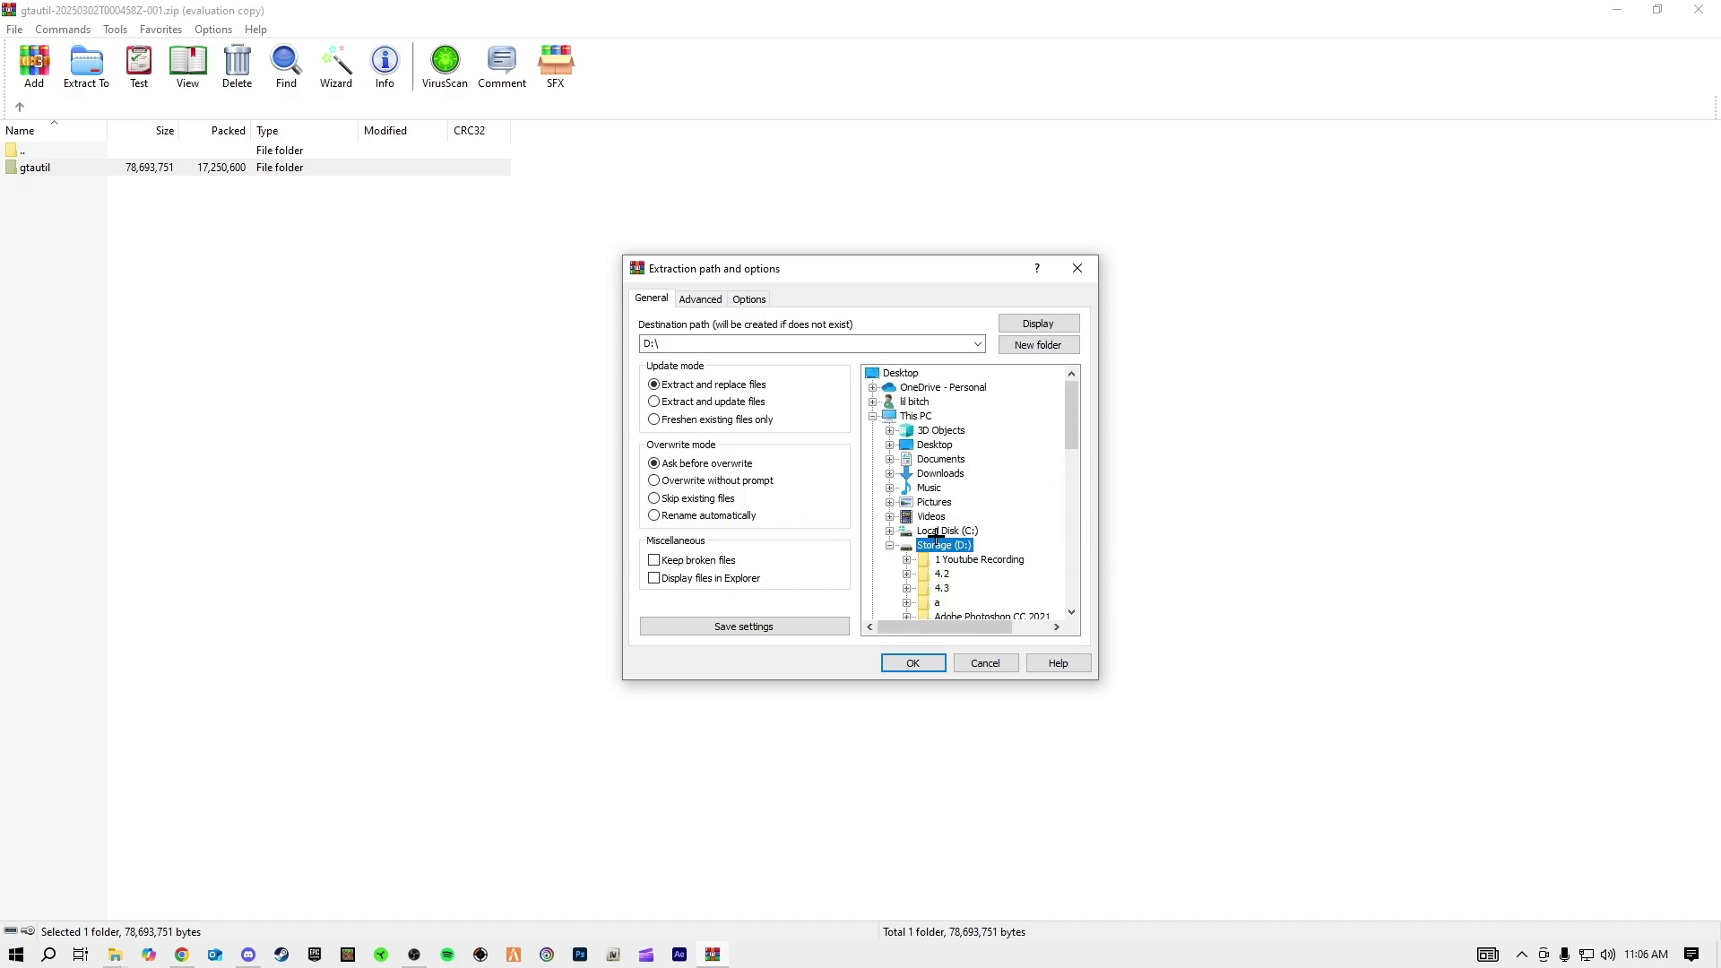
scroll(892, 556, down, 4)
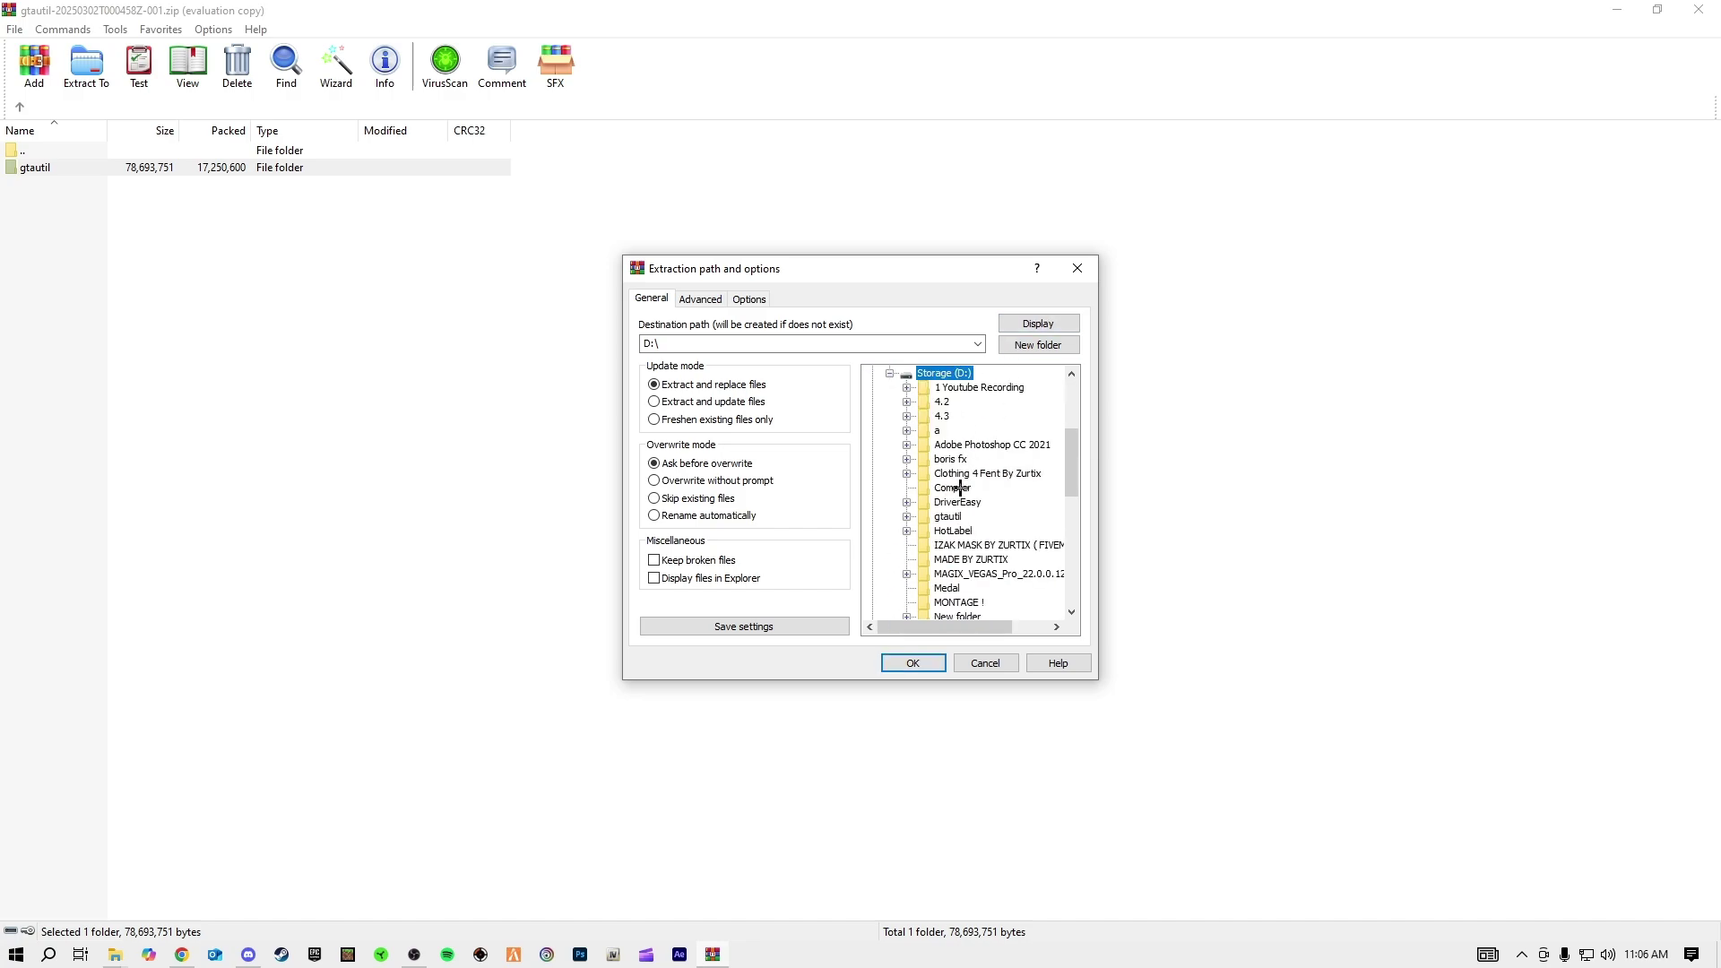
Step: Run the extraction, dismissing the file replace prompt and diagnostic messages
click(931, 659)
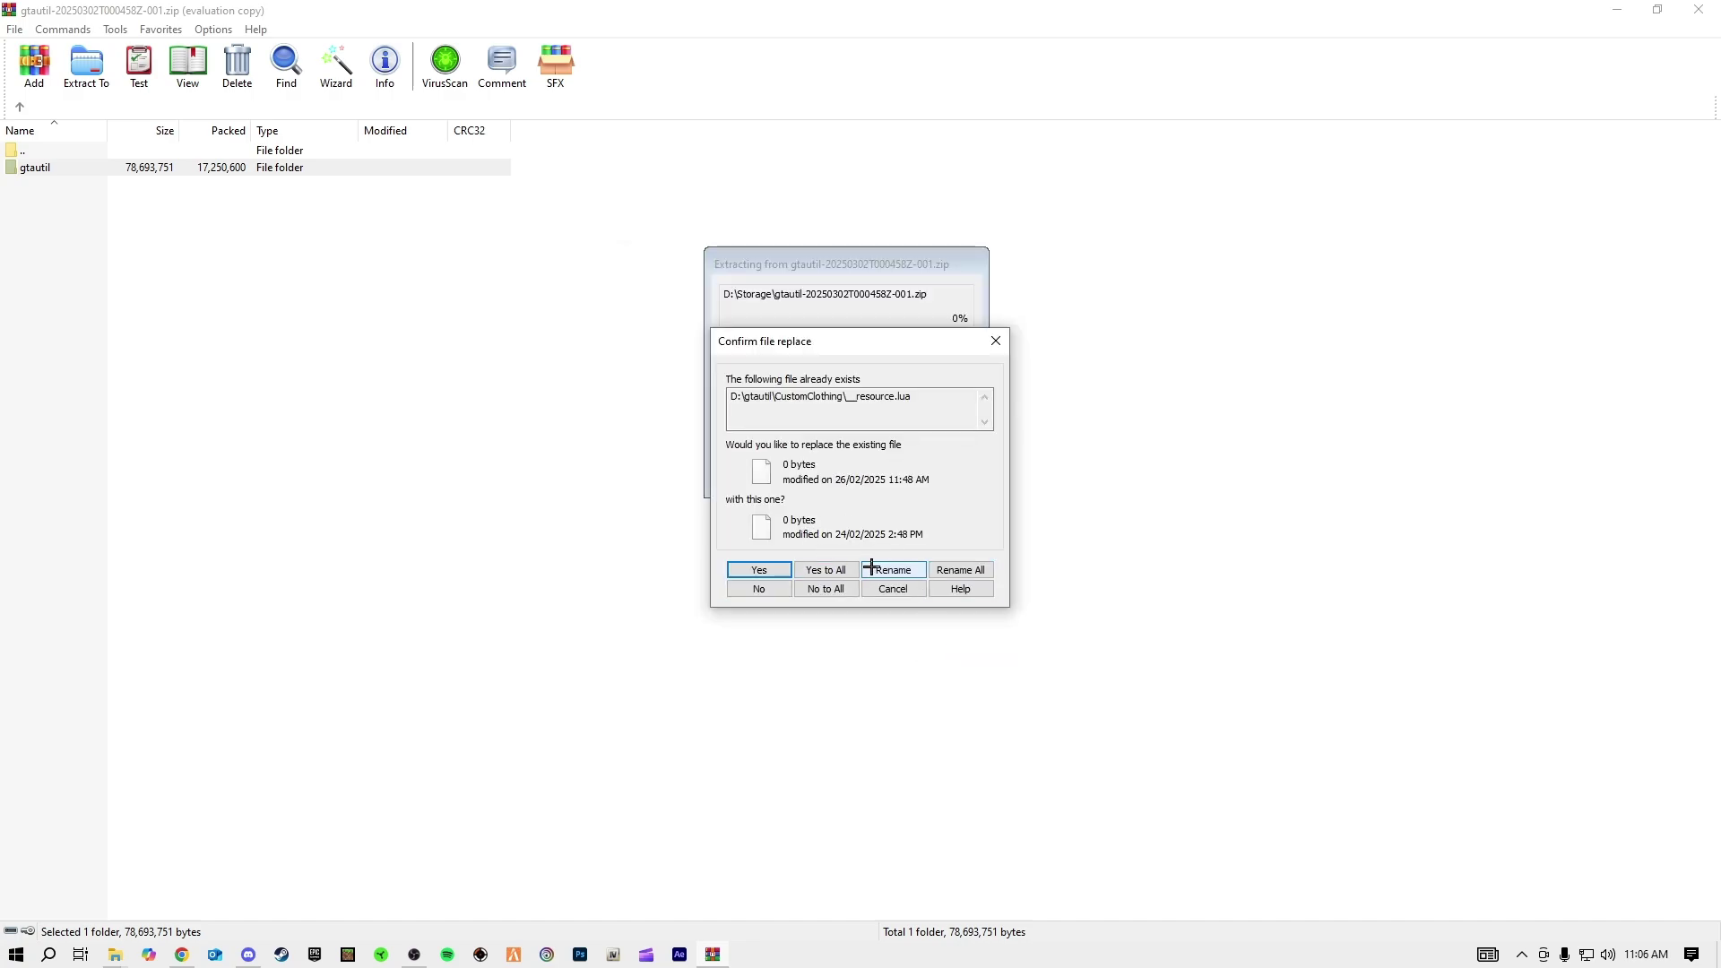
click(994, 345)
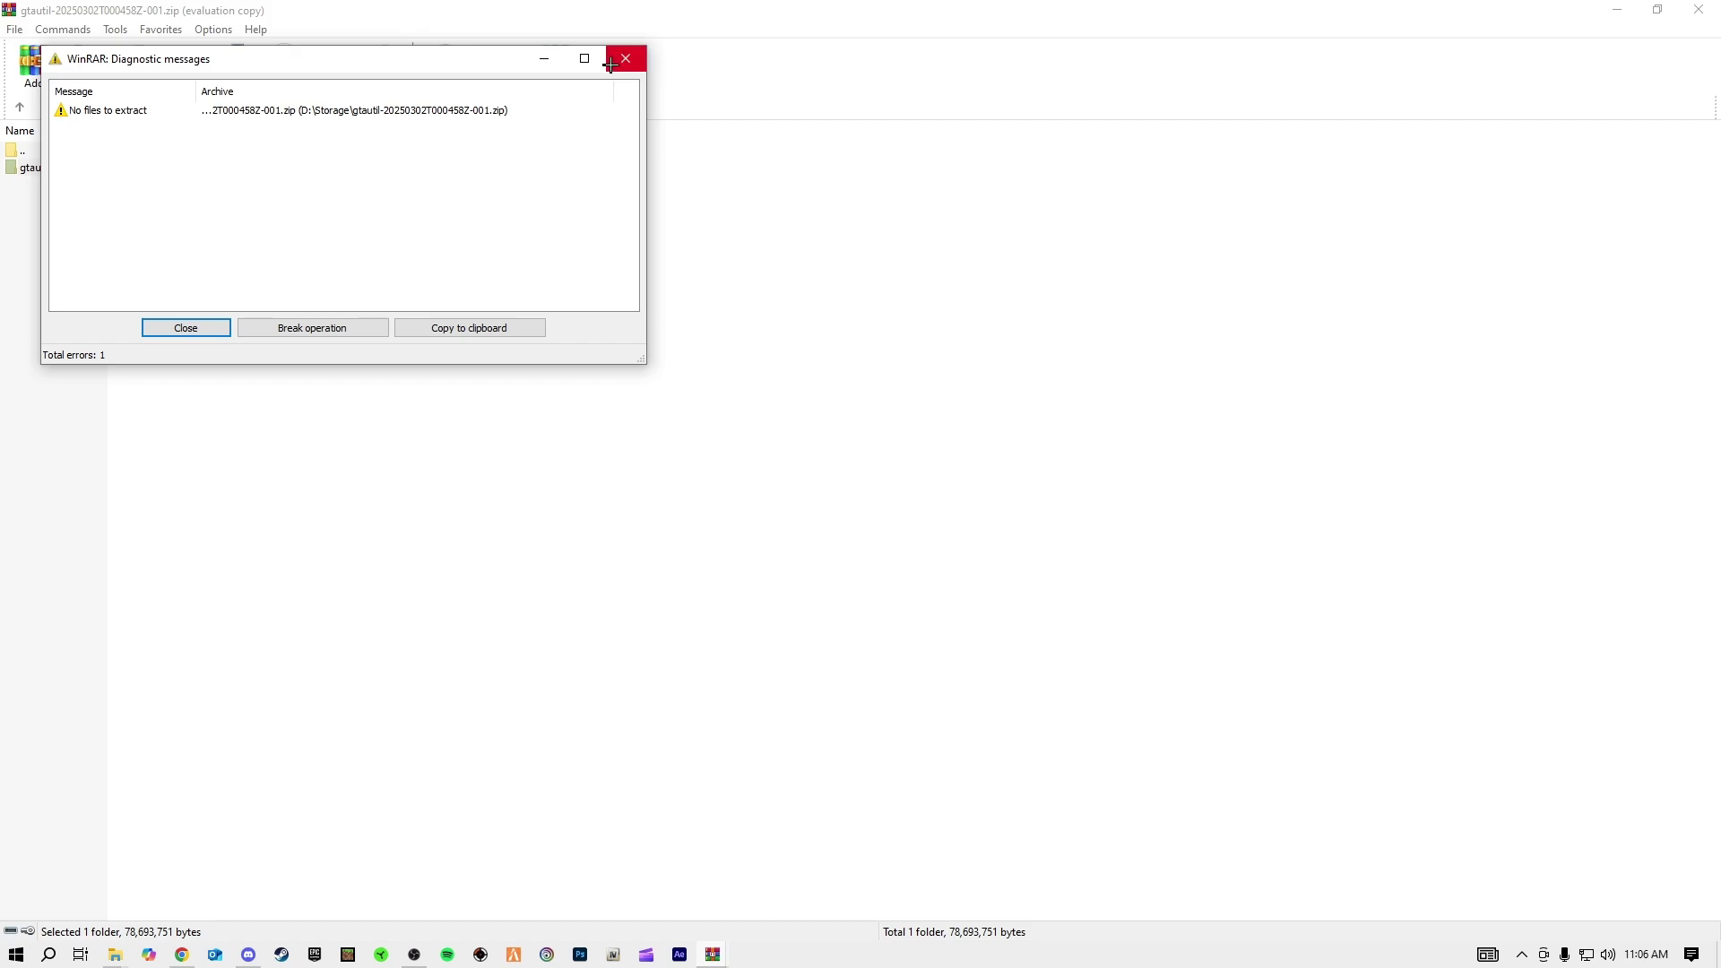
click(611, 64)
Step: Close WinRAR, delete the downloaded gtautil zip, and close File Explorer
click(1699, 9)
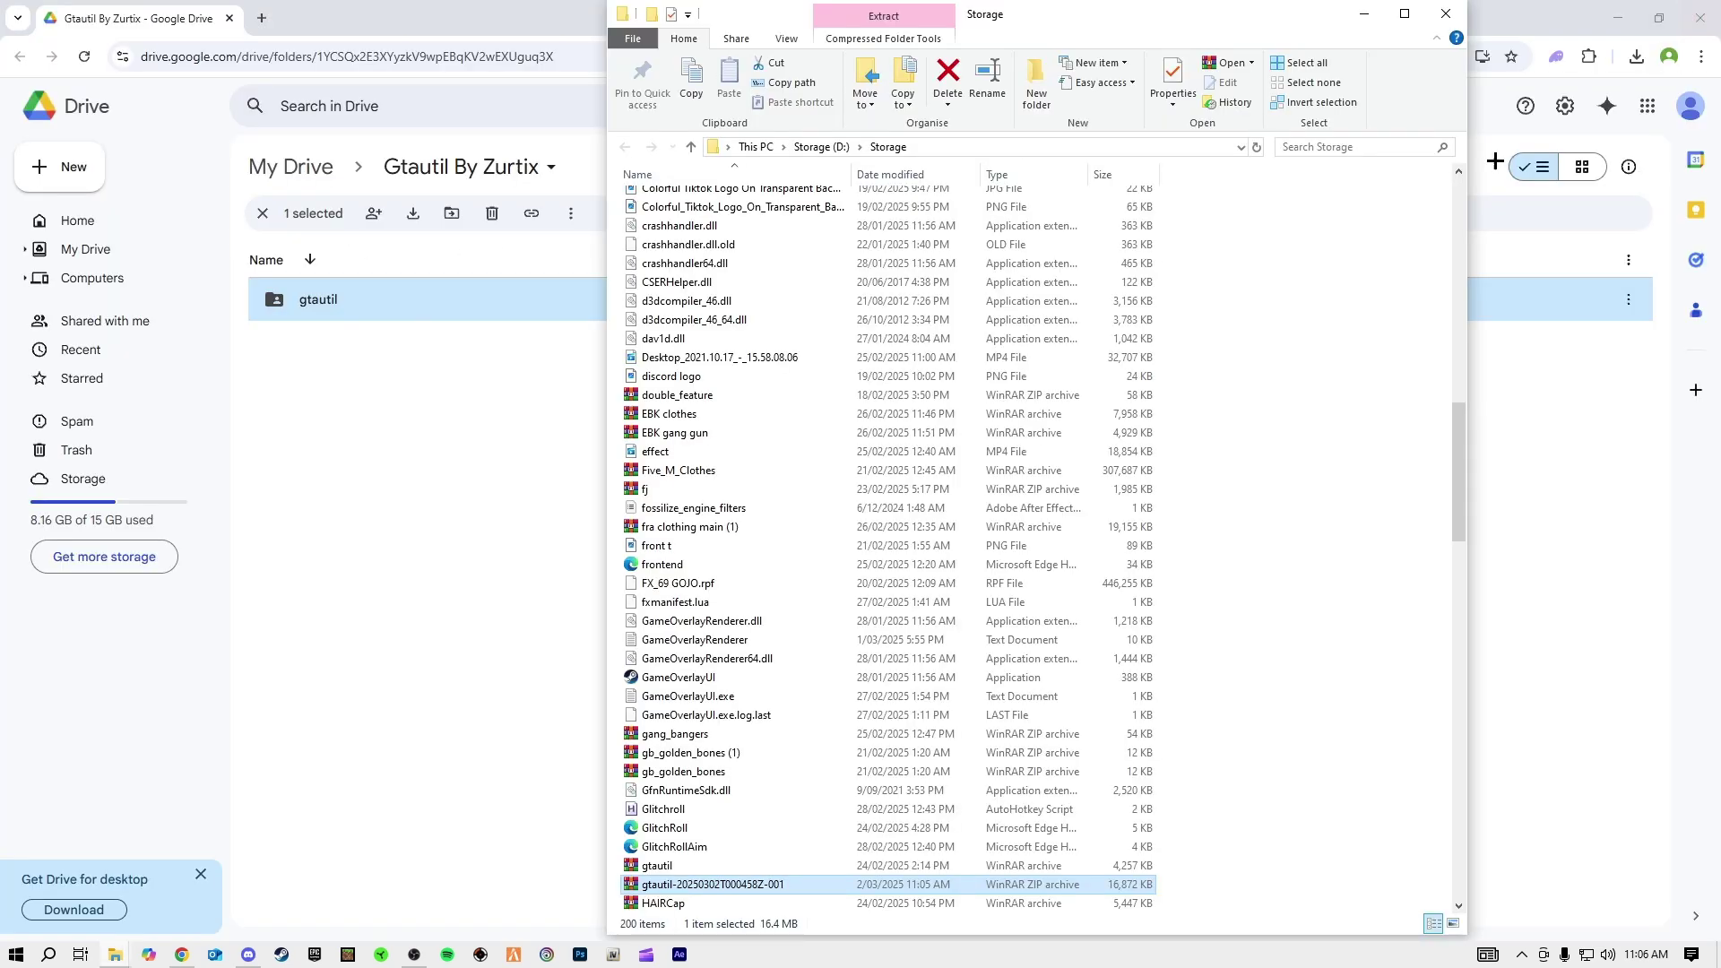
right_click(772, 884)
click(826, 822)
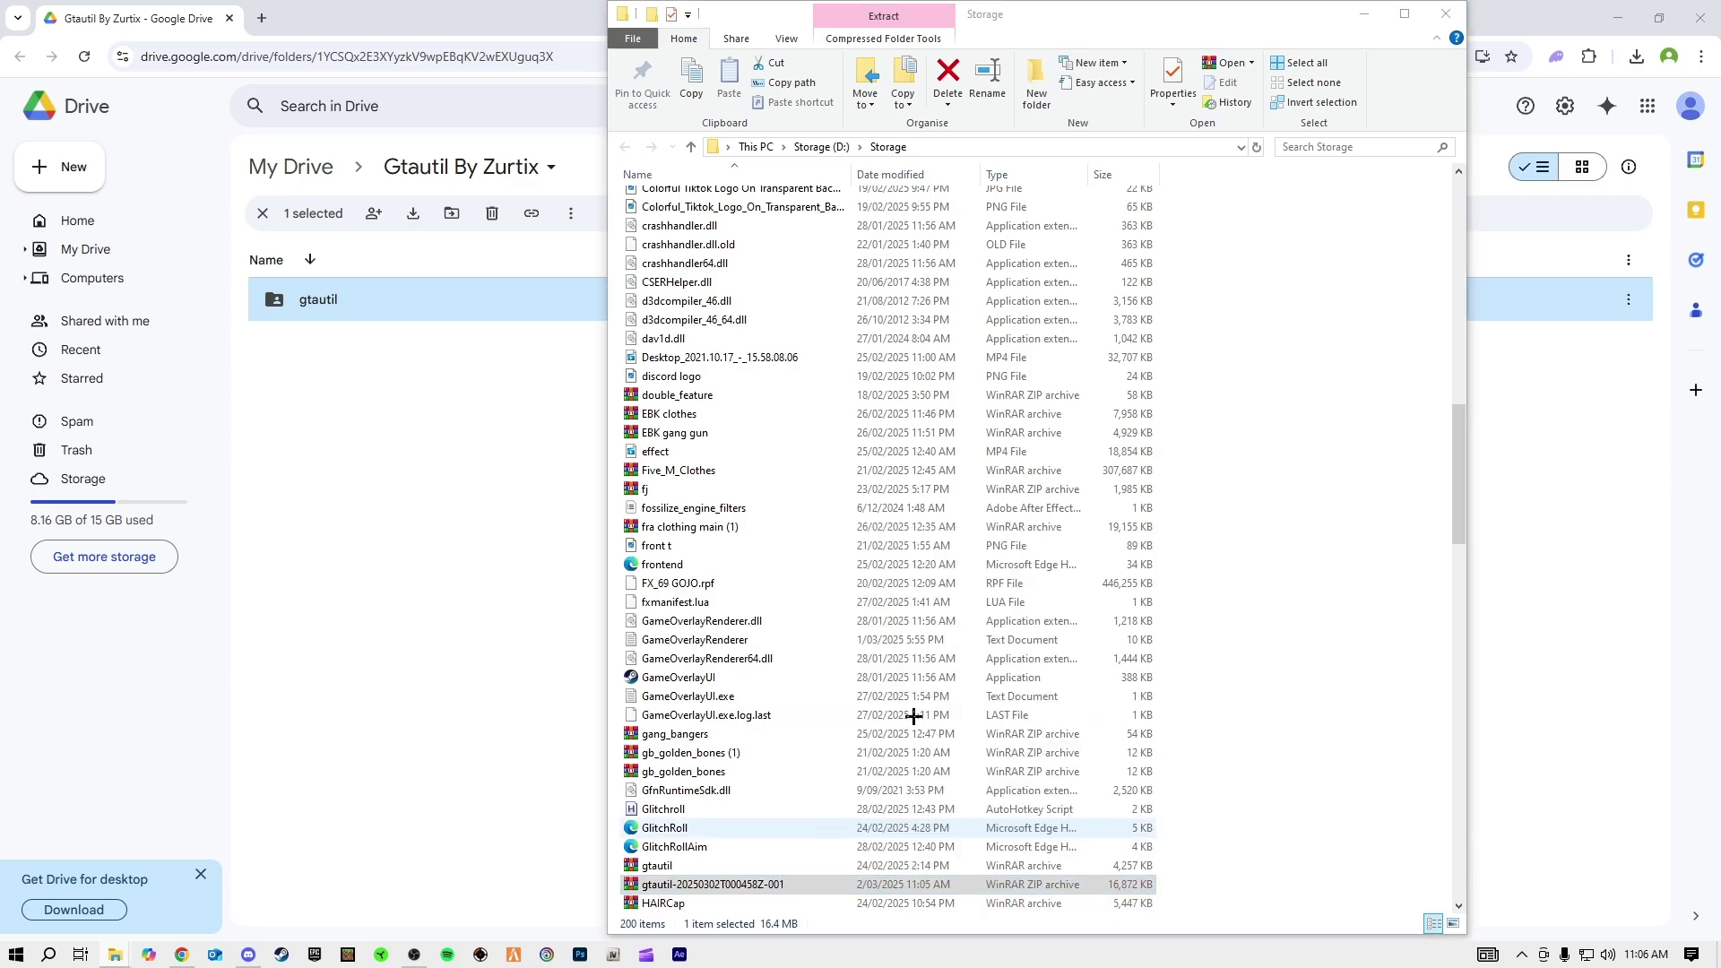
click(1446, 13)
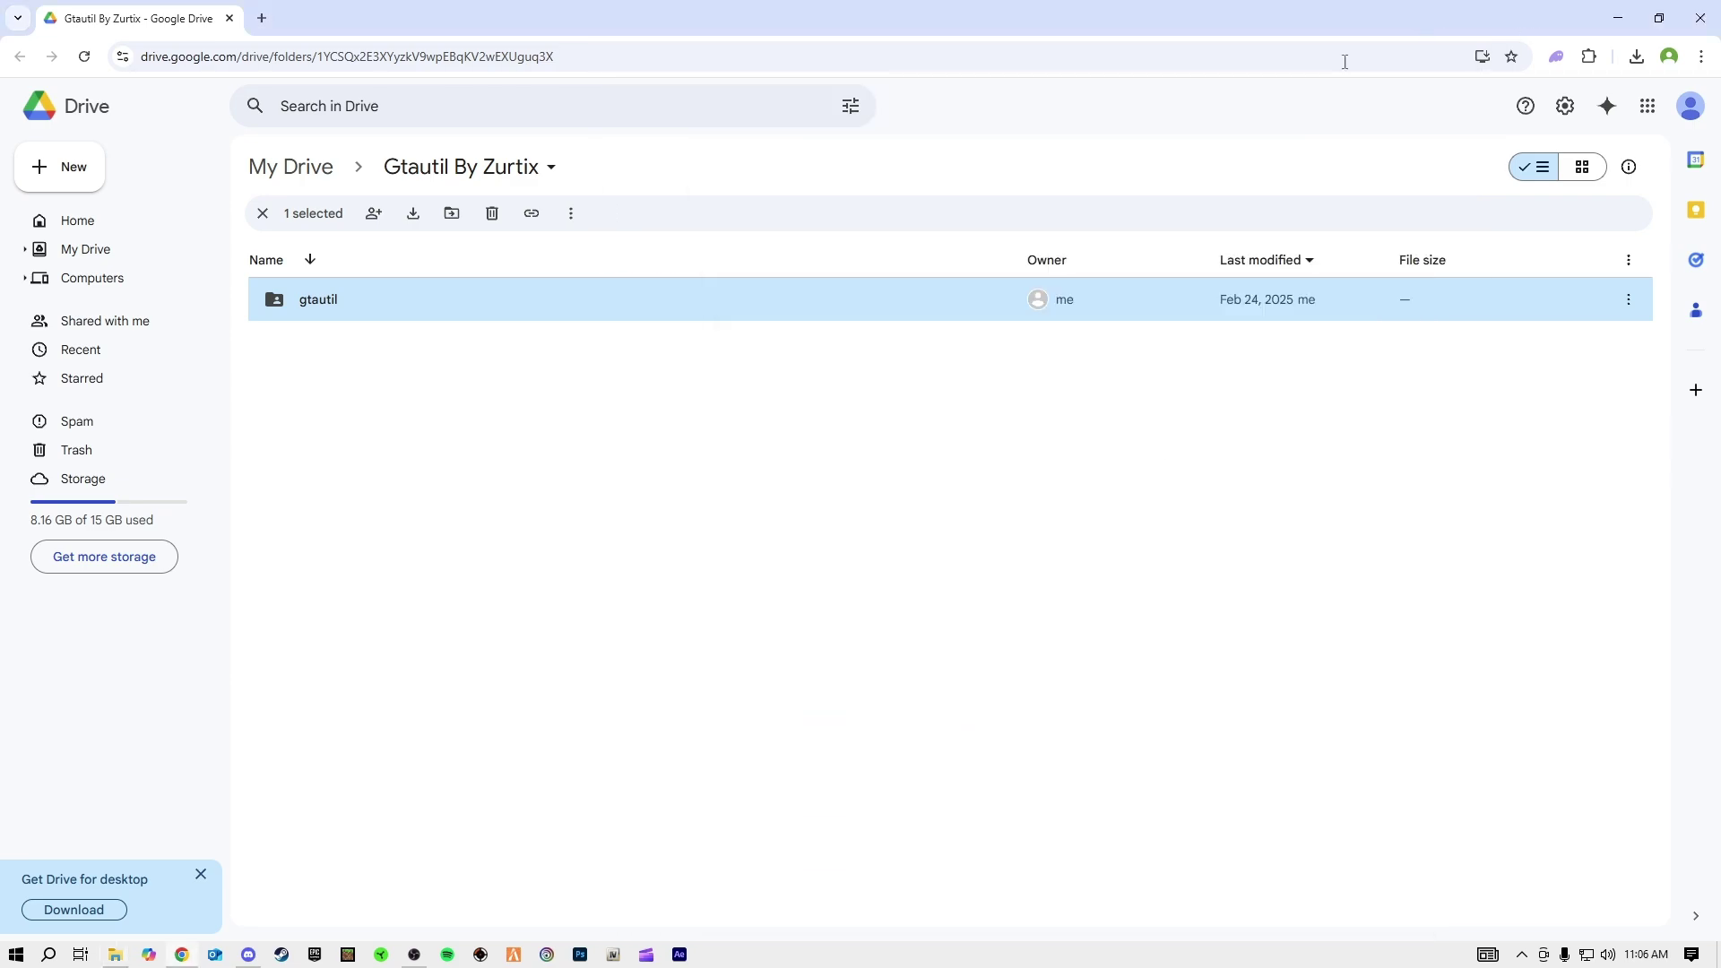
Step: Open D:\gtautil in File Explorer and peek into its CustomClothing folder
click(121, 956)
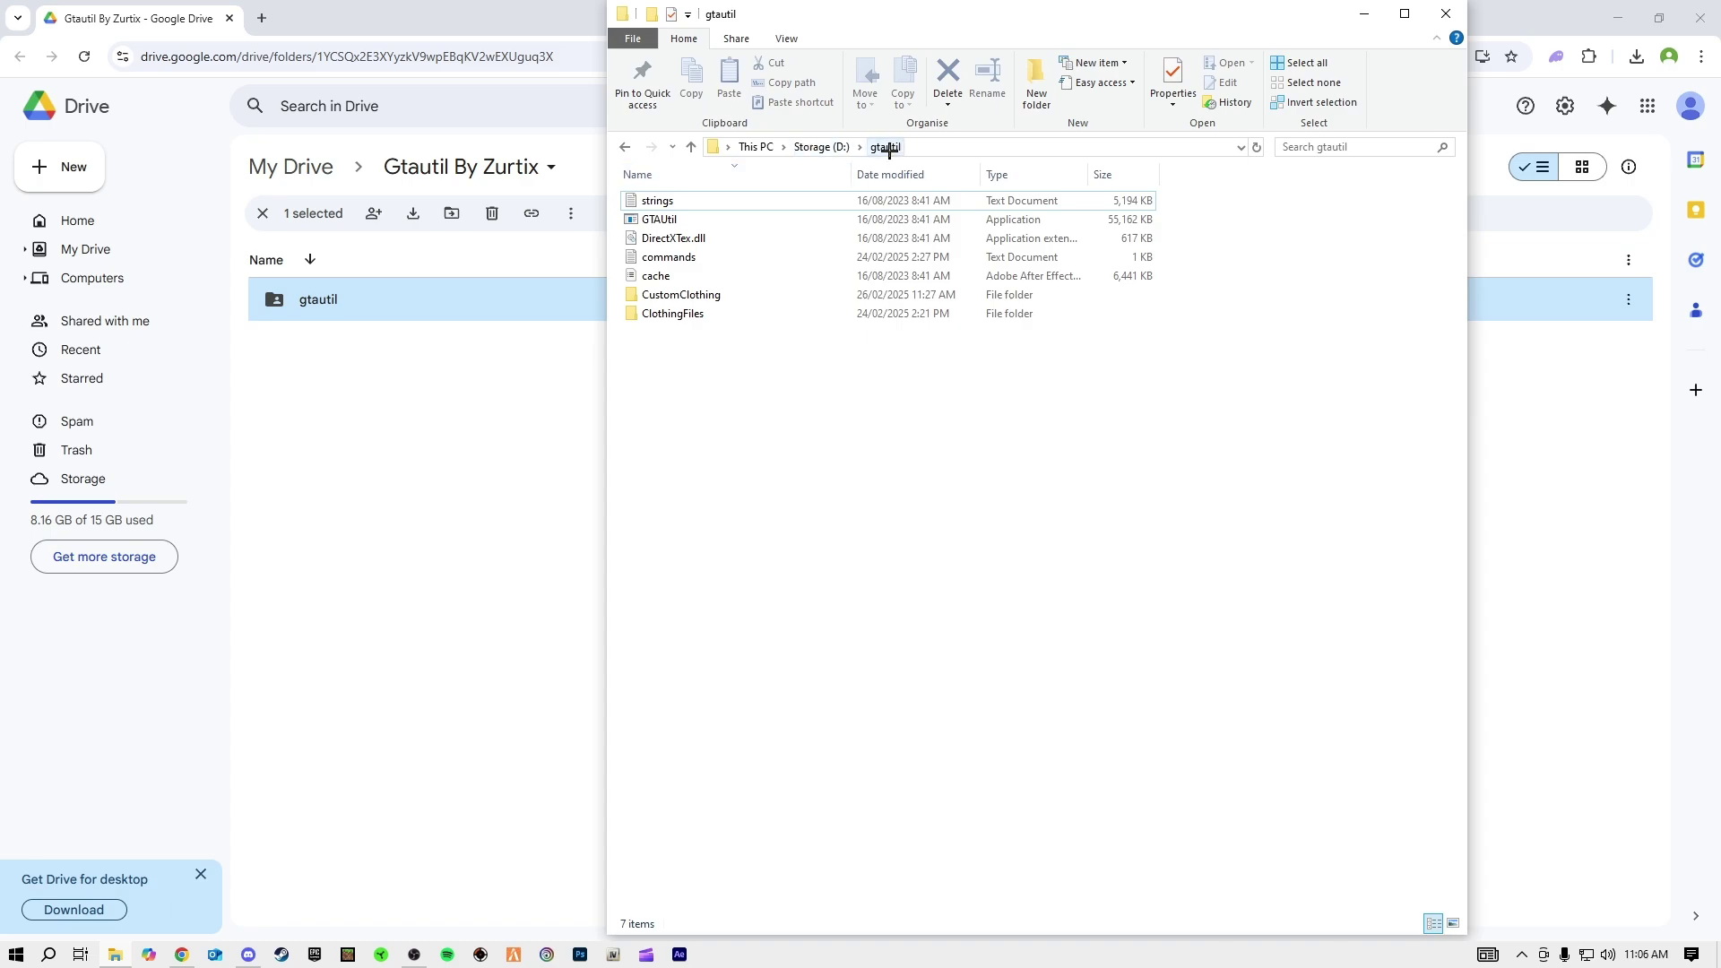
click(821, 146)
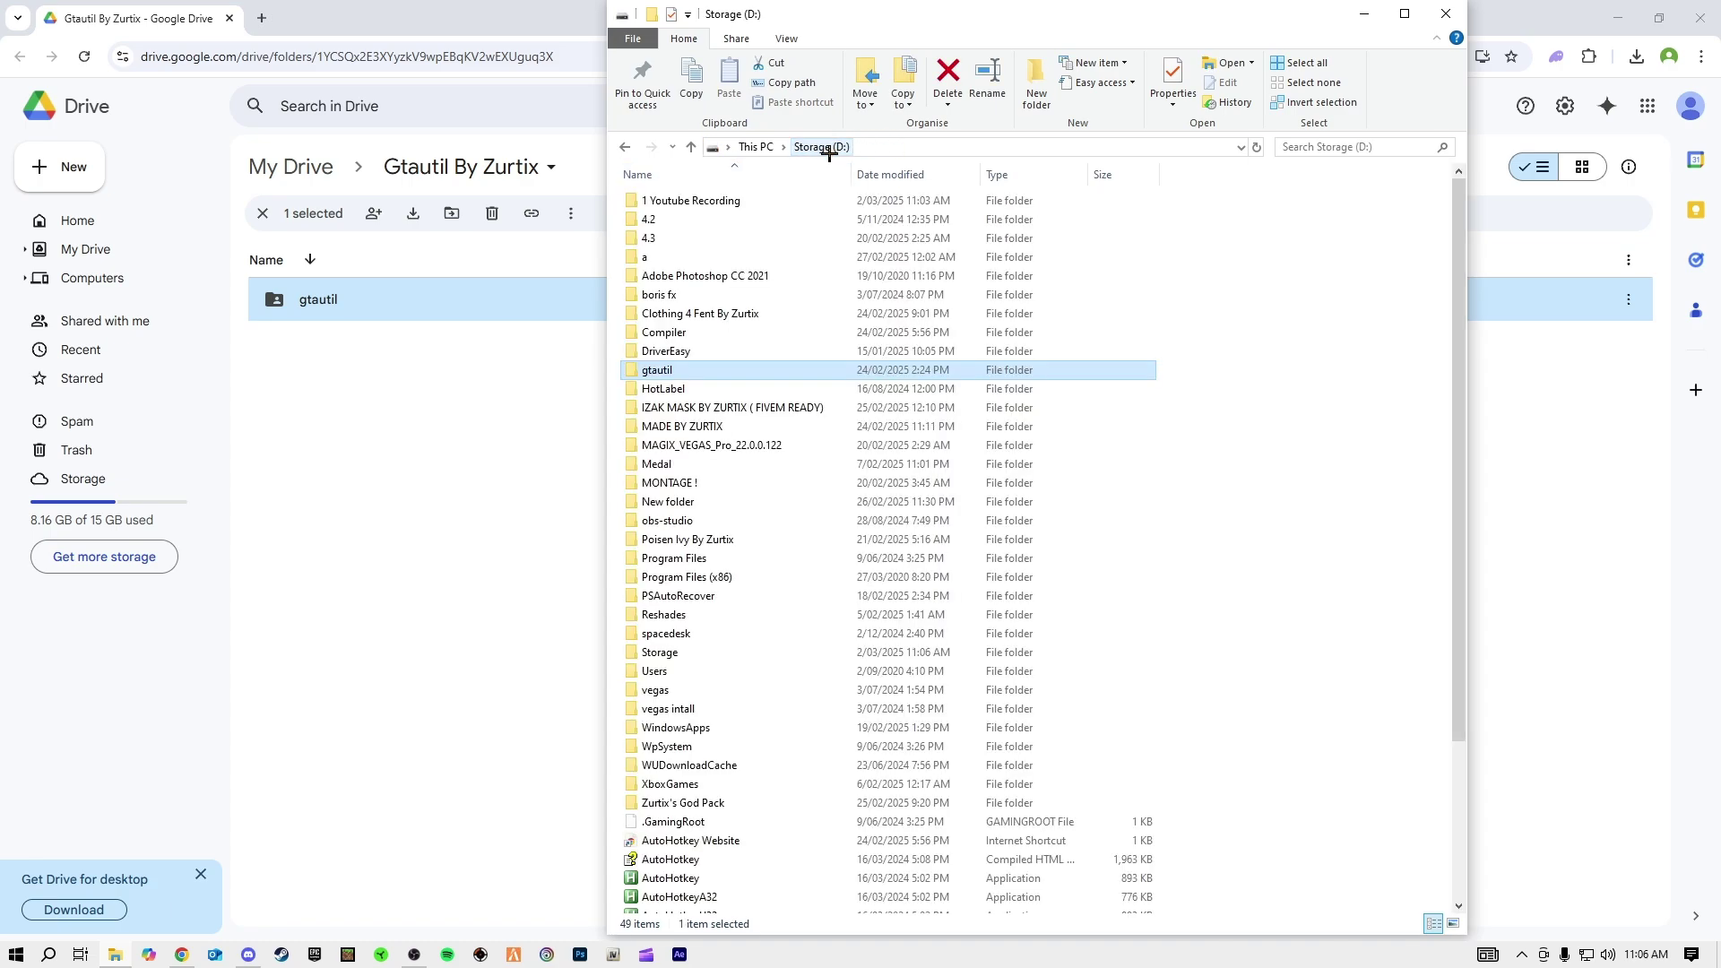
double_click(686, 371)
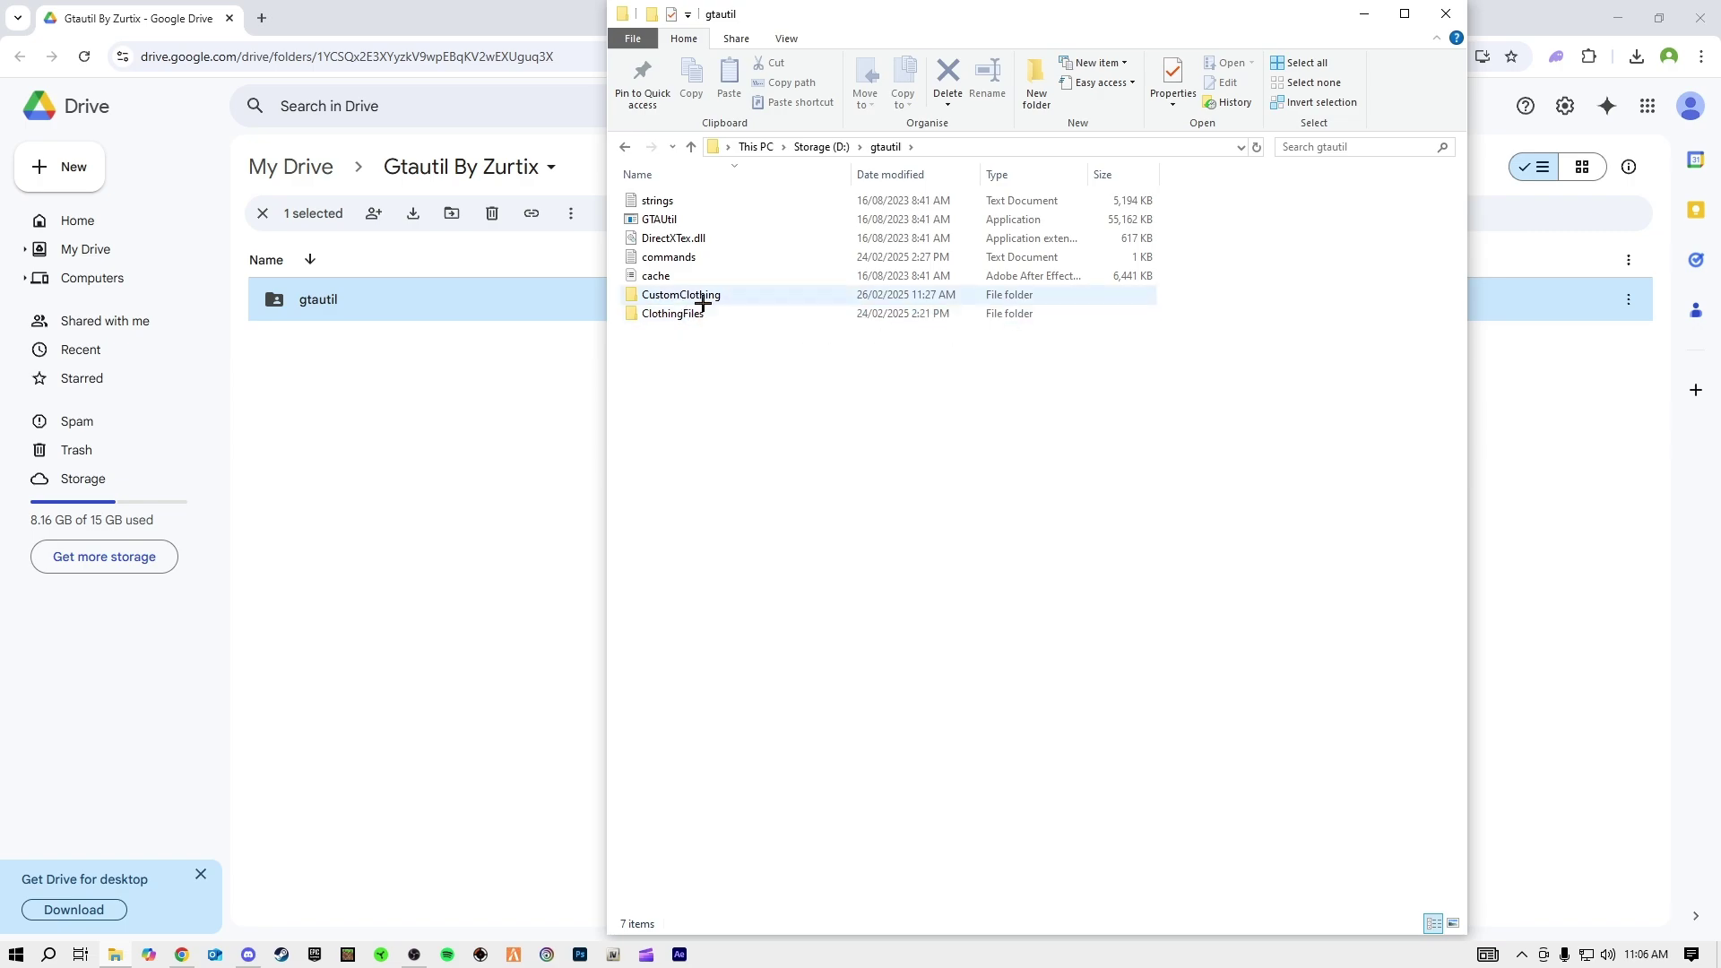
double_click(700, 296)
click(690, 146)
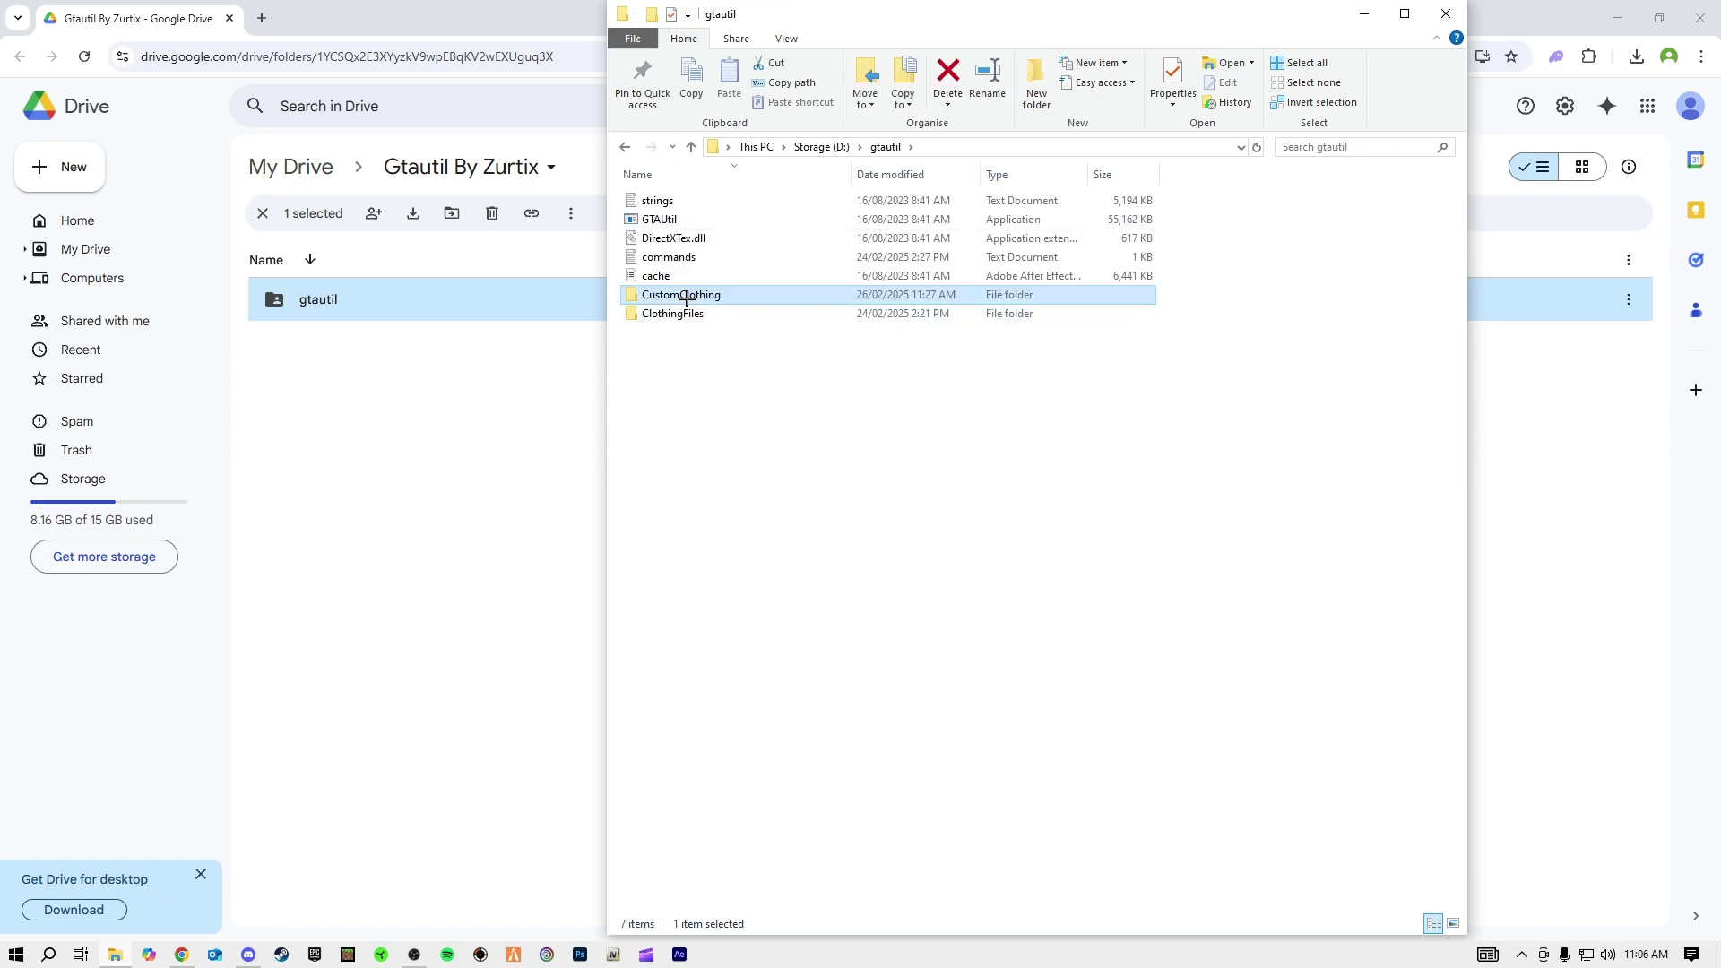
drag(730, 294, 733, 295)
Step: Browse Drive's gtautil folder and its CustomClothing subfolder to compare with D:\gtautil
click(582, 359)
double_click(623, 296)
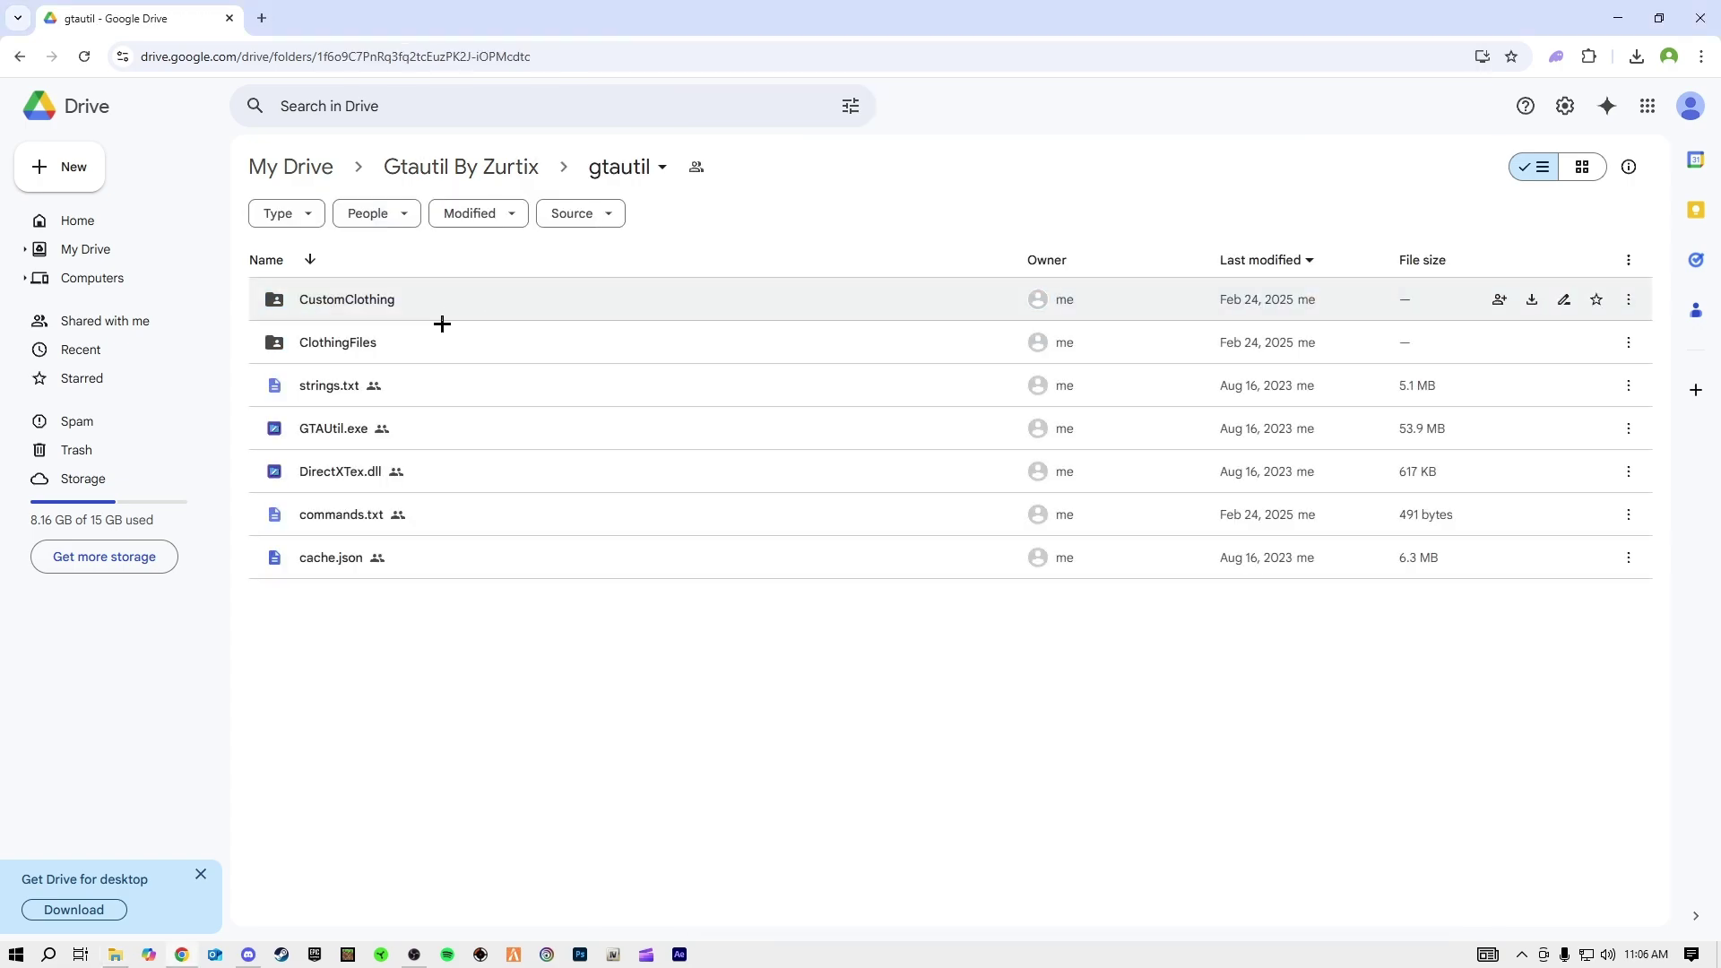
click(886, 323)
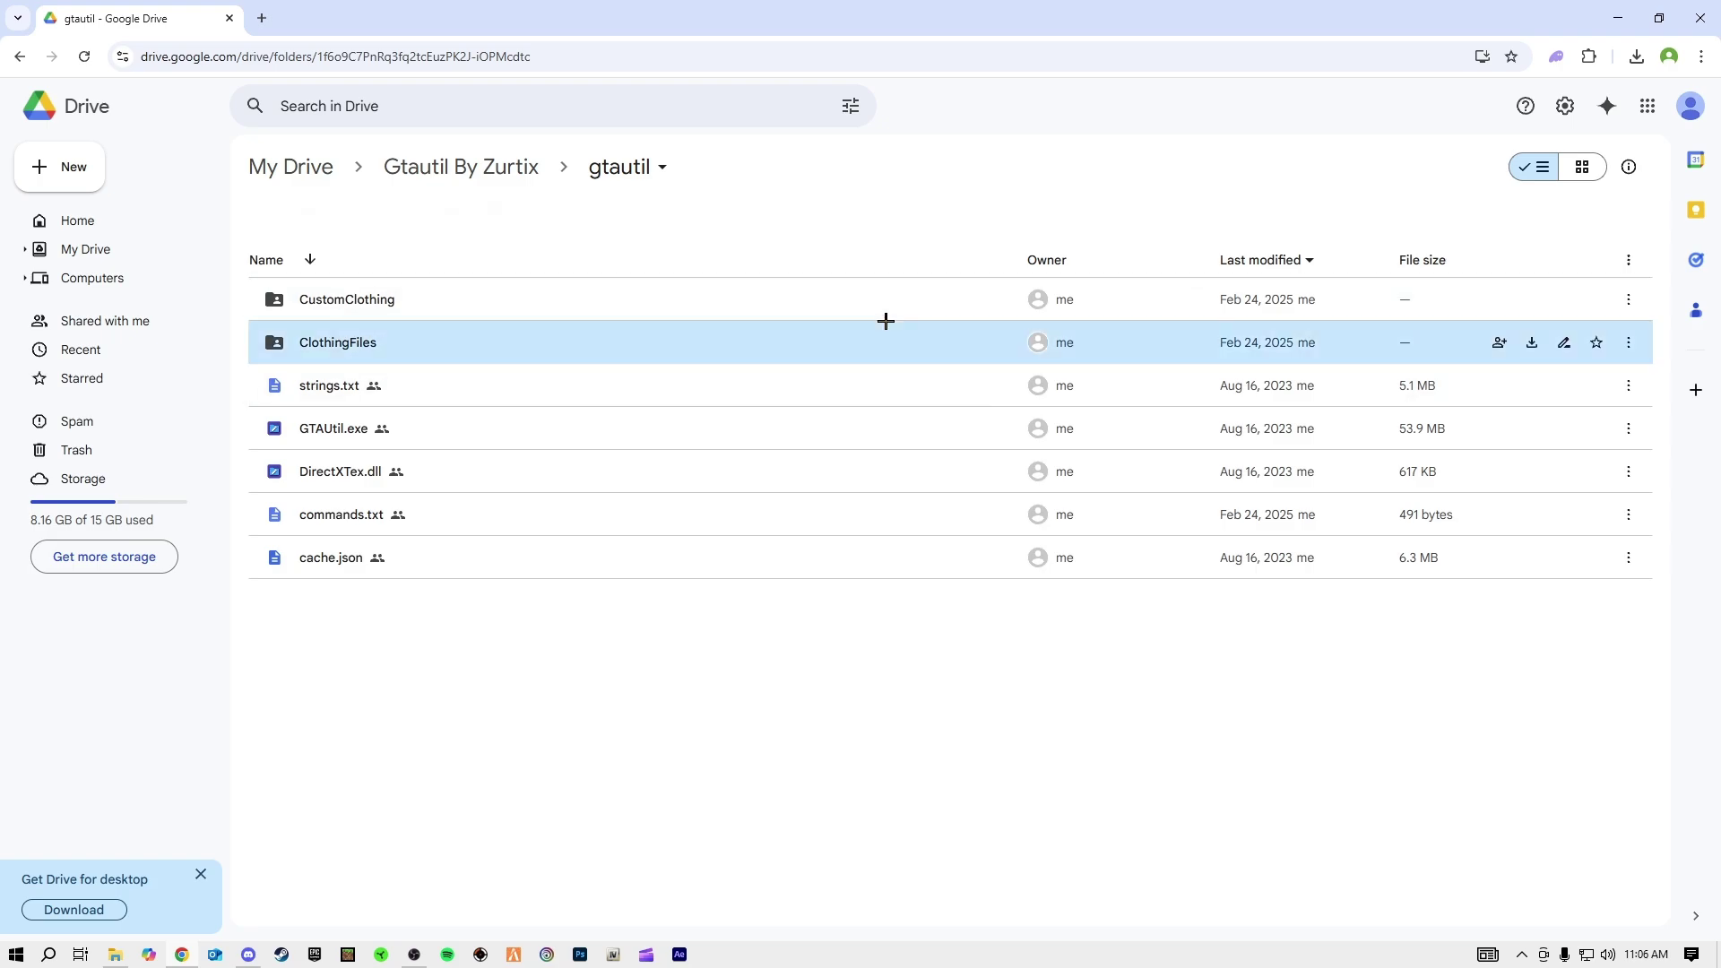
double_click(857, 303)
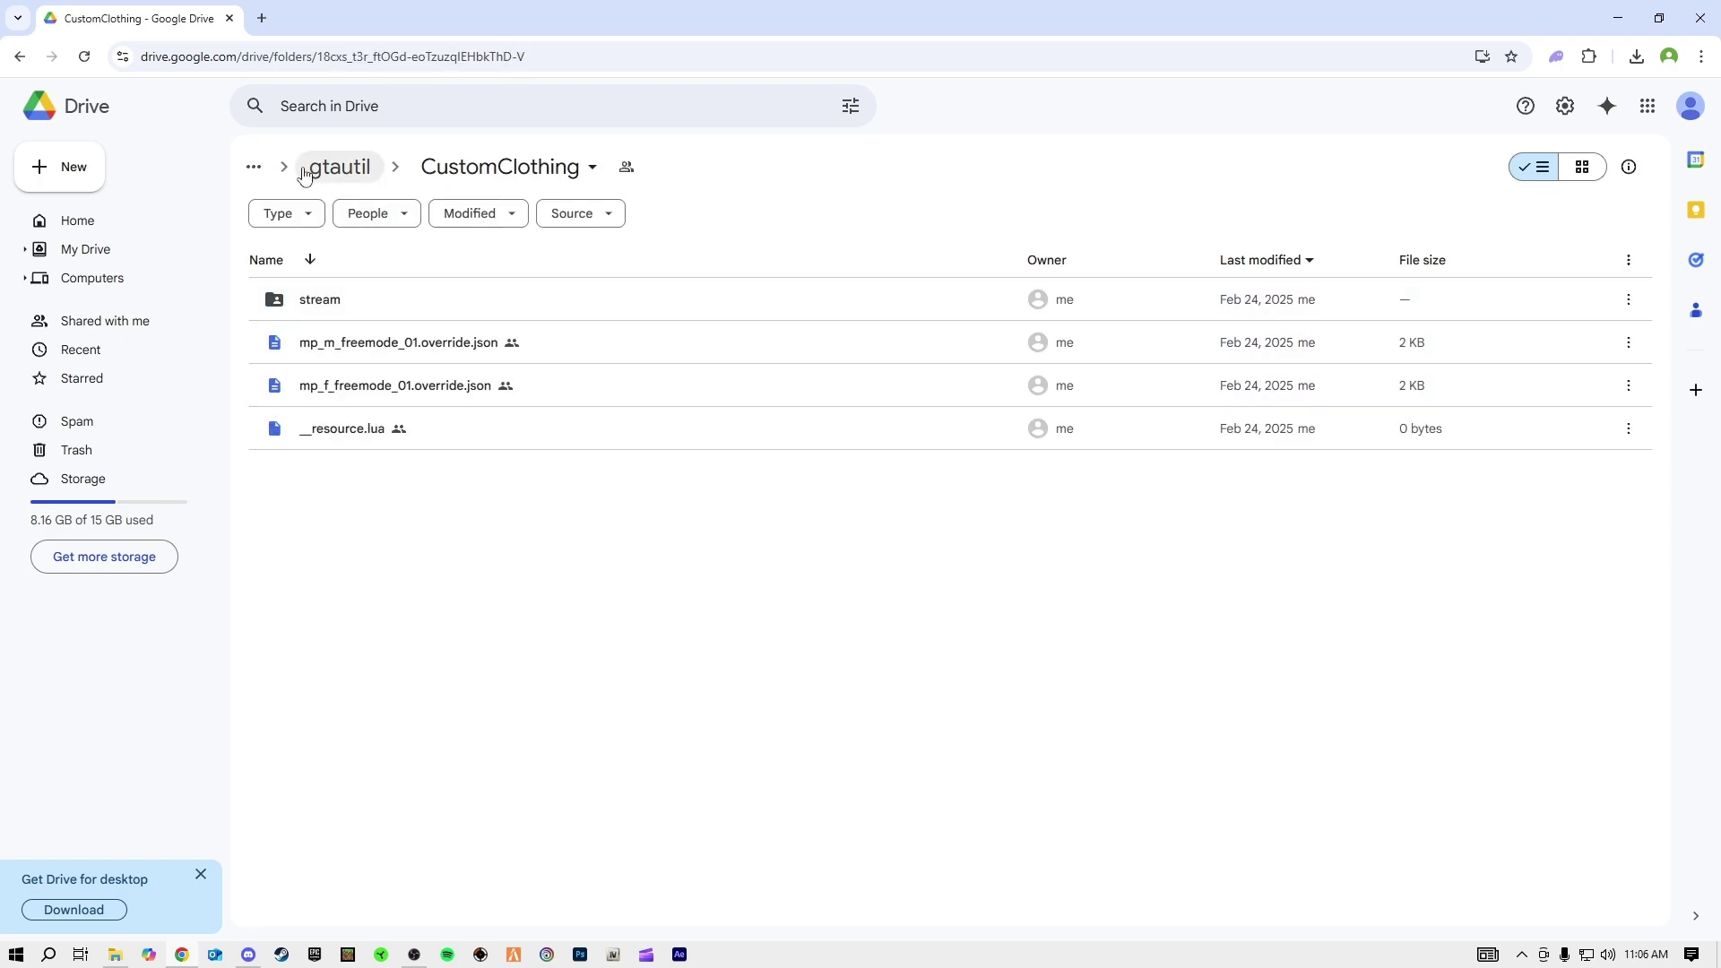
click(305, 170)
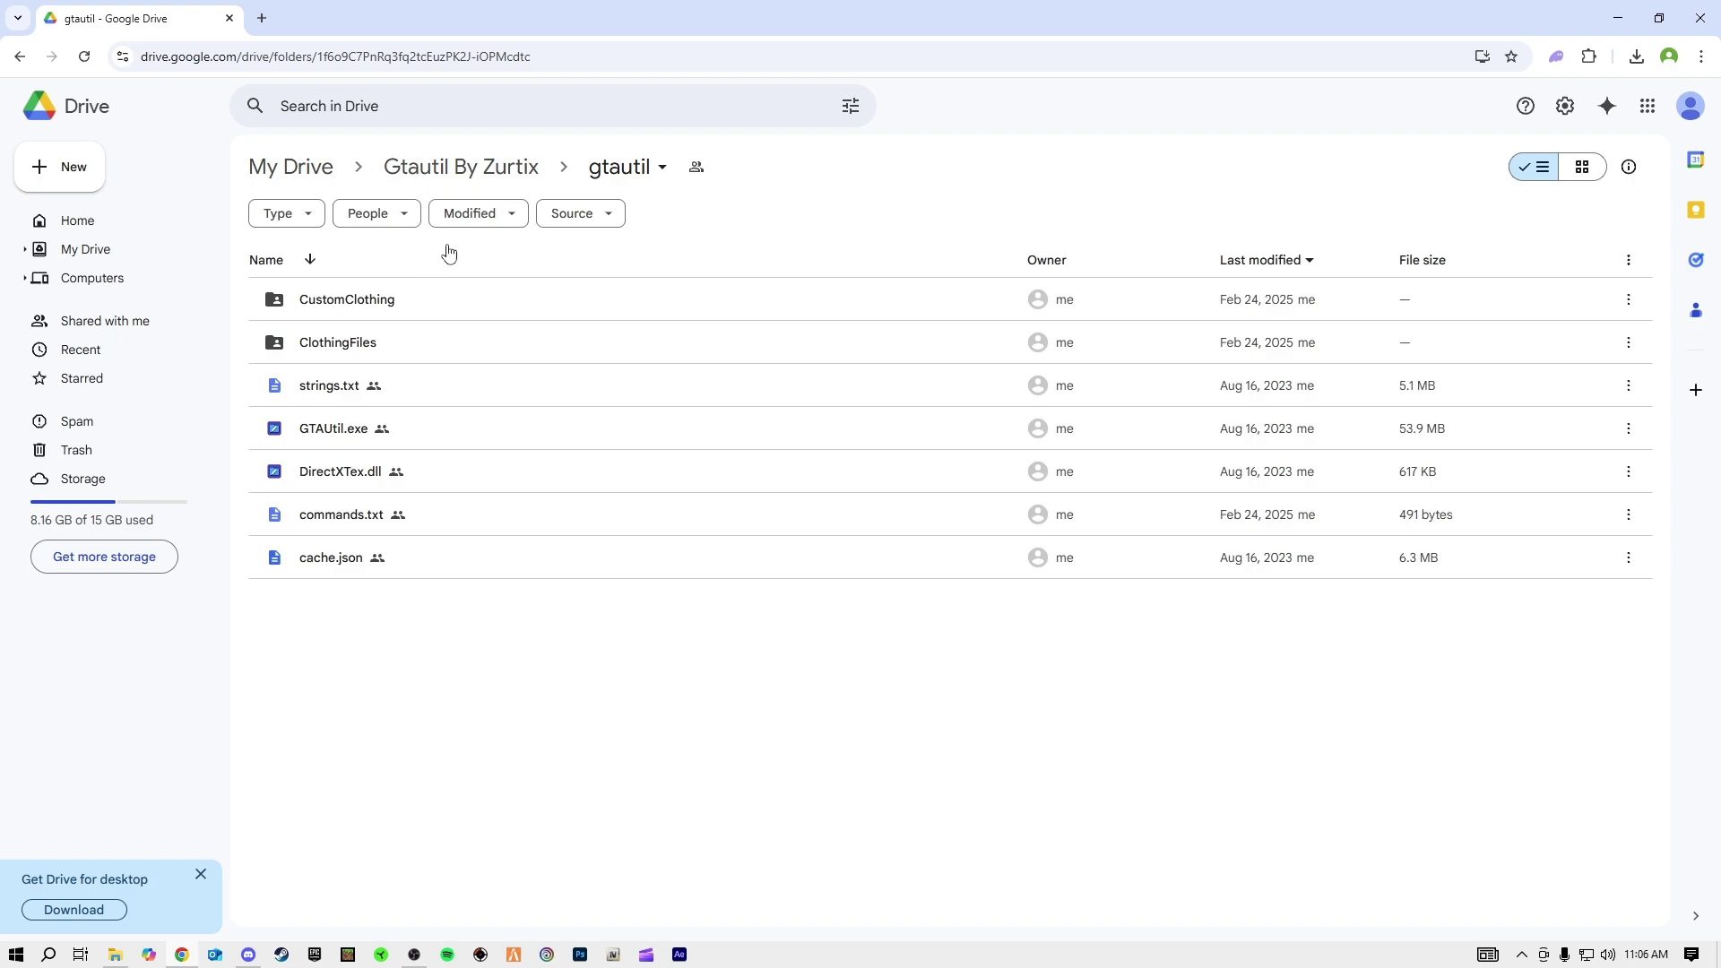
click(117, 955)
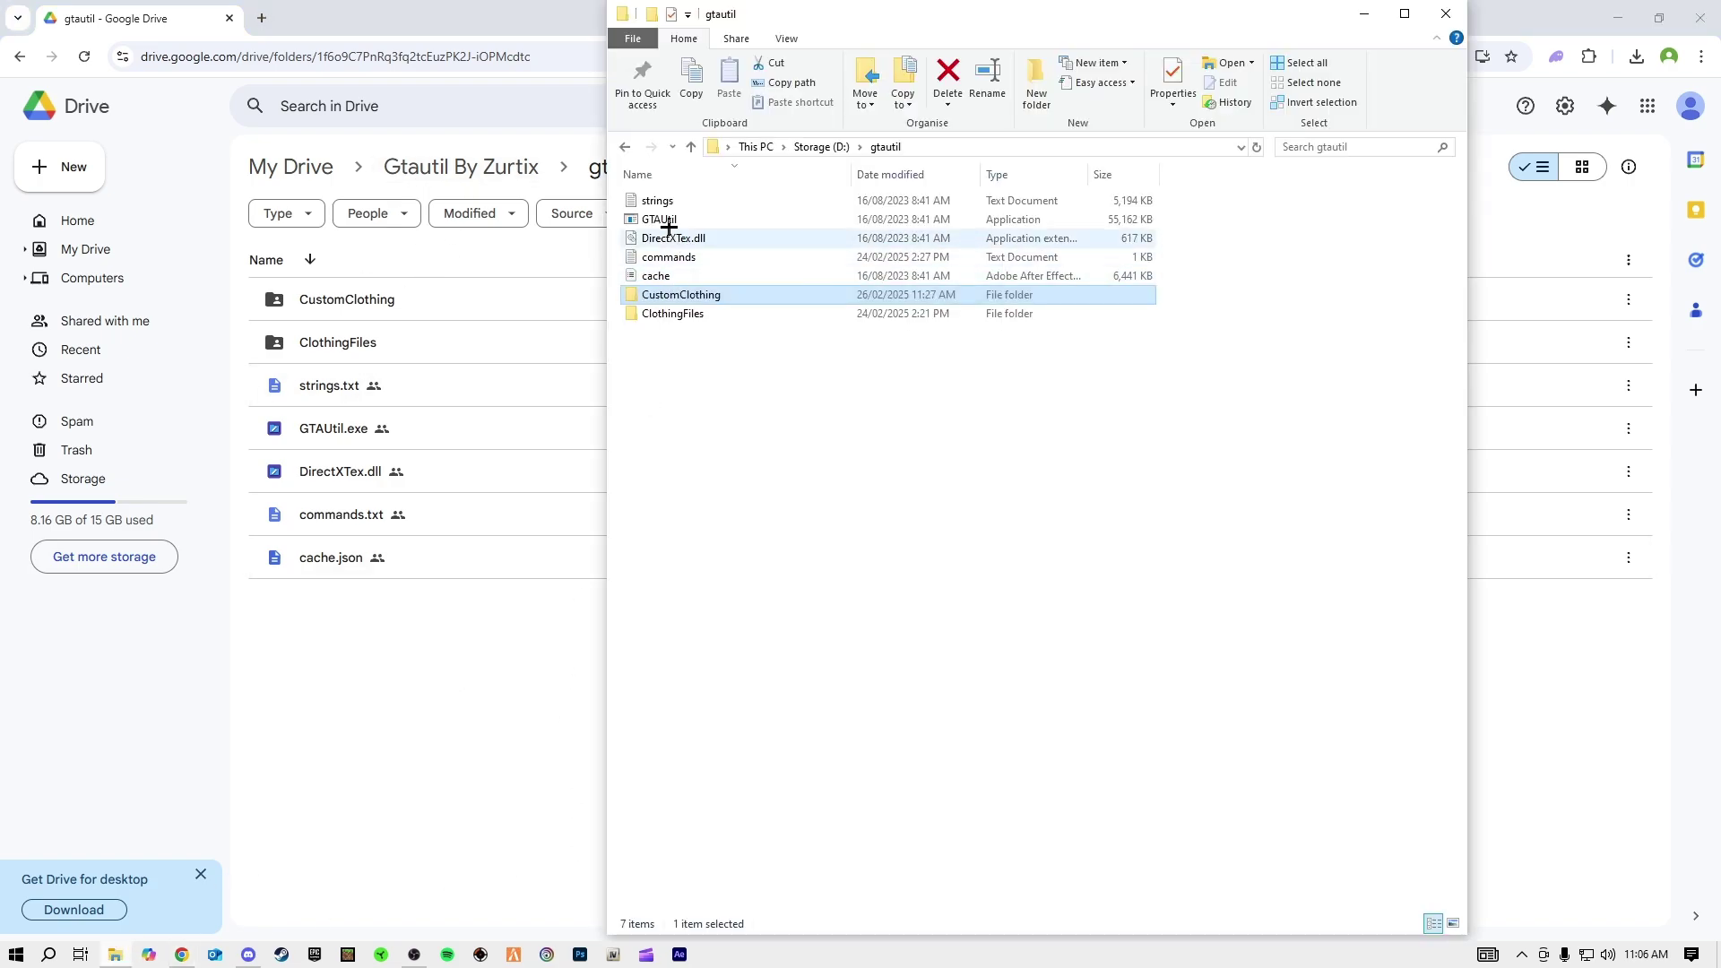
Step: Open commands.txt in Notepad, move it aside, and enter cmd in Explorer's address bar
double_click(674, 257)
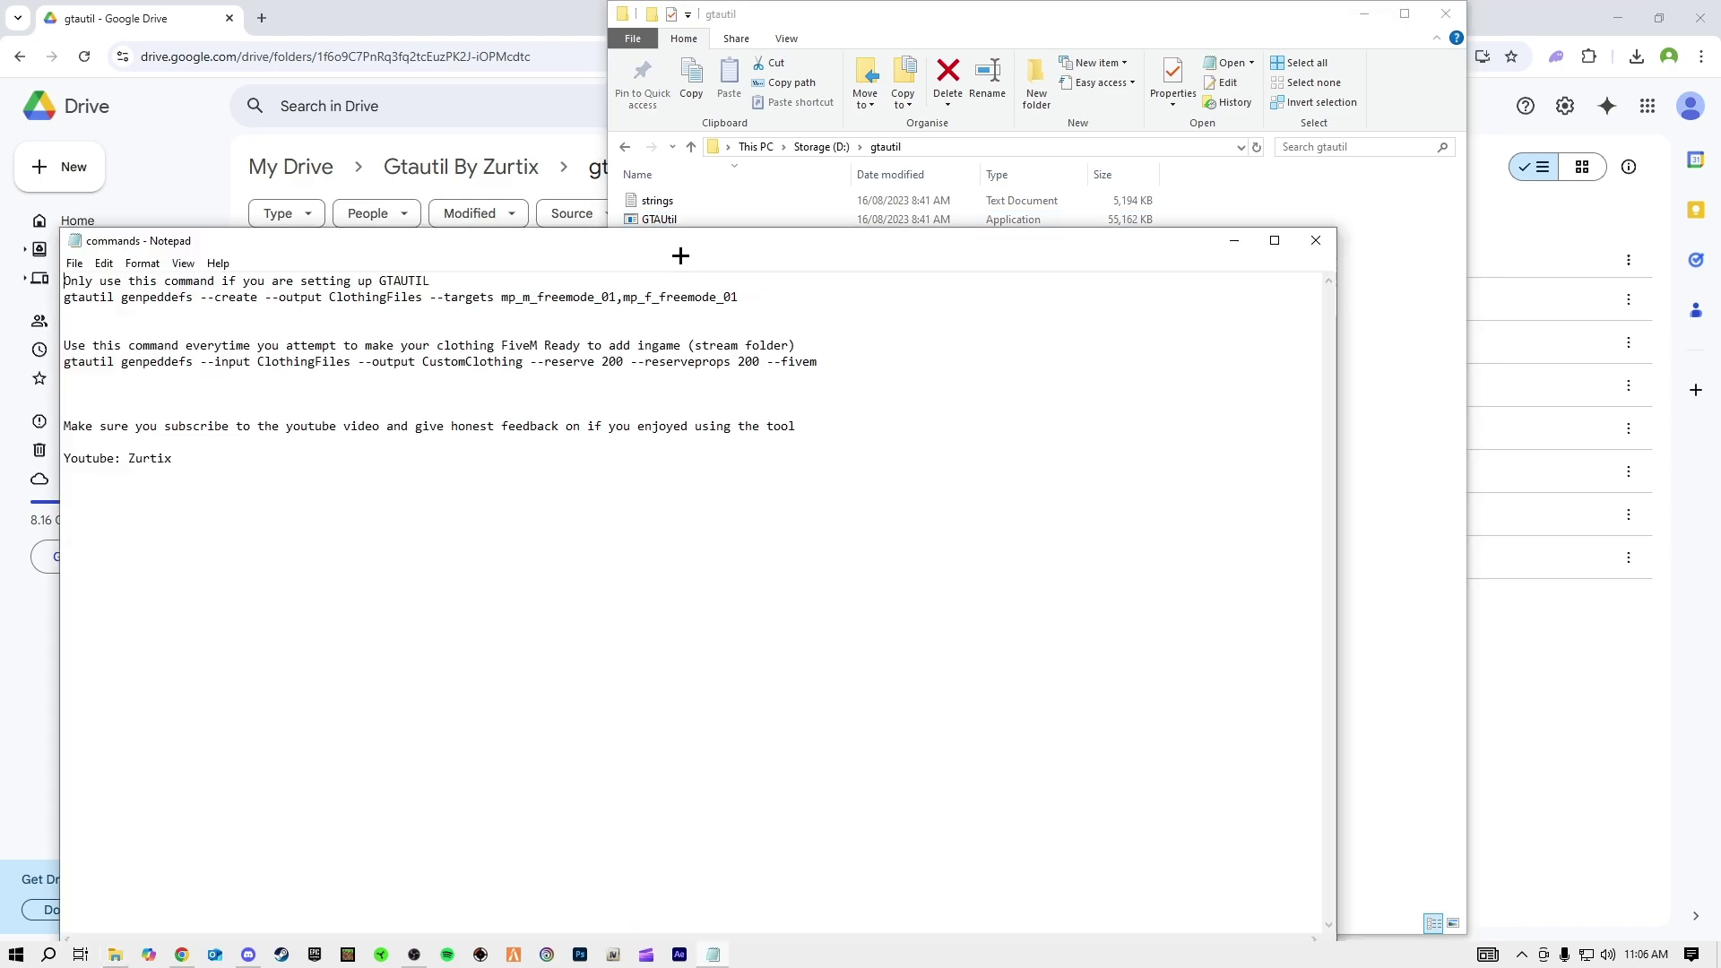
drag(663, 240, 1341, 685)
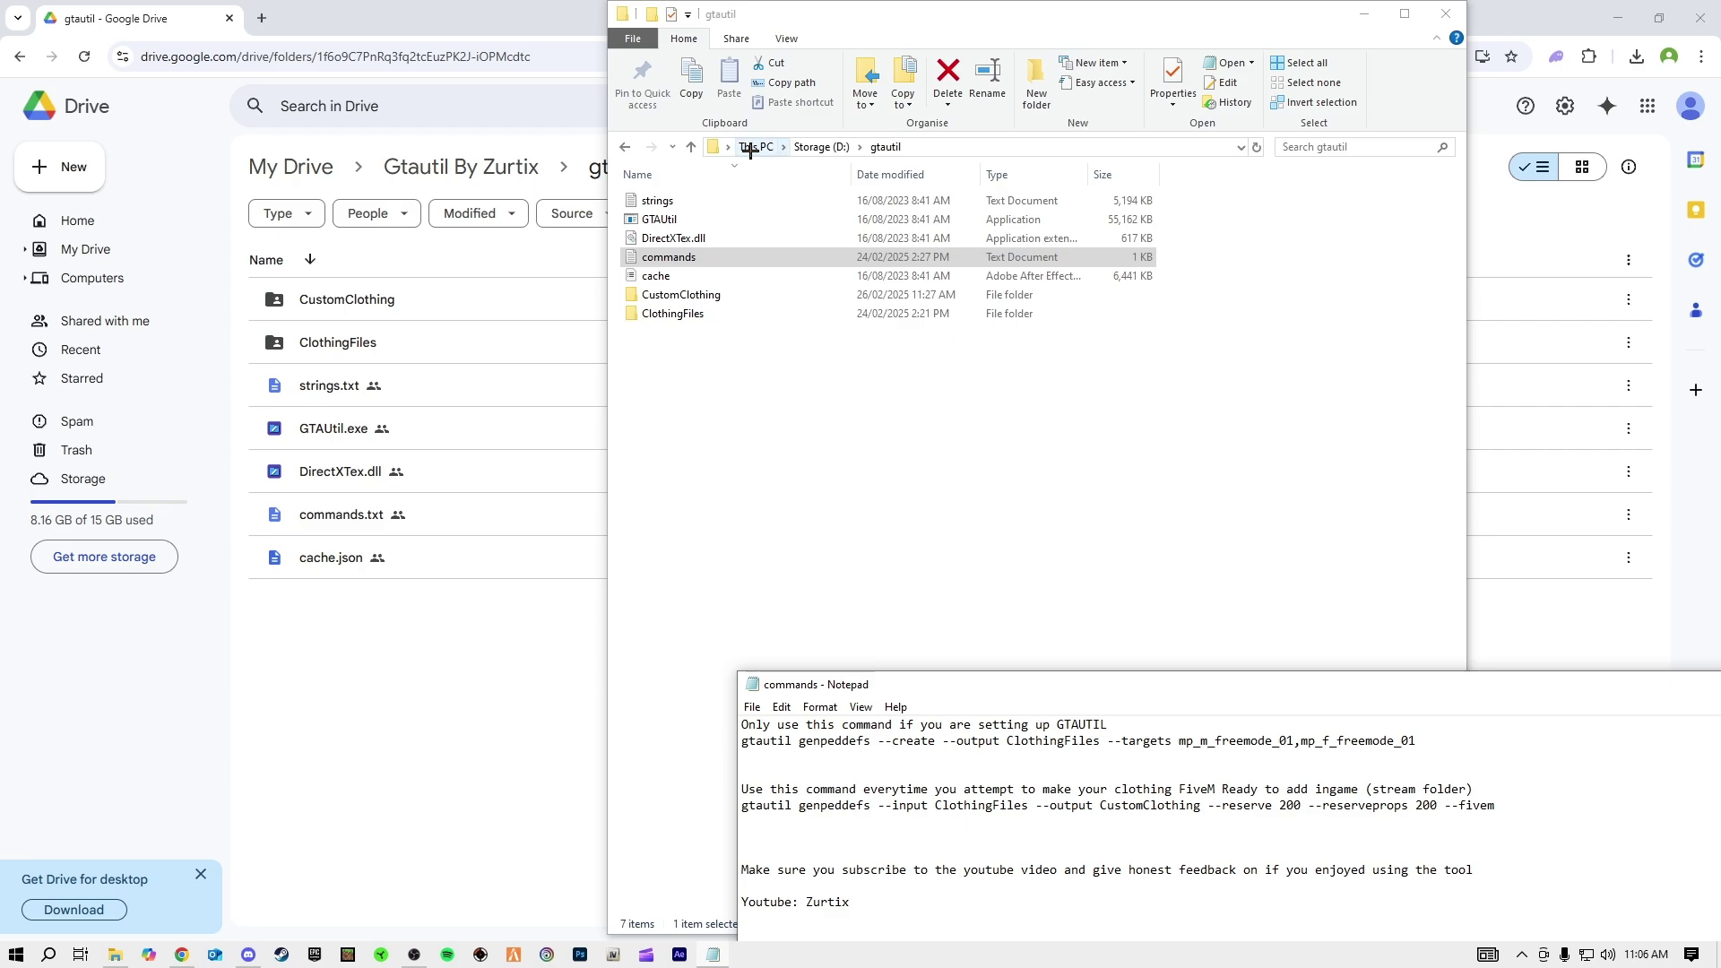
click(730, 341)
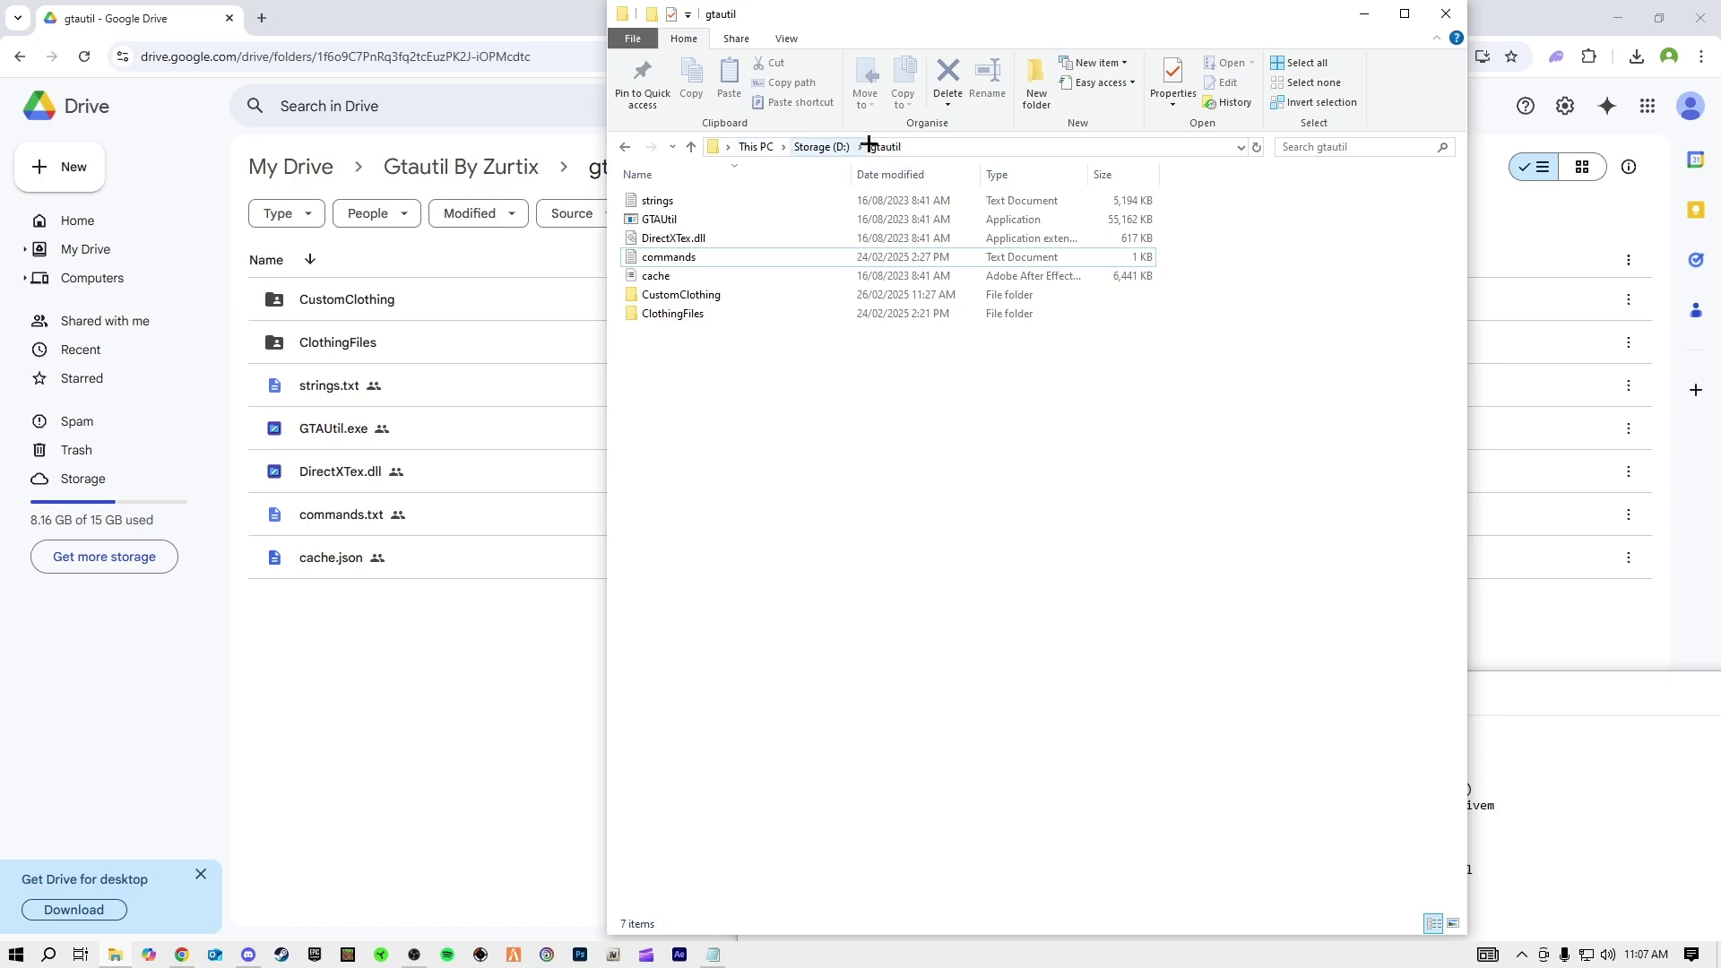
click(952, 150)
text(cmd)
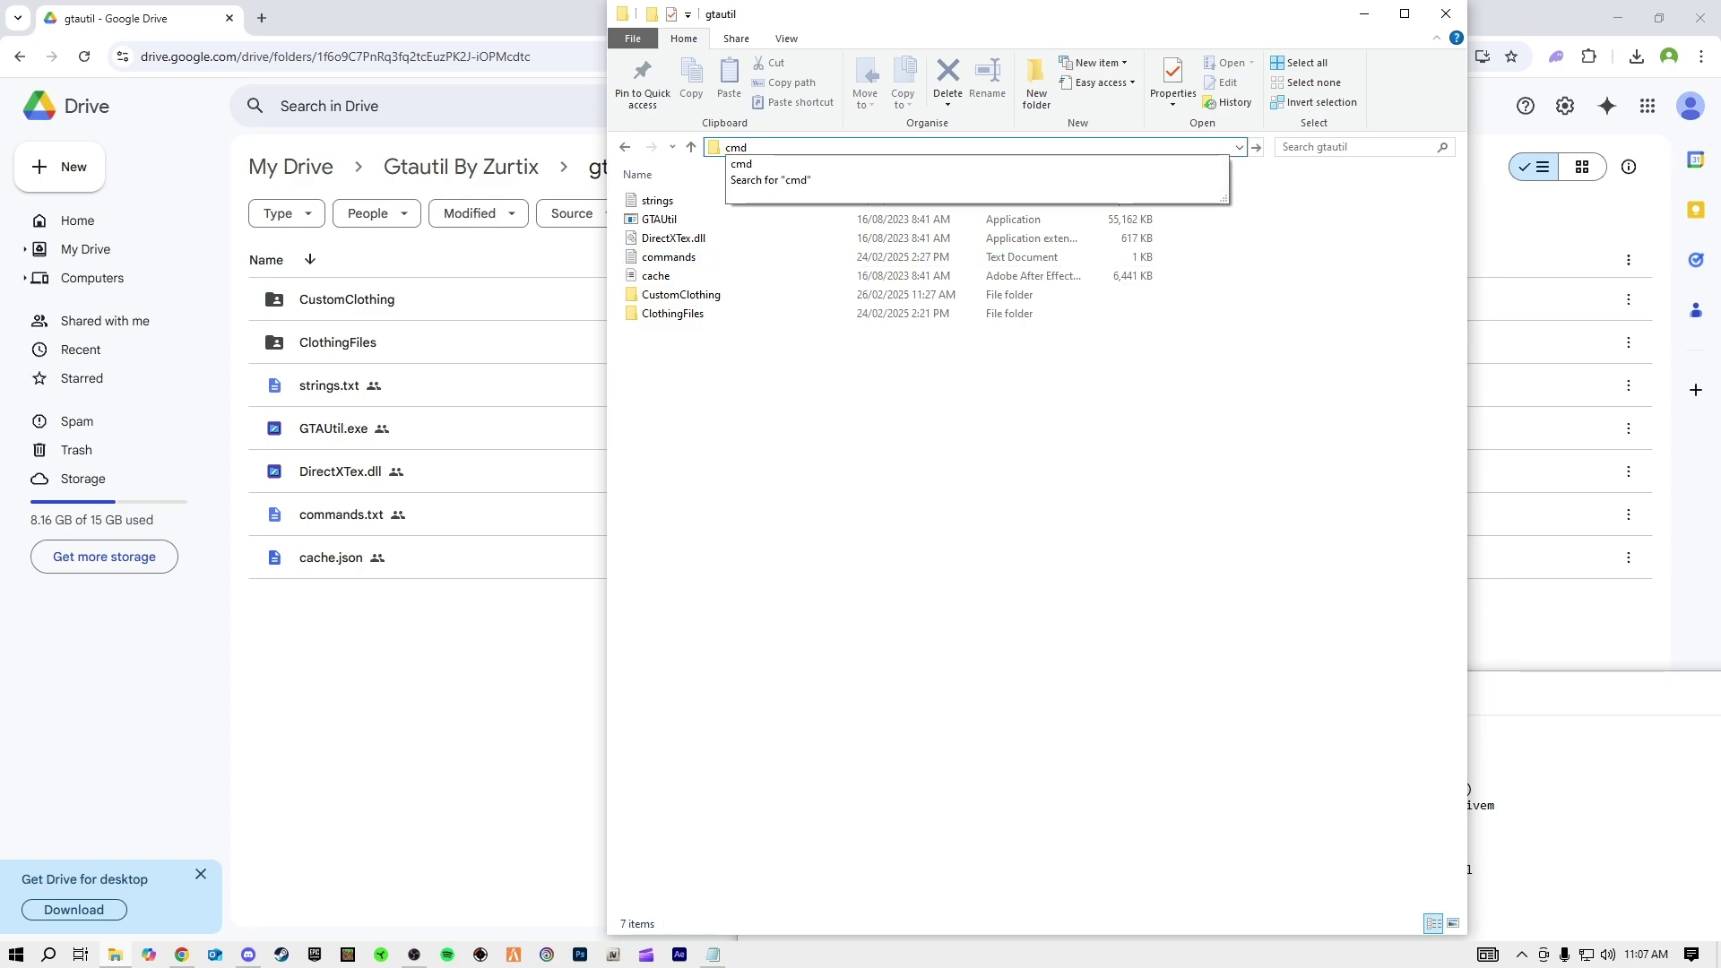
Step: Launch Command Prompt at D:\gtautil and arrange it beside the commands notes
key(Return)
drag(870, 176, 718, 92)
drag(1545, 697, 1396, 402)
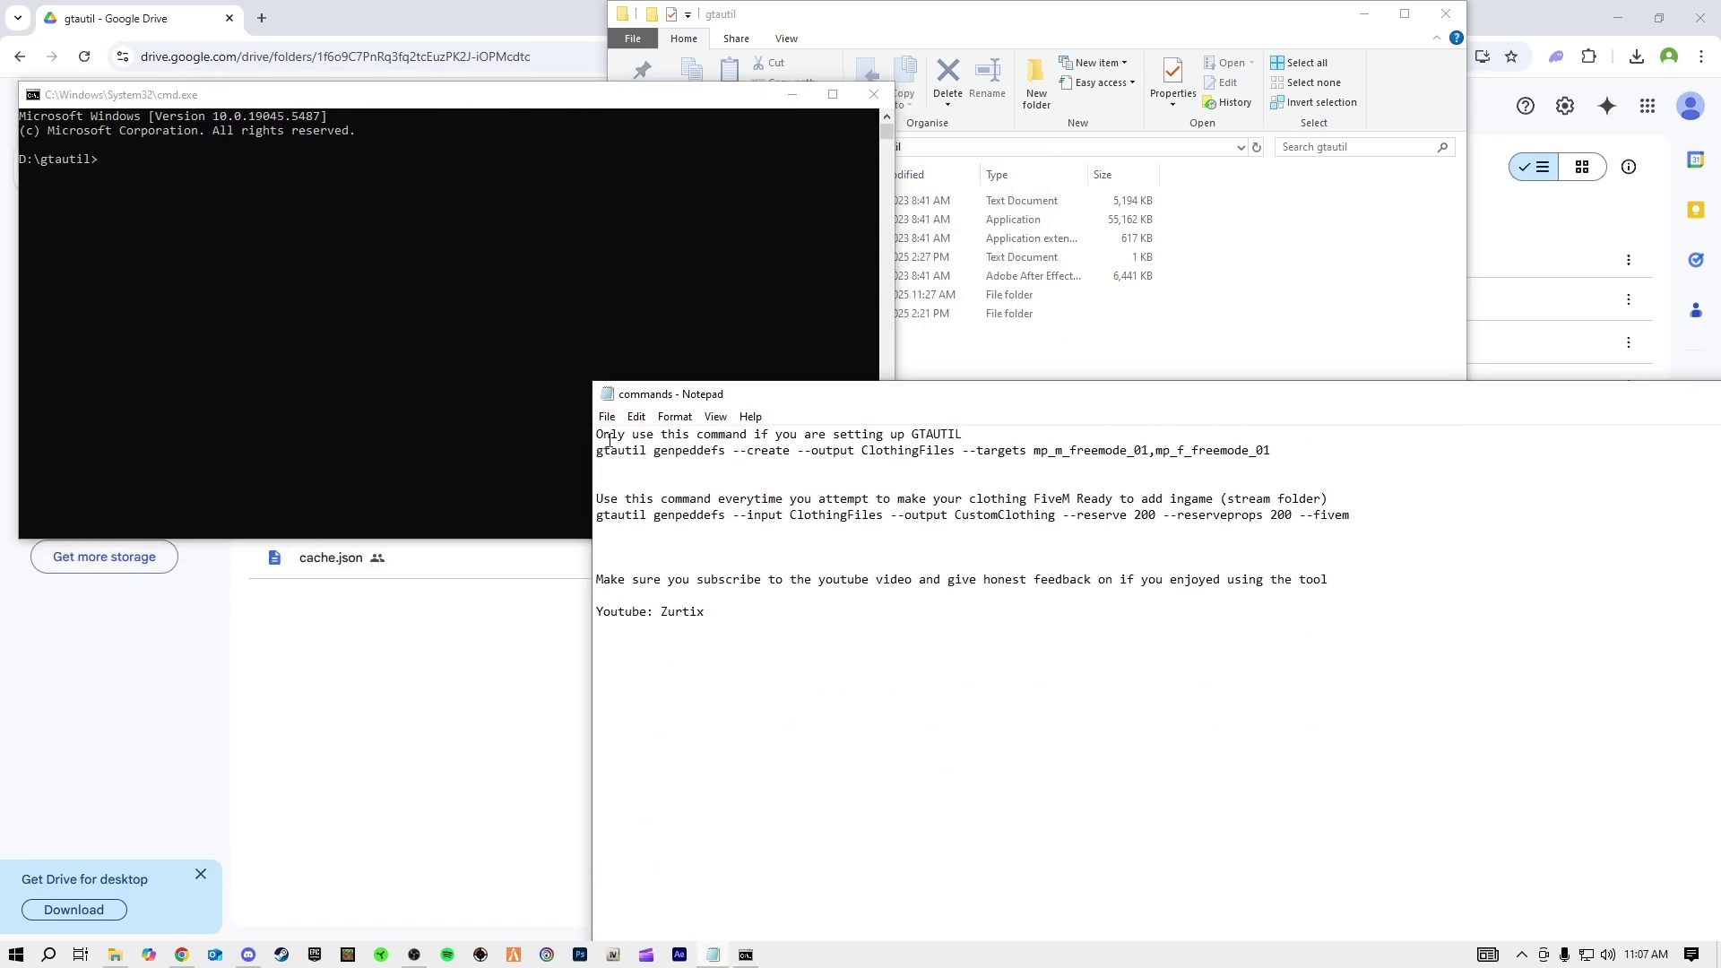
Step: Copy the genpeddefs --create setup command from the notes and paste it at the prompt
drag(597, 436, 1175, 415)
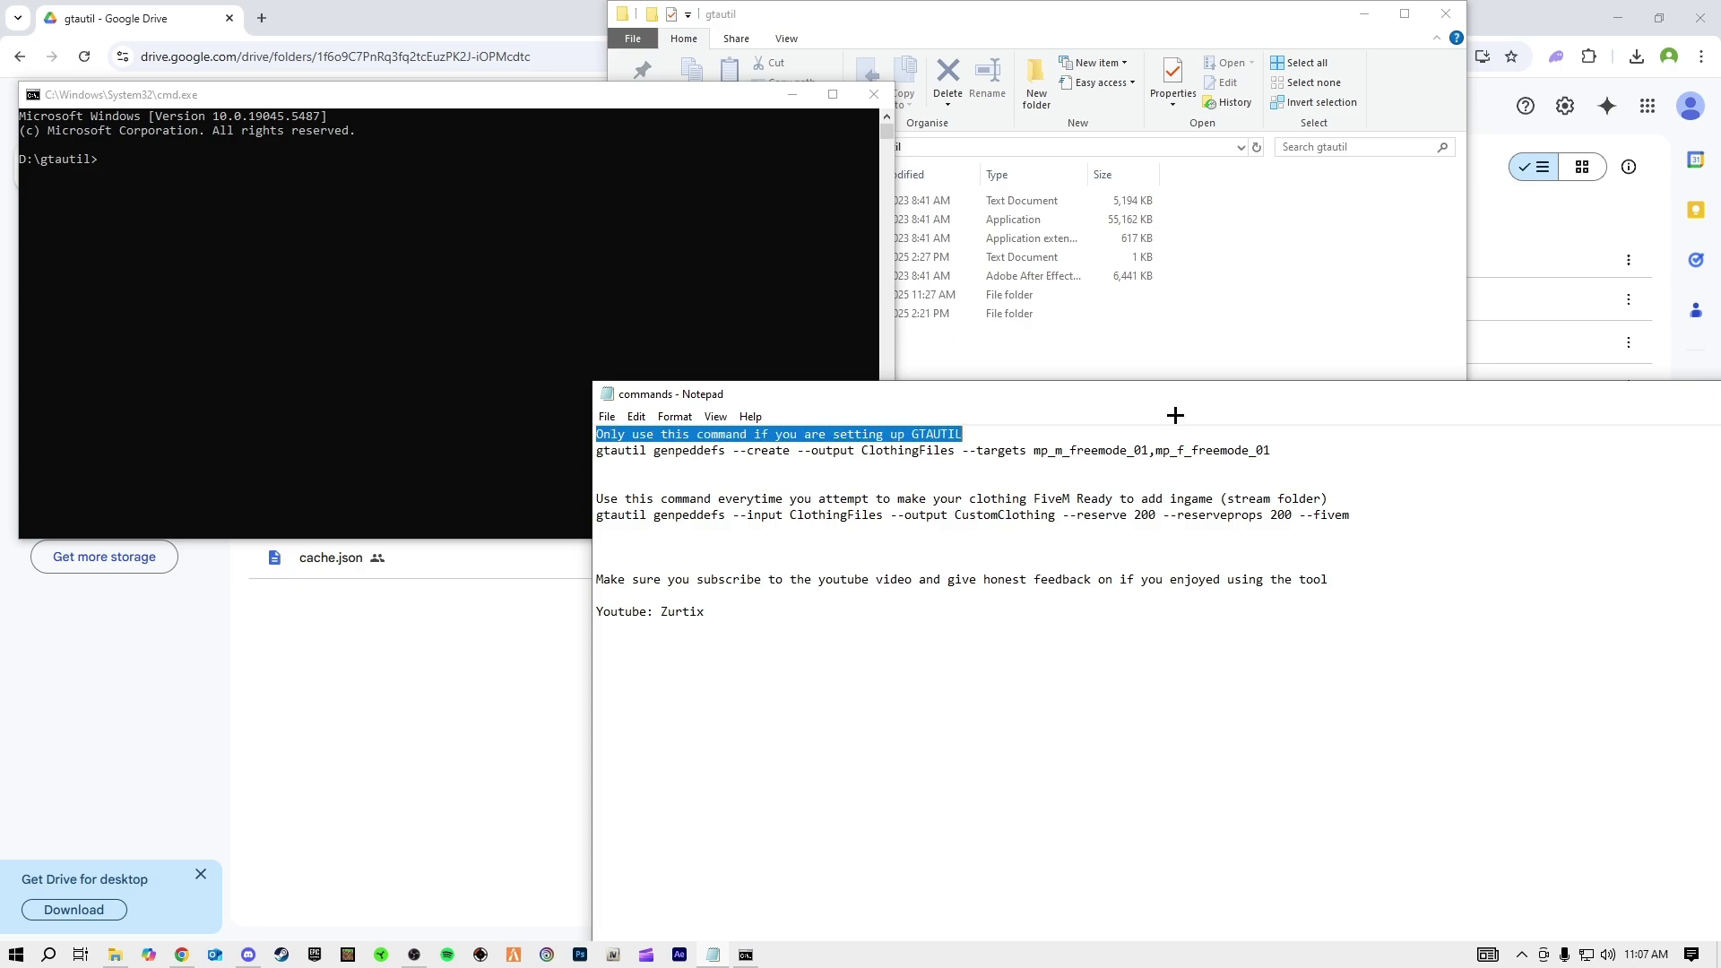
click(1291, 451)
drag(602, 462, 587, 451)
key(cmd+c)
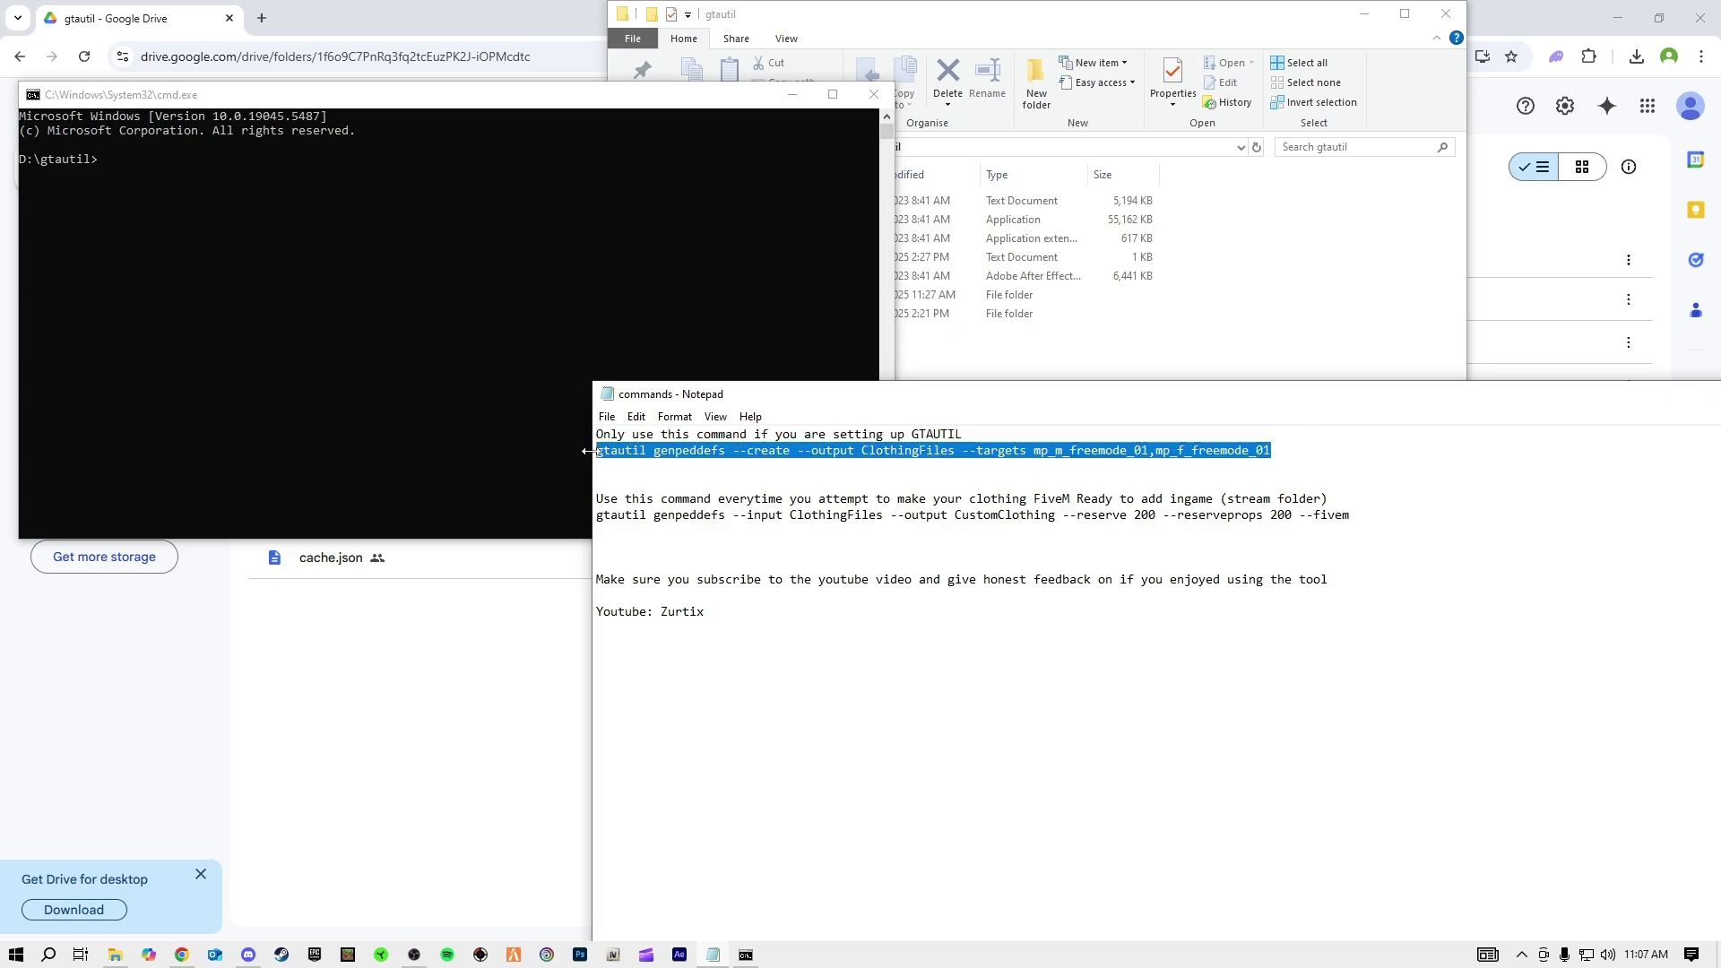
click(135, 173)
click(161, 167)
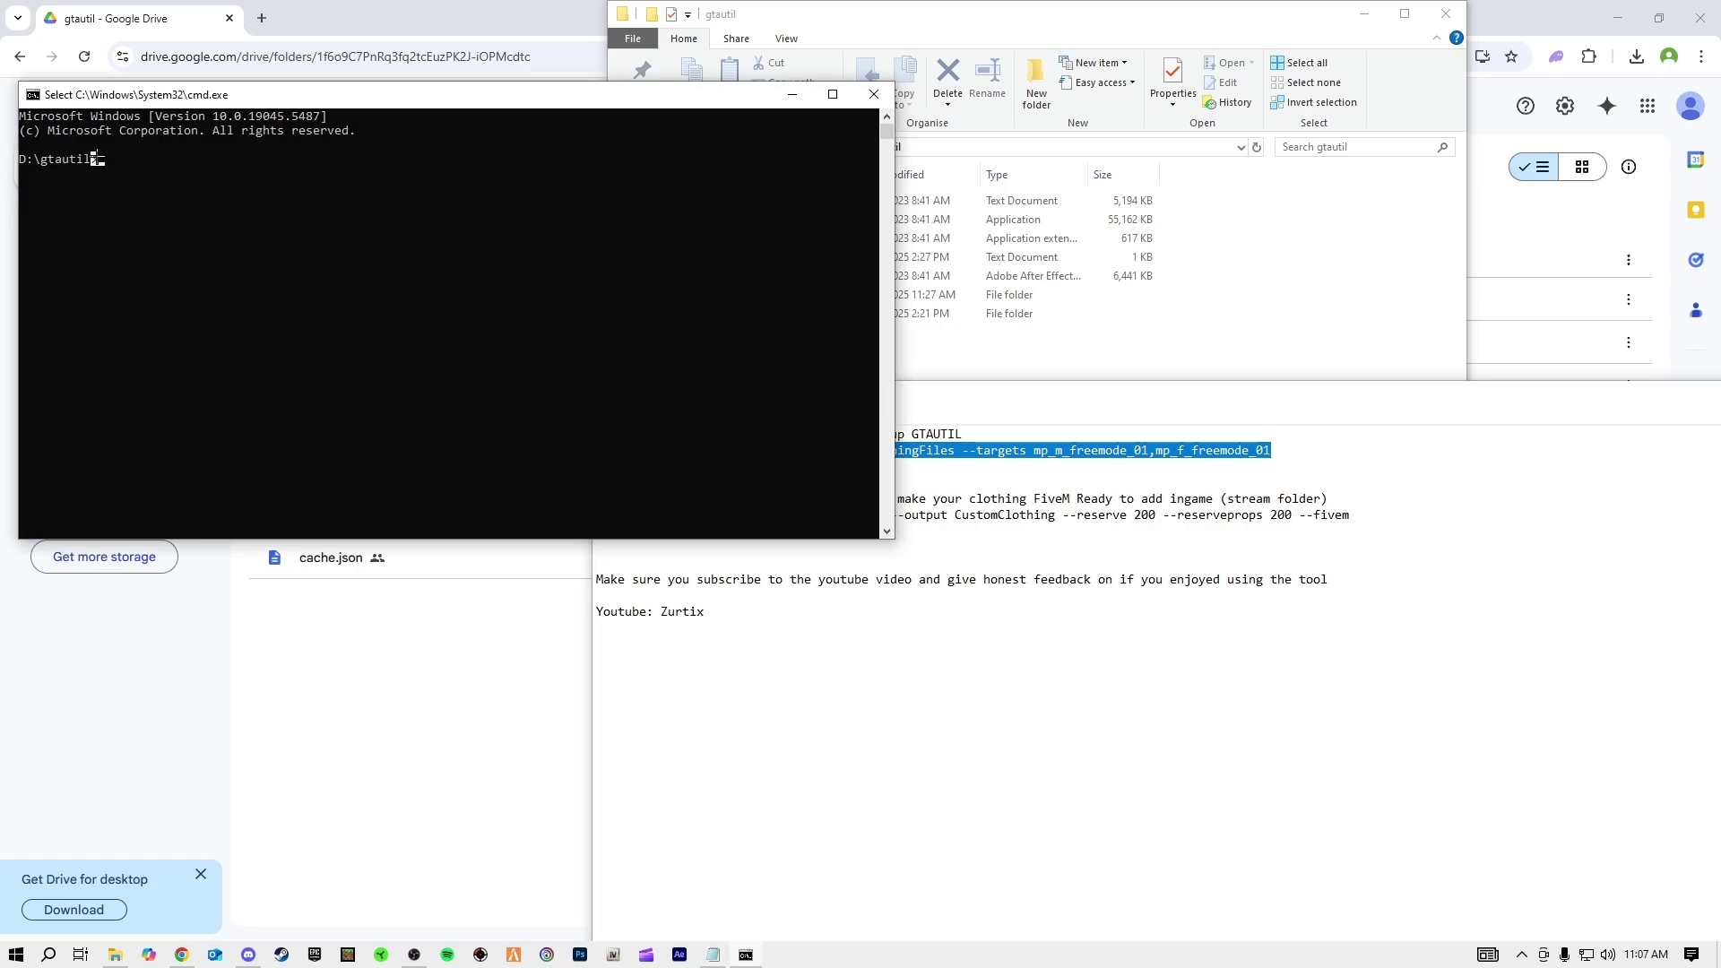
right_click(248, 156)
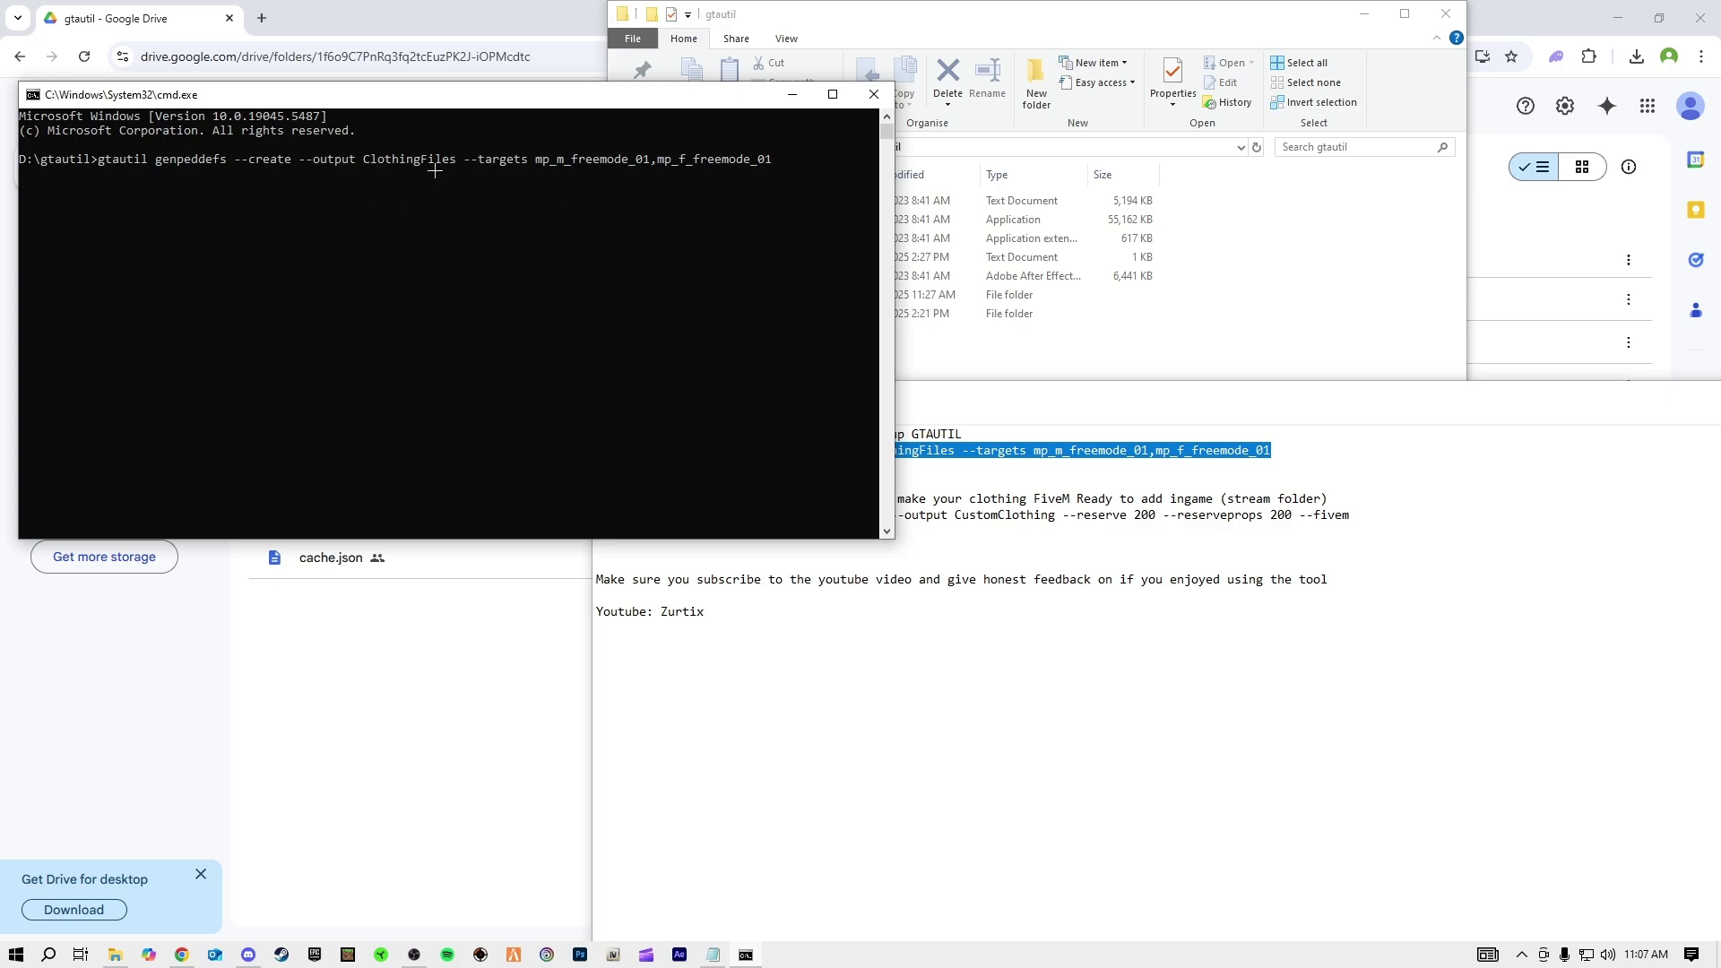
drag(701, 94, 567, 374)
Step: Check the ClothingFiles folder, return to gtautil, and run the genpeddefs --create command
click(696, 311)
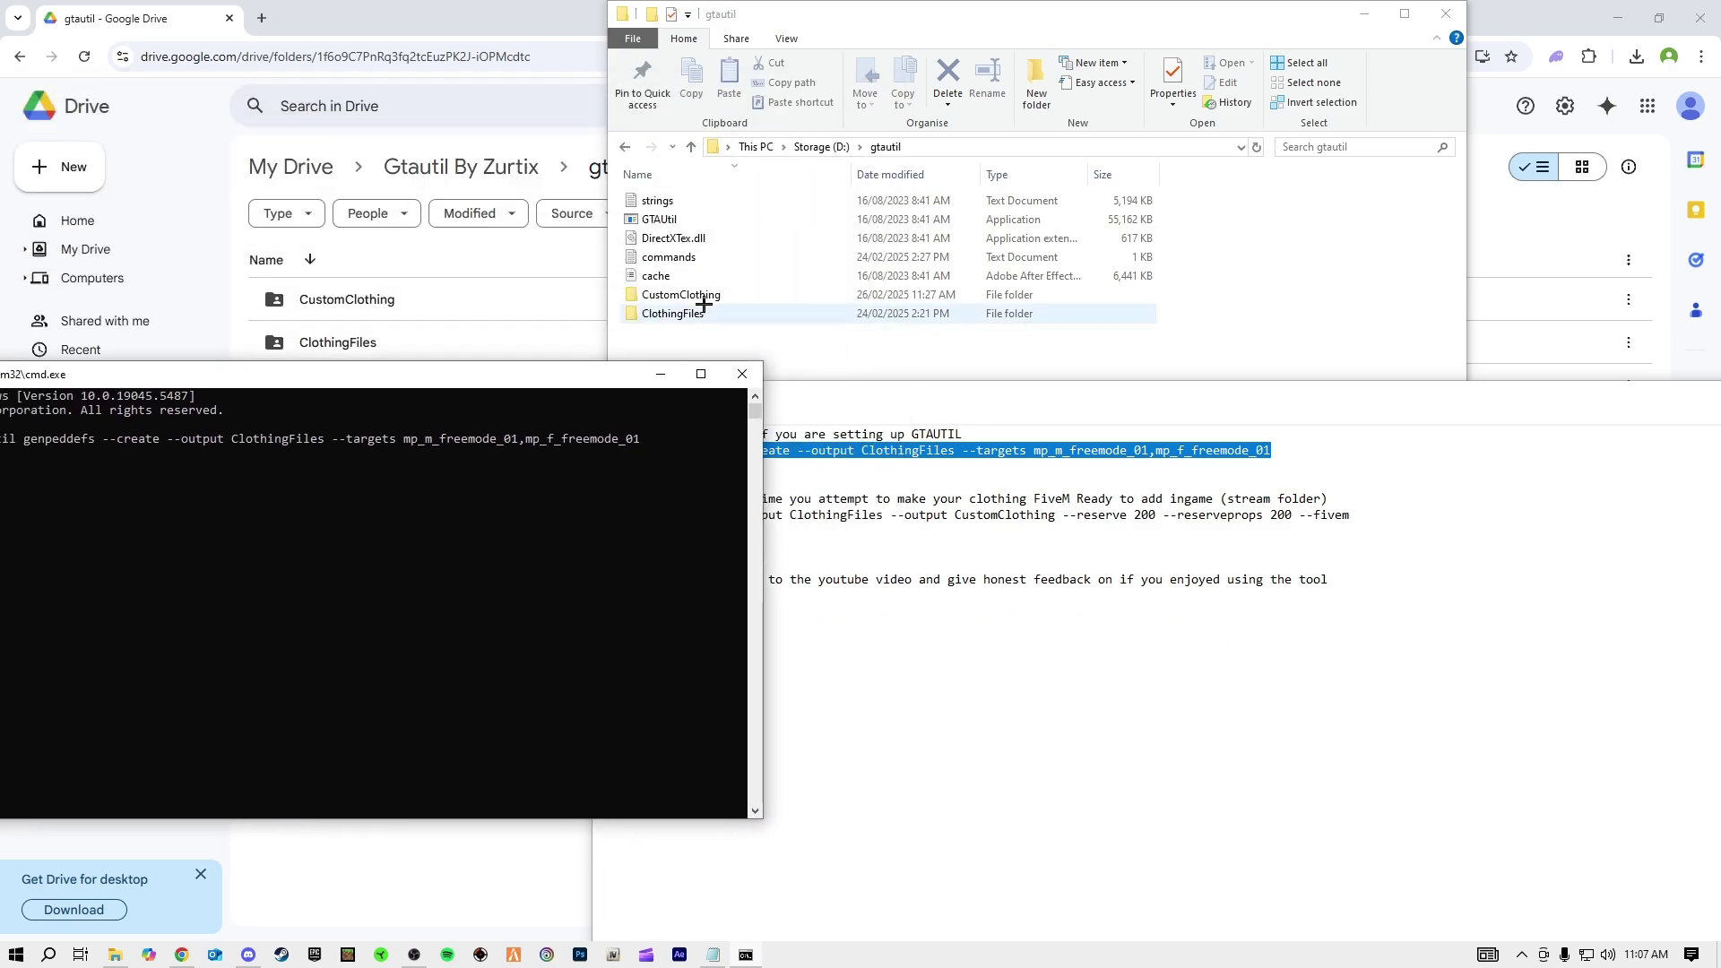
double_click(704, 314)
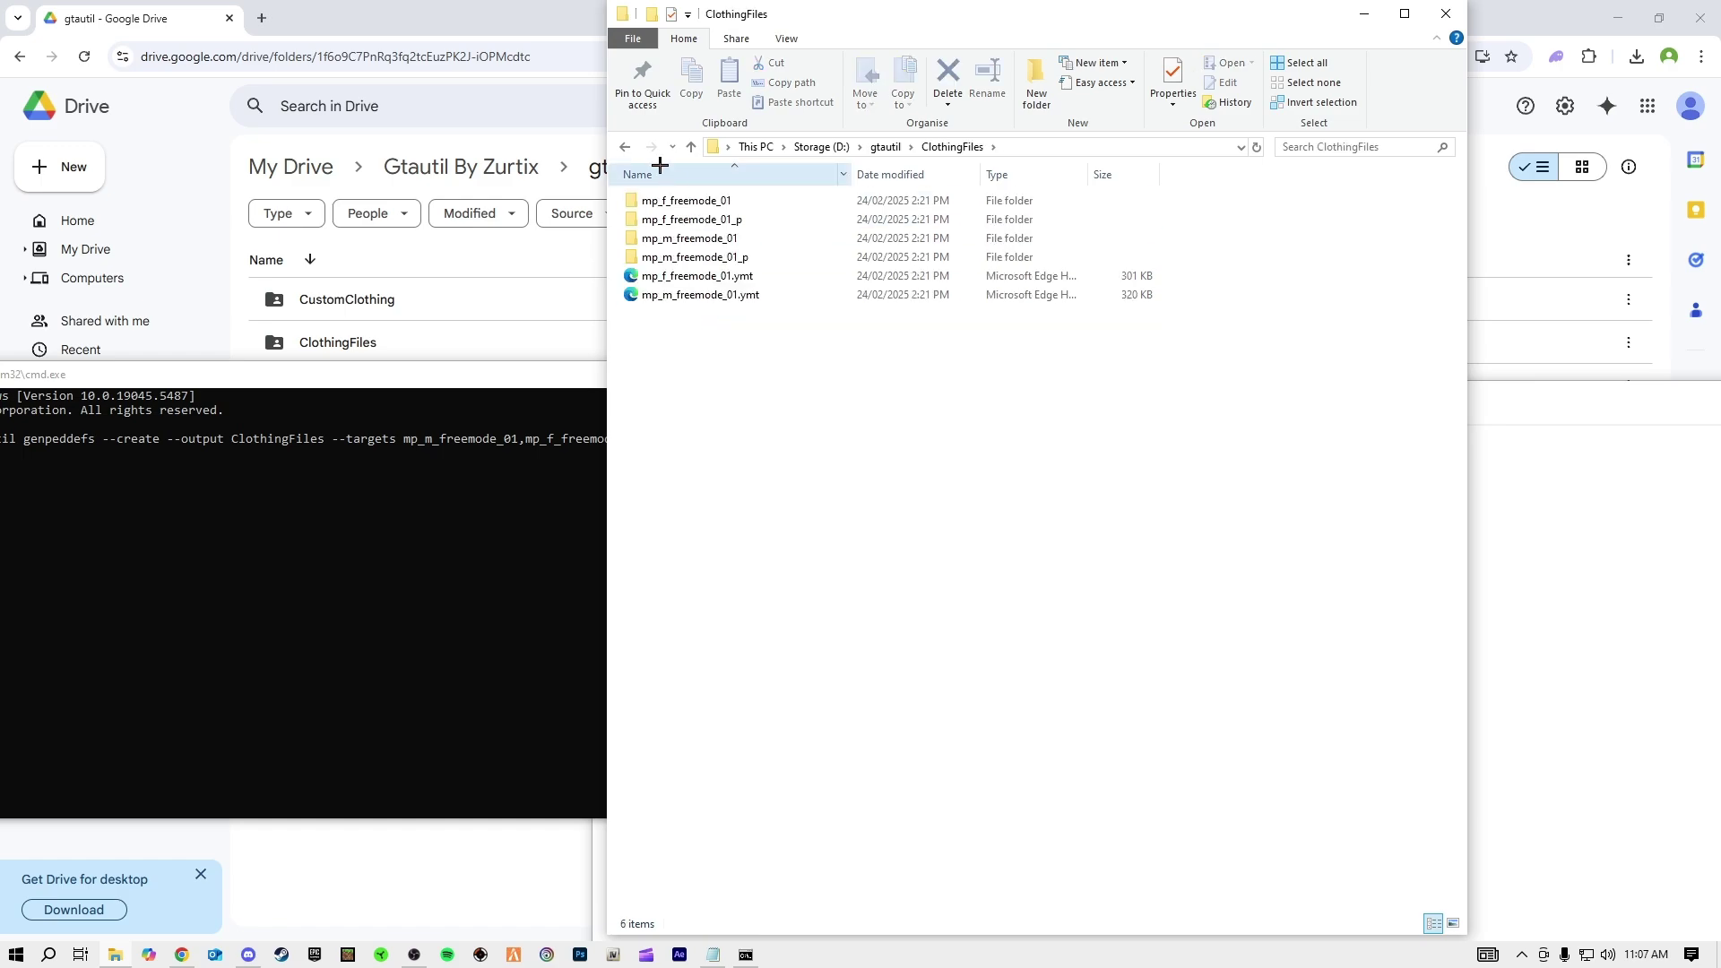
click(688, 147)
drag(393, 377, 621, 287)
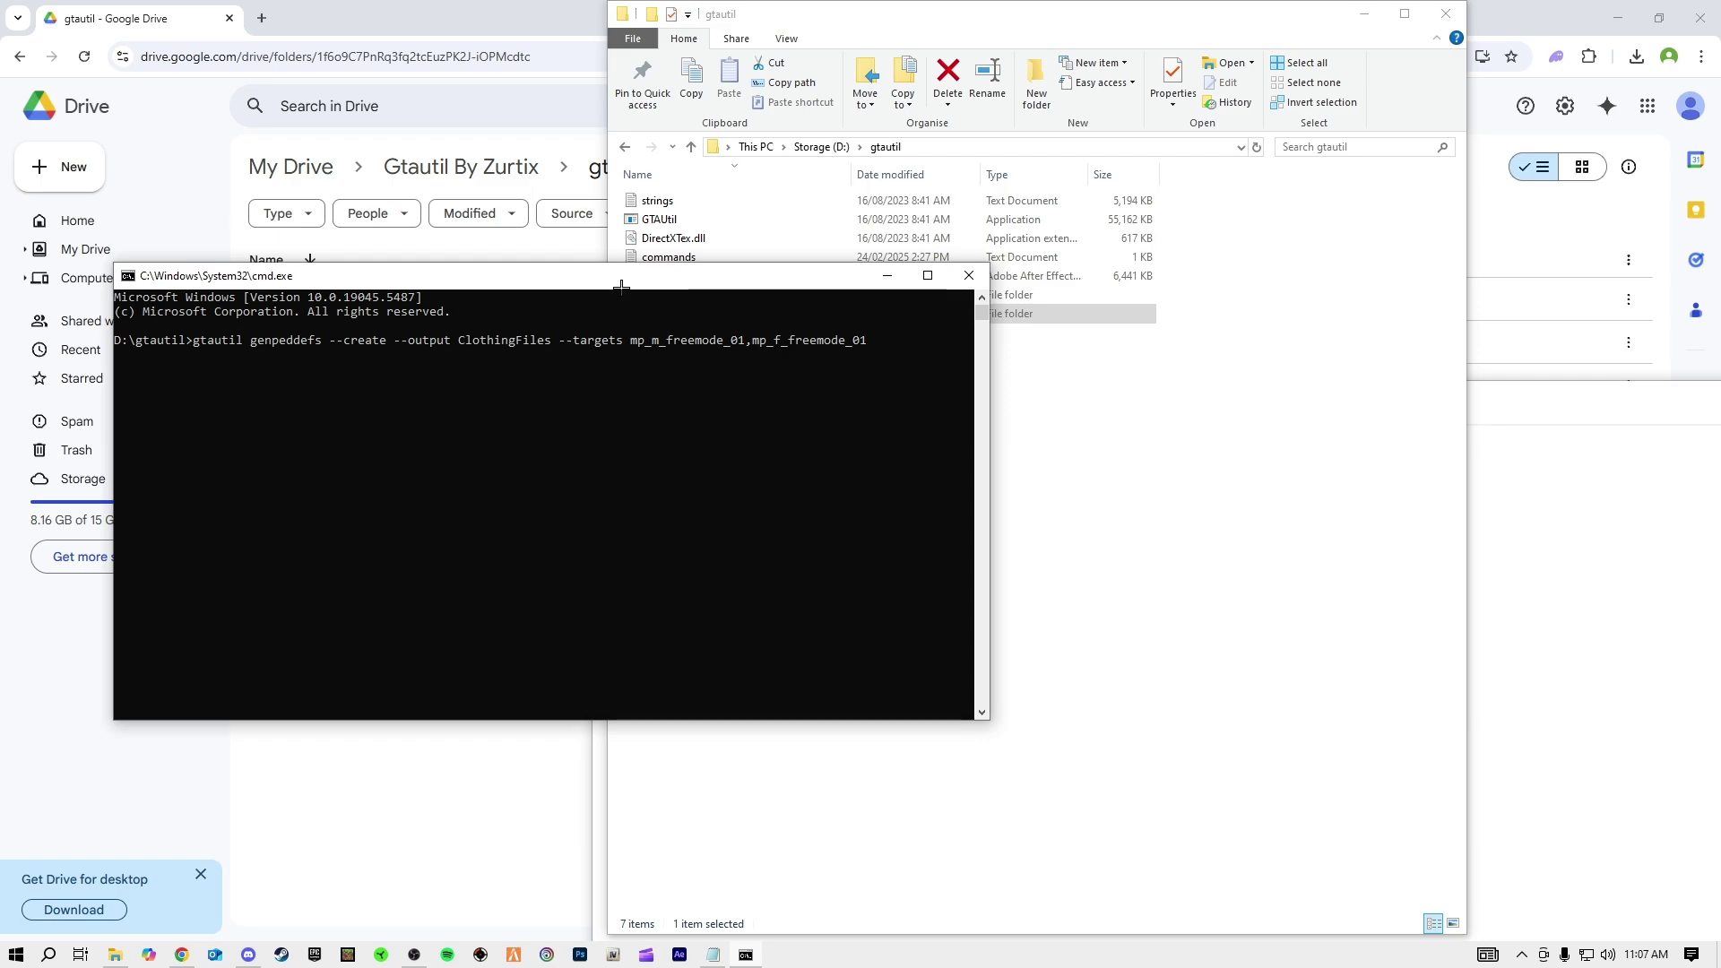
drag(621, 287, 751, 516)
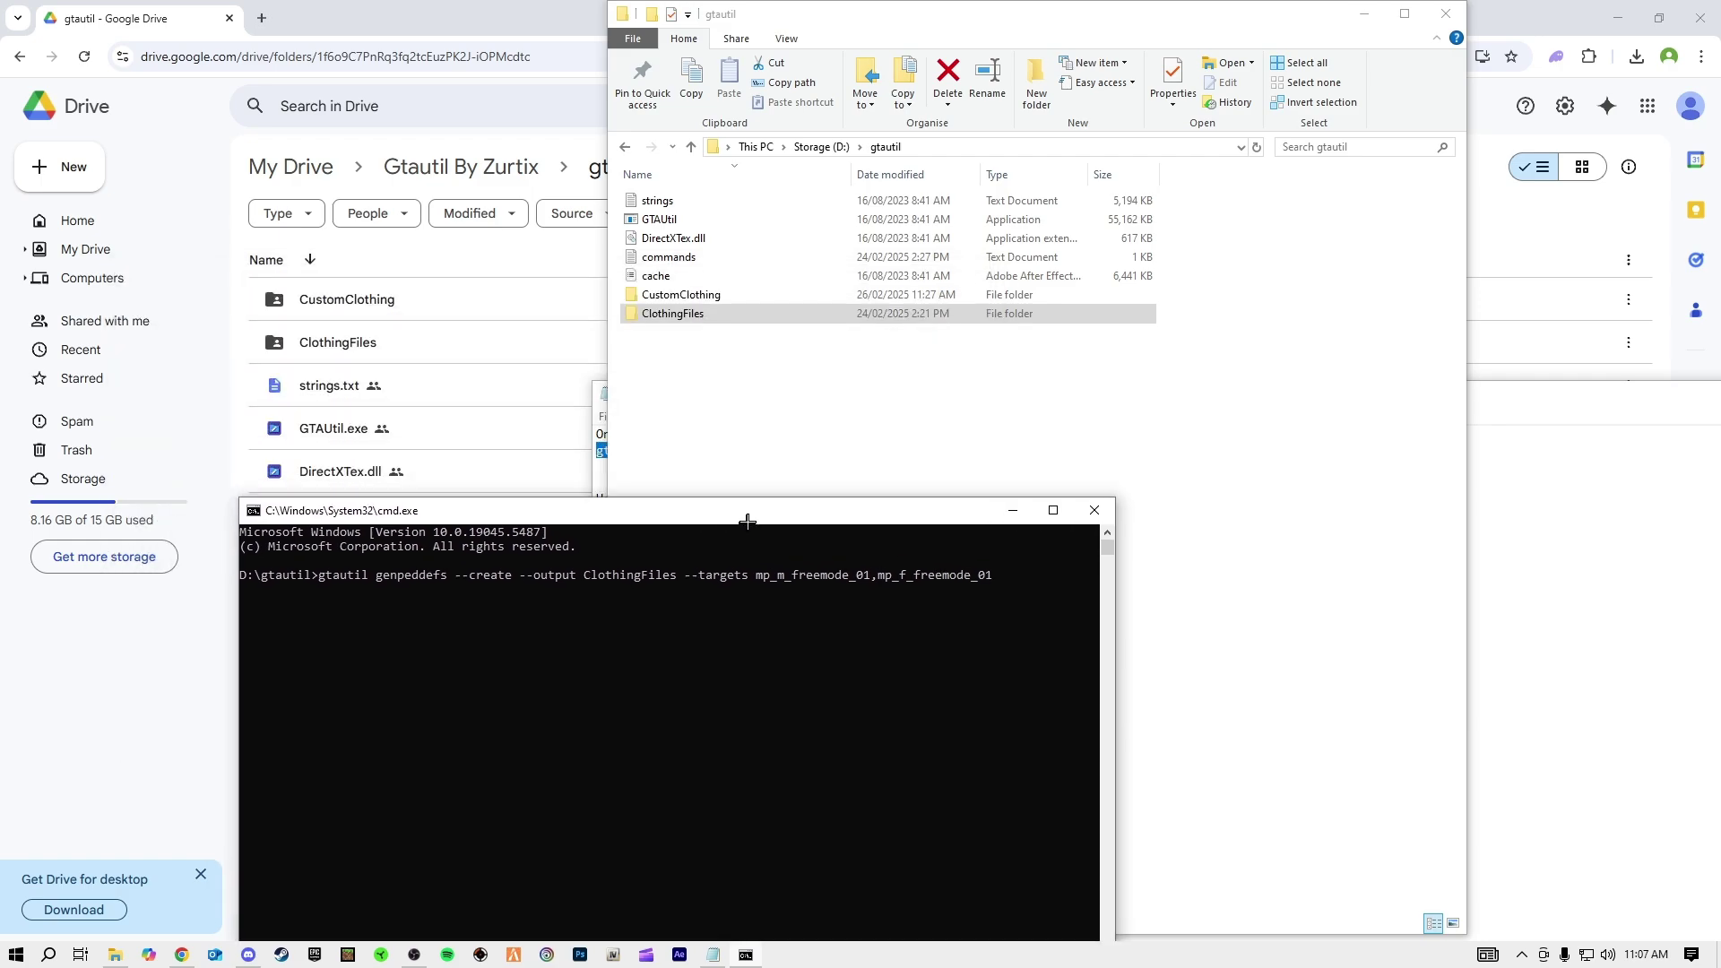
key(Return)
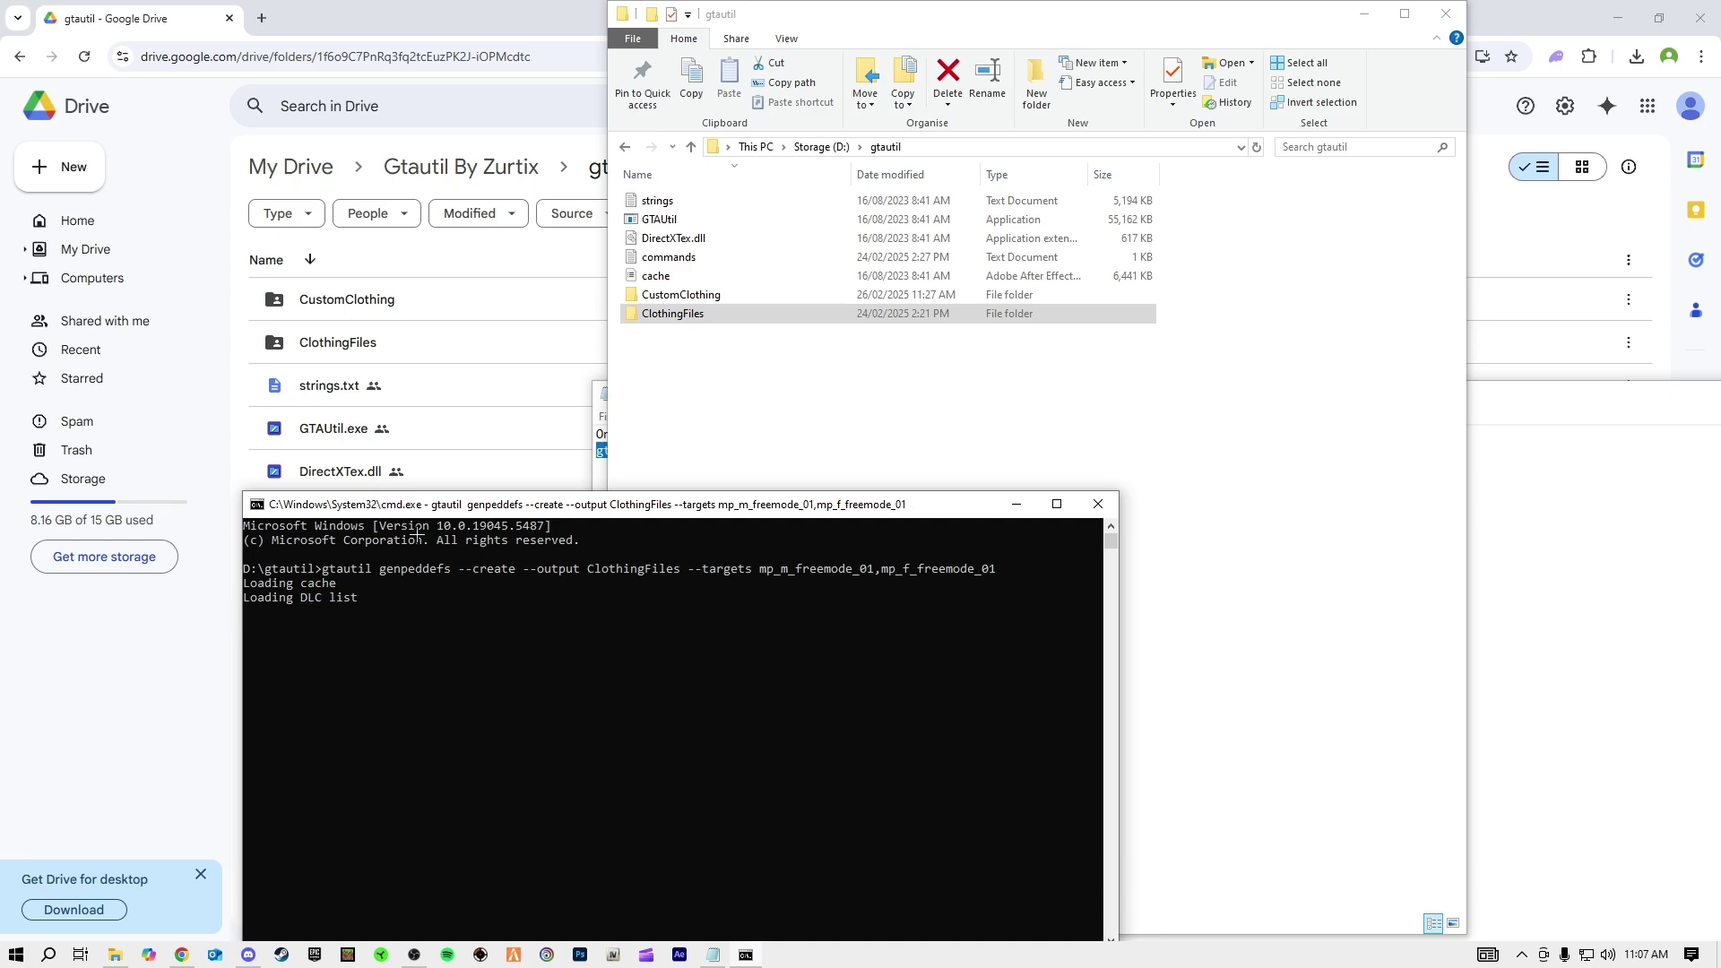
Step: While the create run finishes, select the genpeddefs --input stream-folder line in the notes
drag(499, 503, 584, 262)
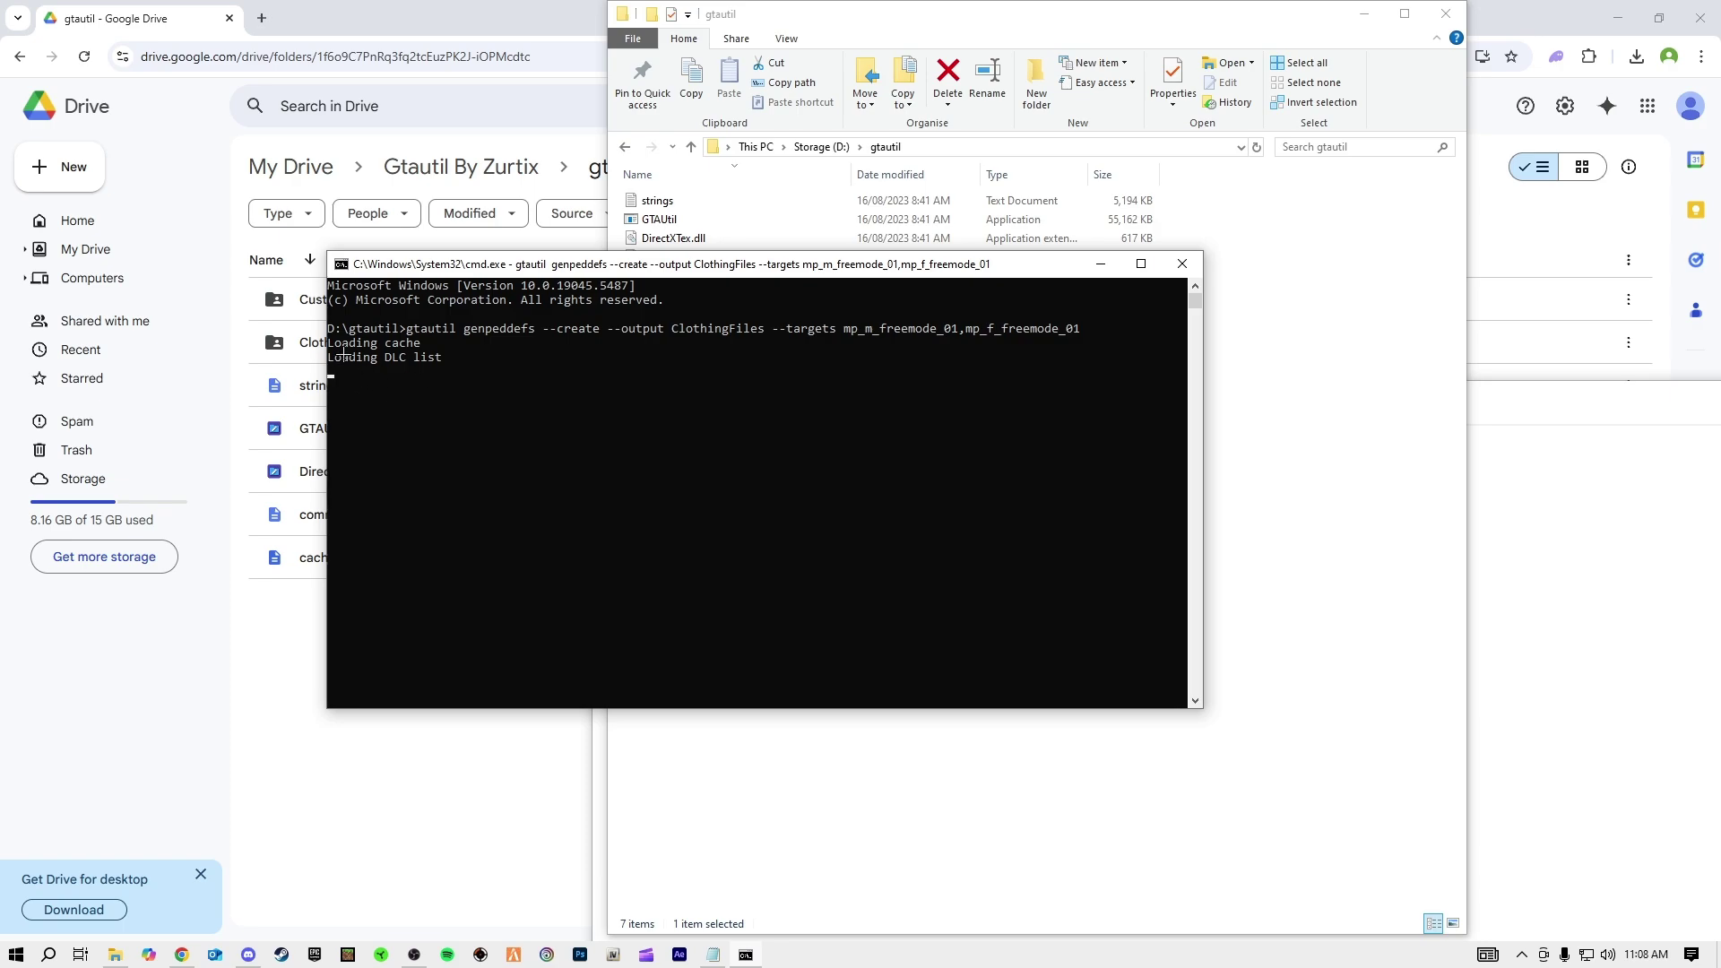
drag(695, 270, 921, 402)
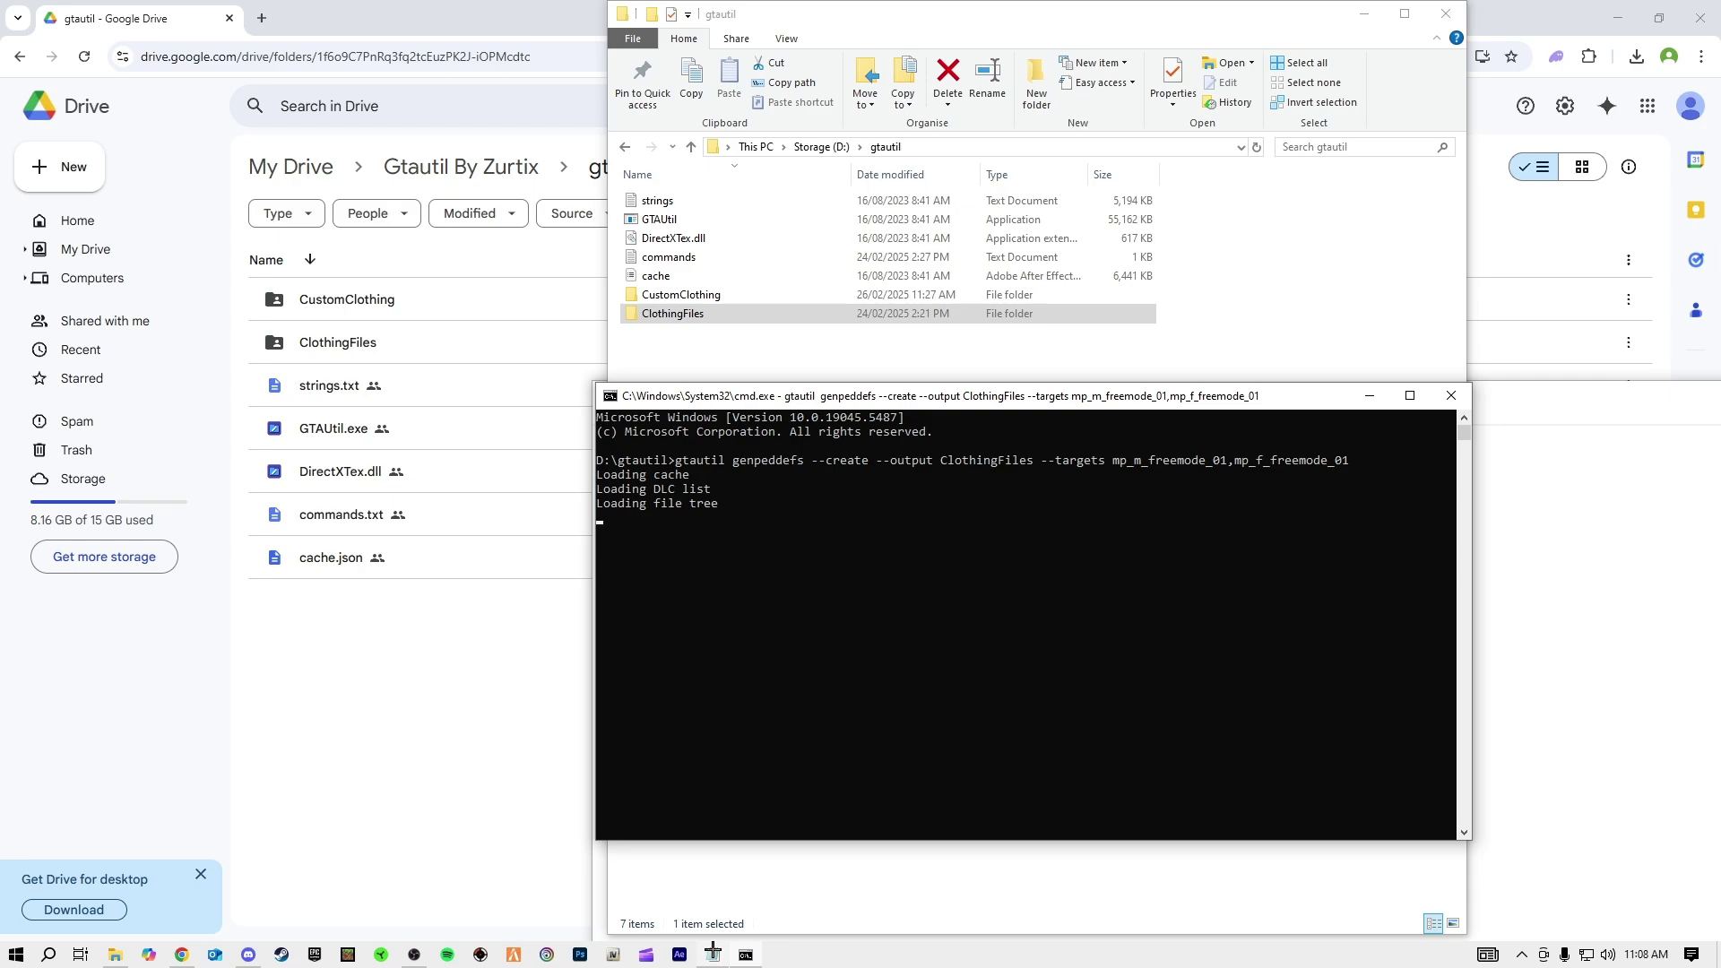
mouse_move(711, 948)
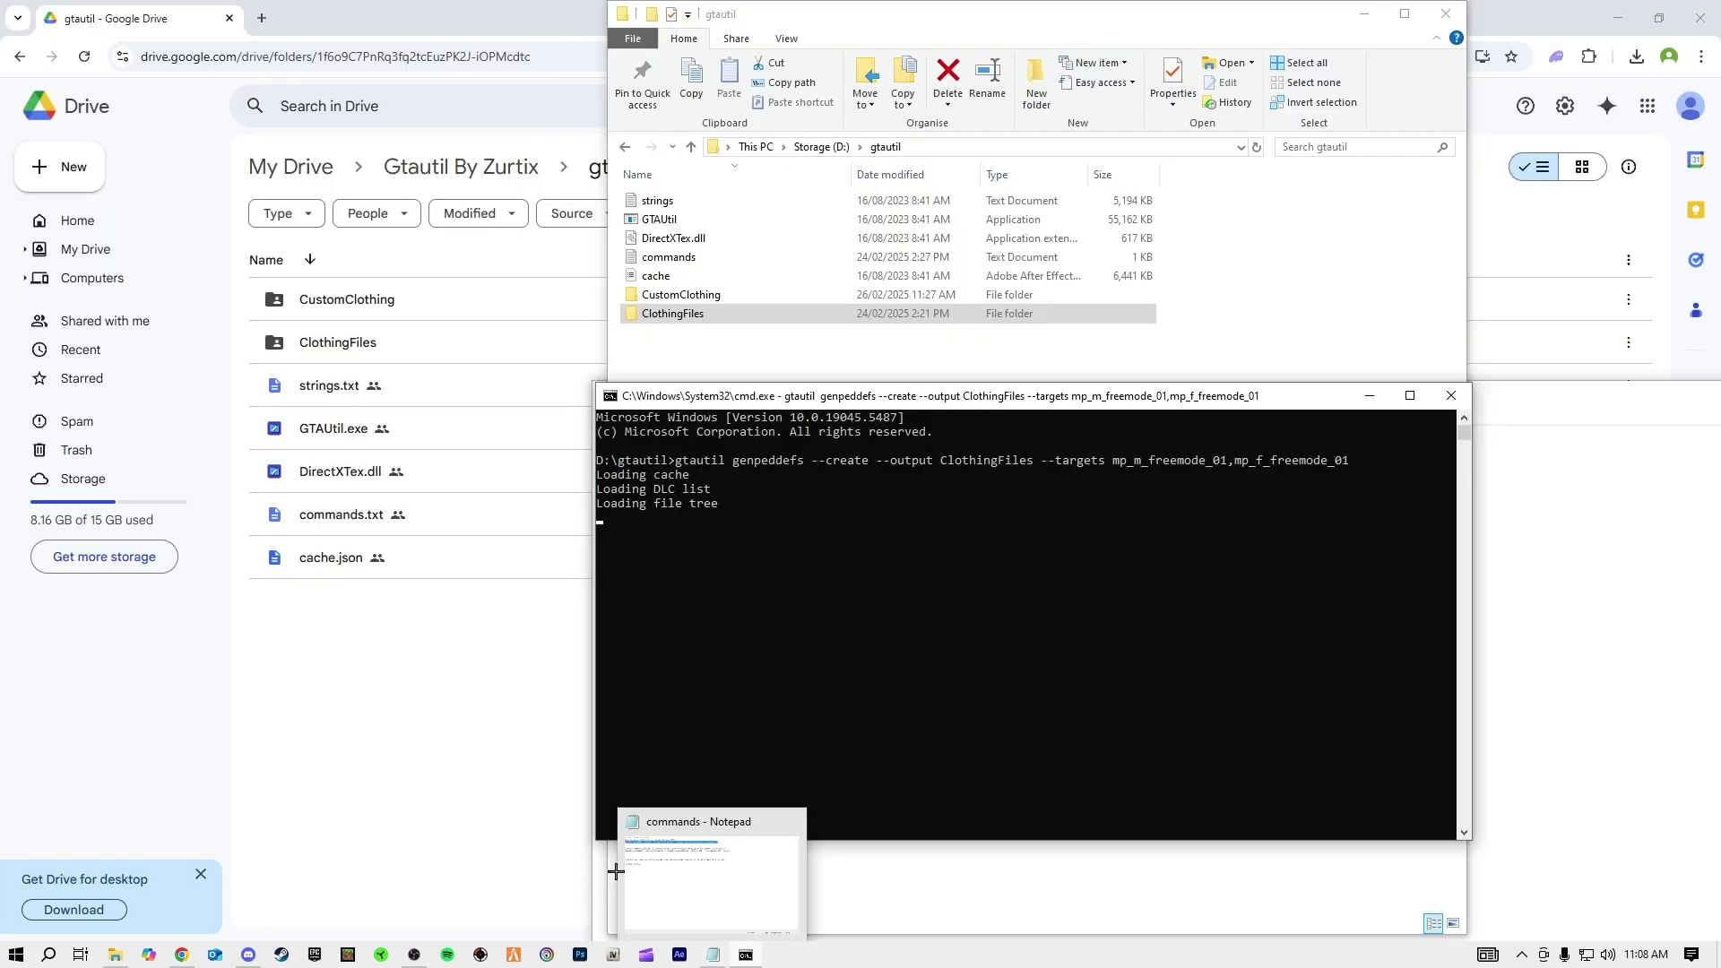
click(627, 870)
drag(597, 435, 963, 435)
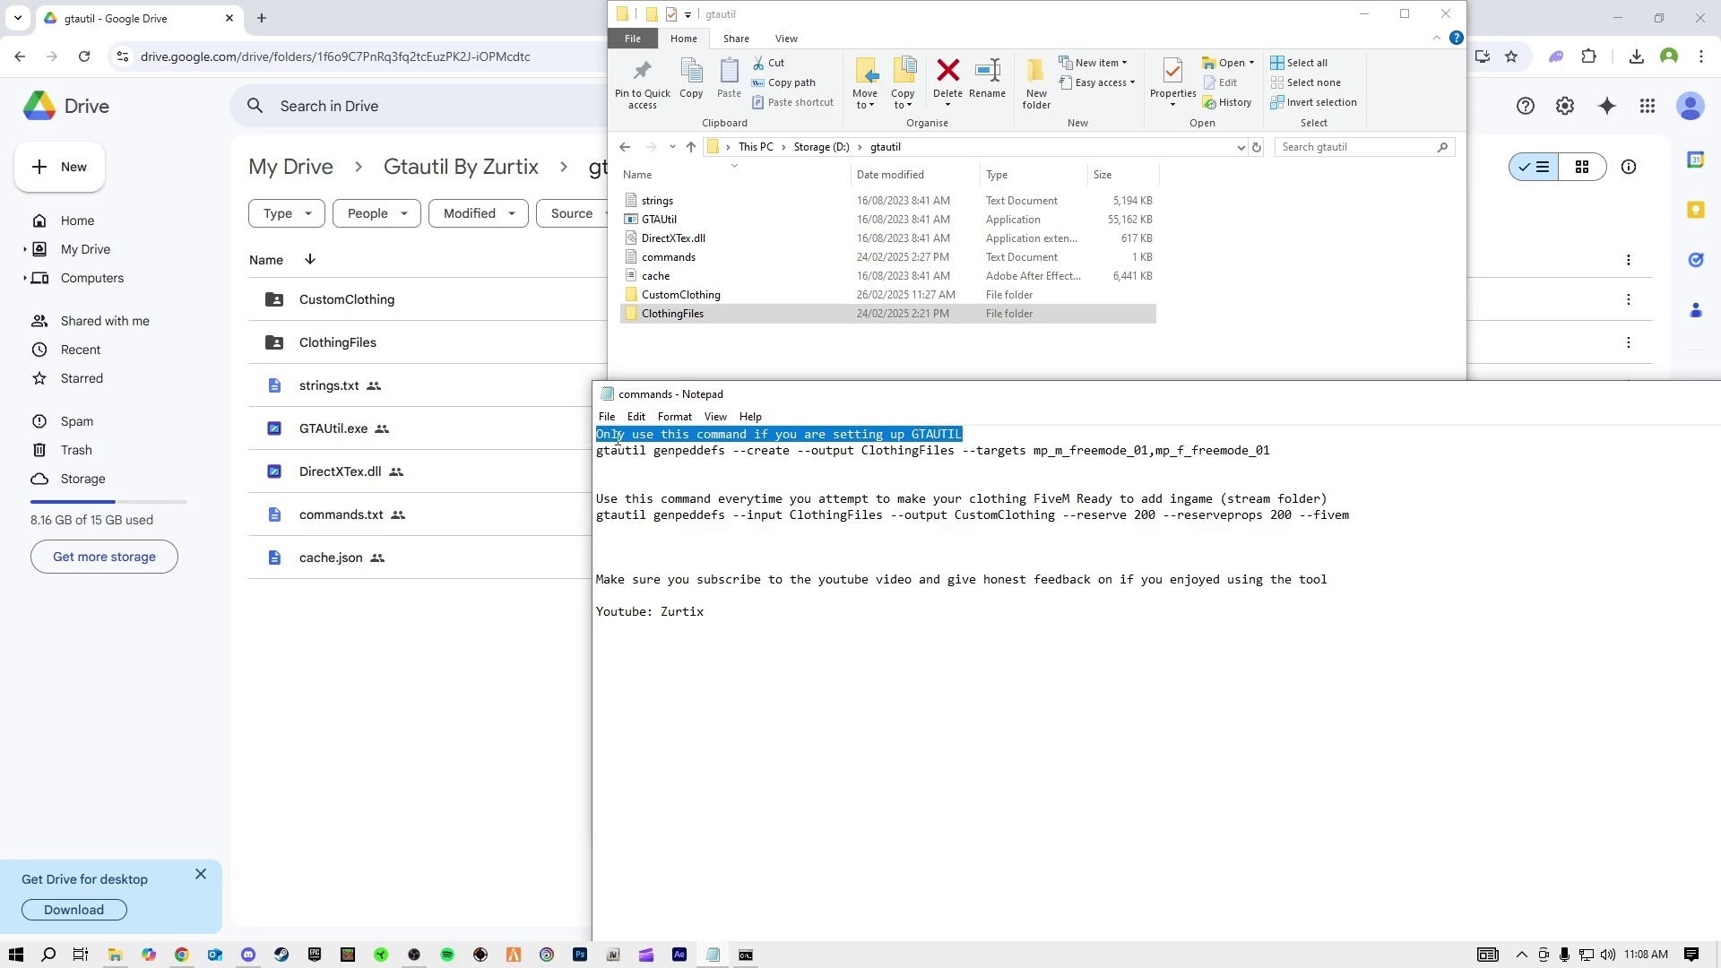
click(599, 448)
drag(607, 450, 1291, 442)
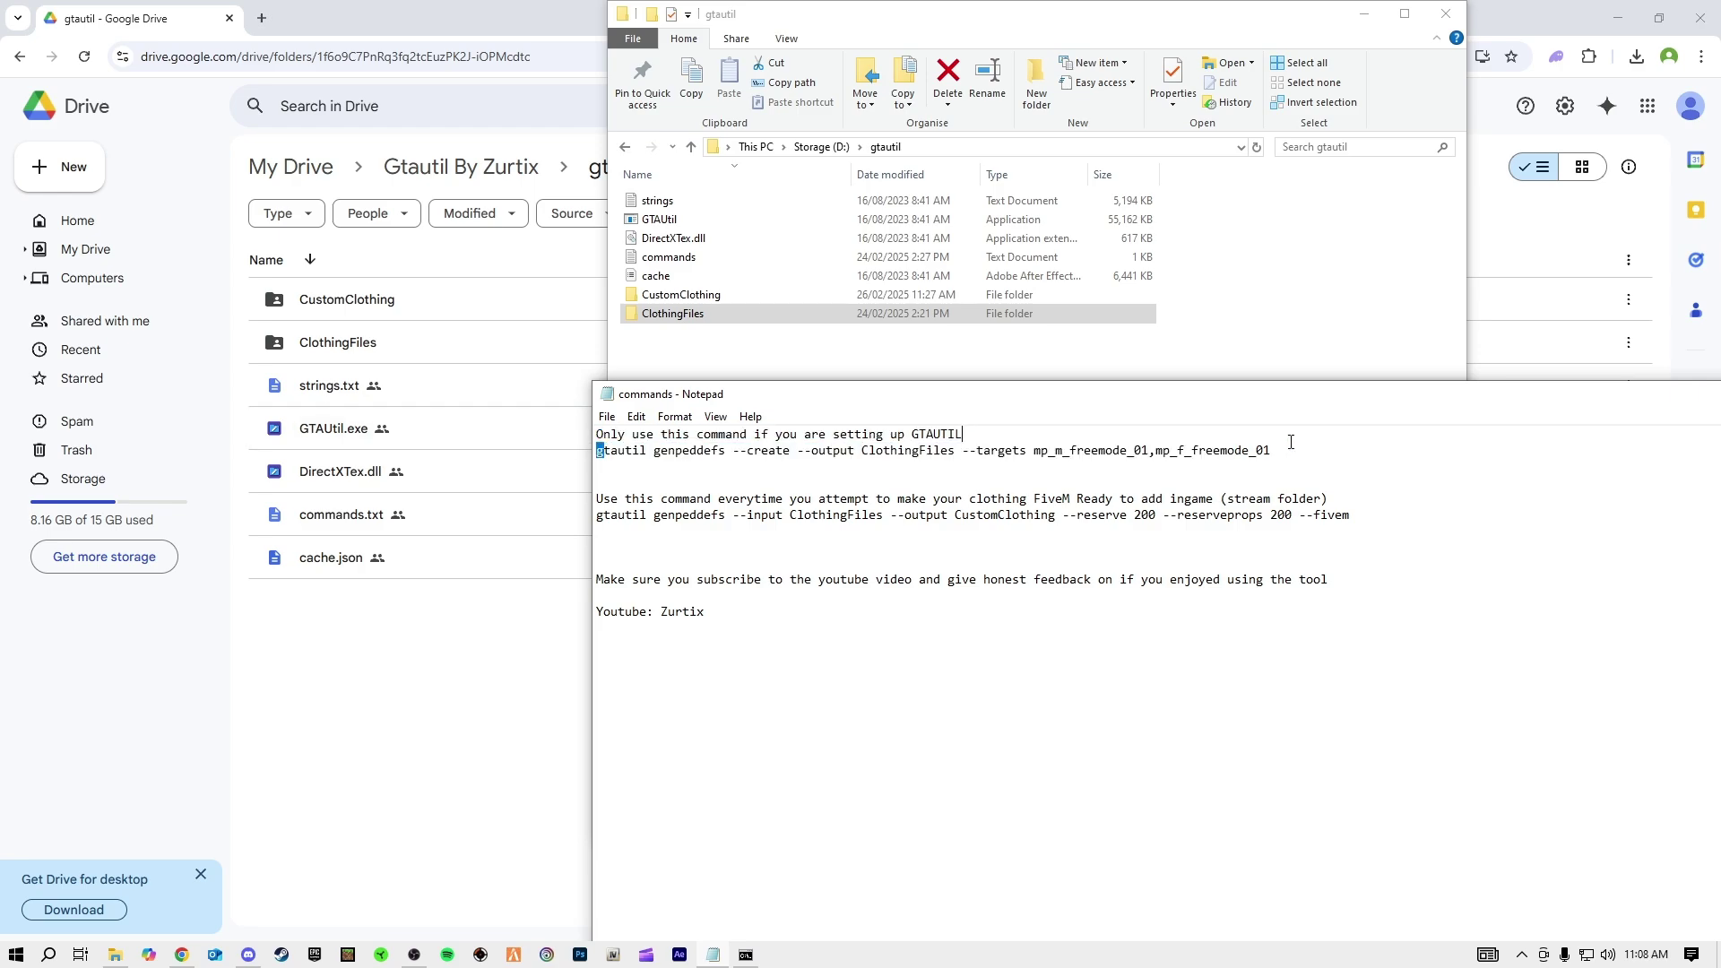
drag(597, 515, 1345, 515)
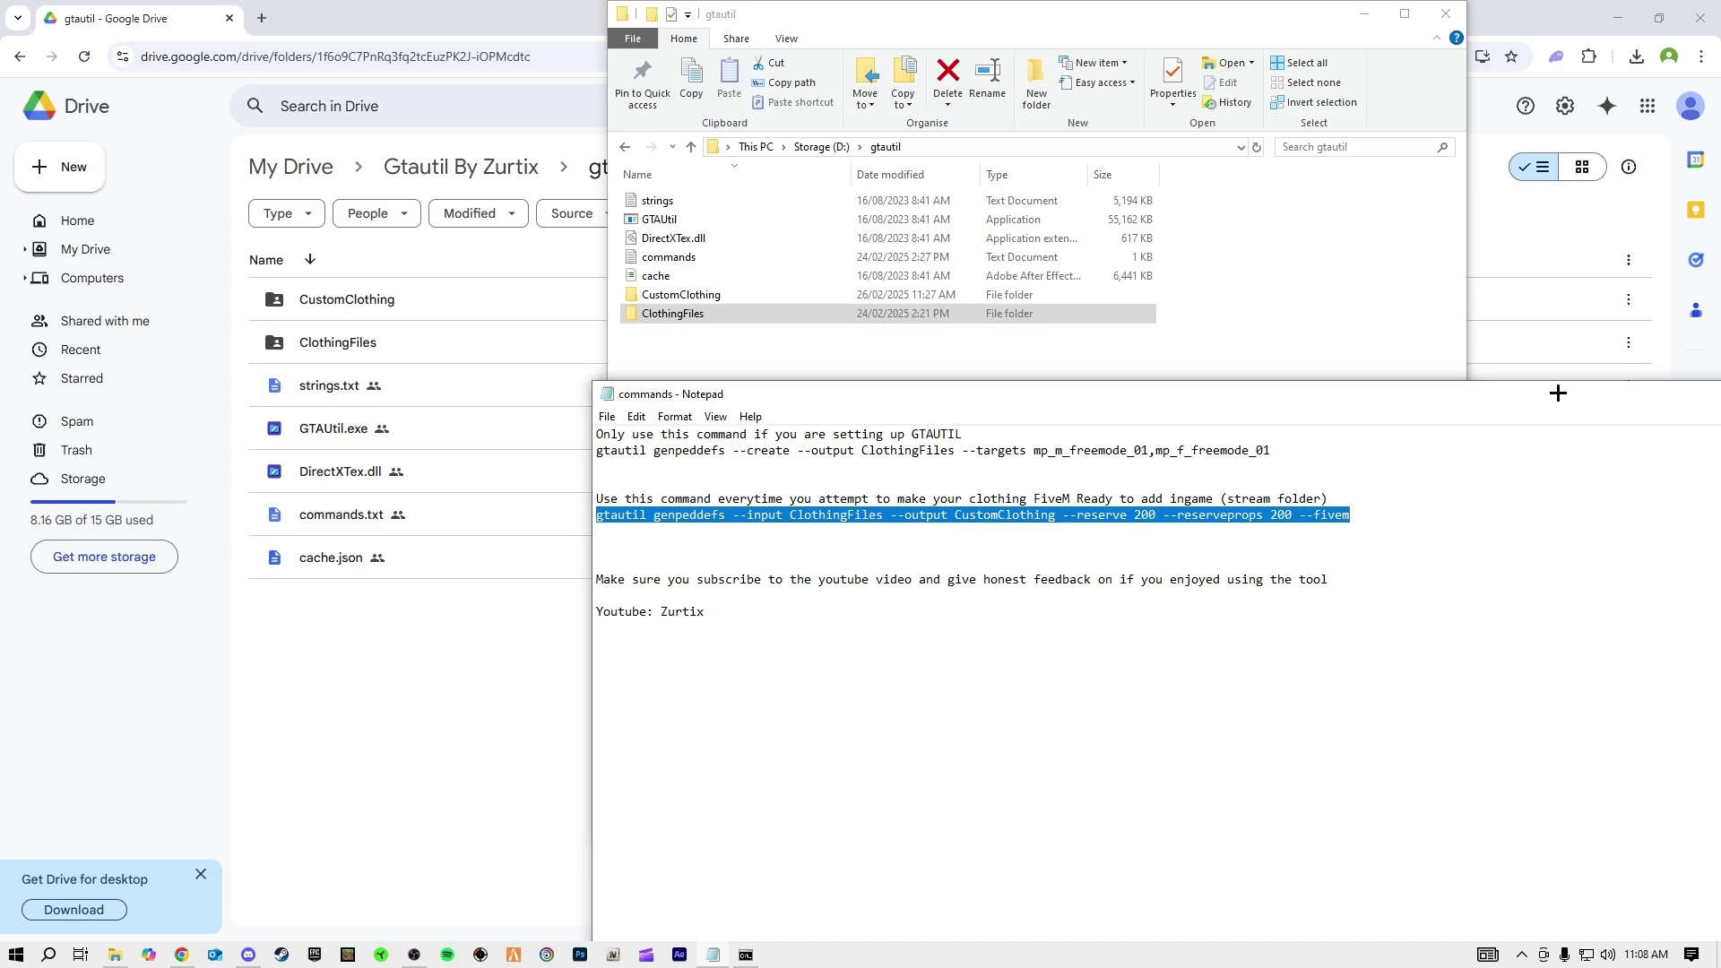
Step: Minimize the commands notes and switch back to the Command Prompt window
drag(1556, 388, 1287, 357)
click(1491, 353)
key(alt+Tab)
key(alt+shift+Tab)
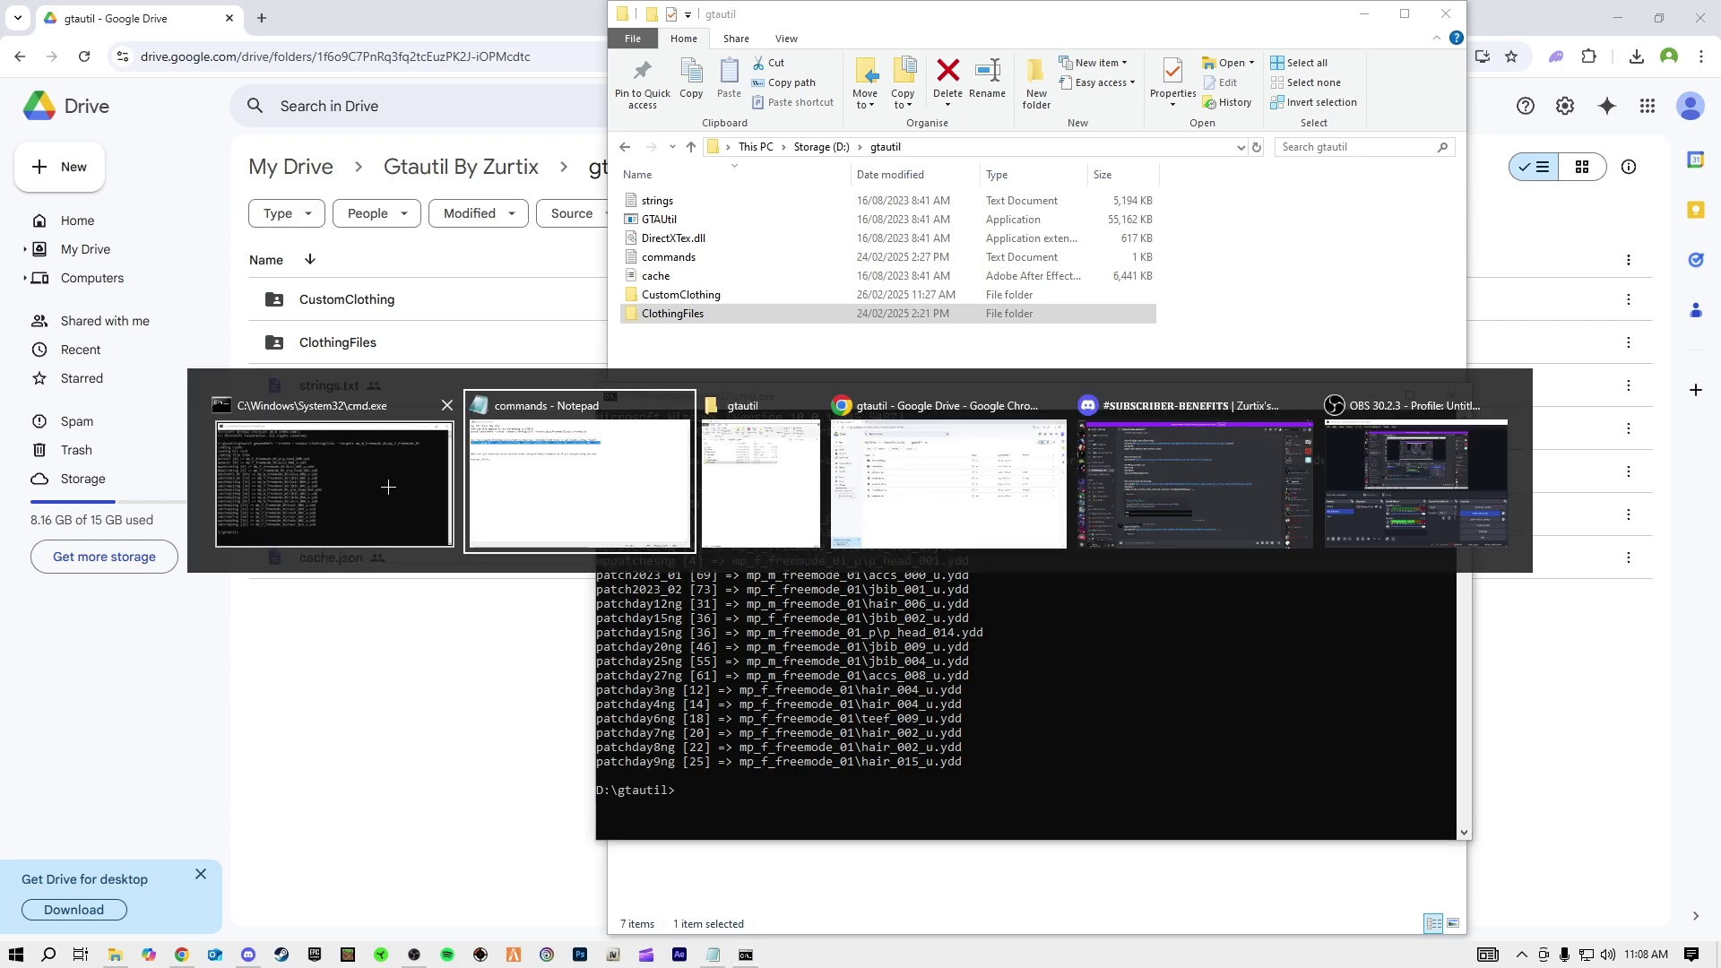
drag(868, 396, 881, 355)
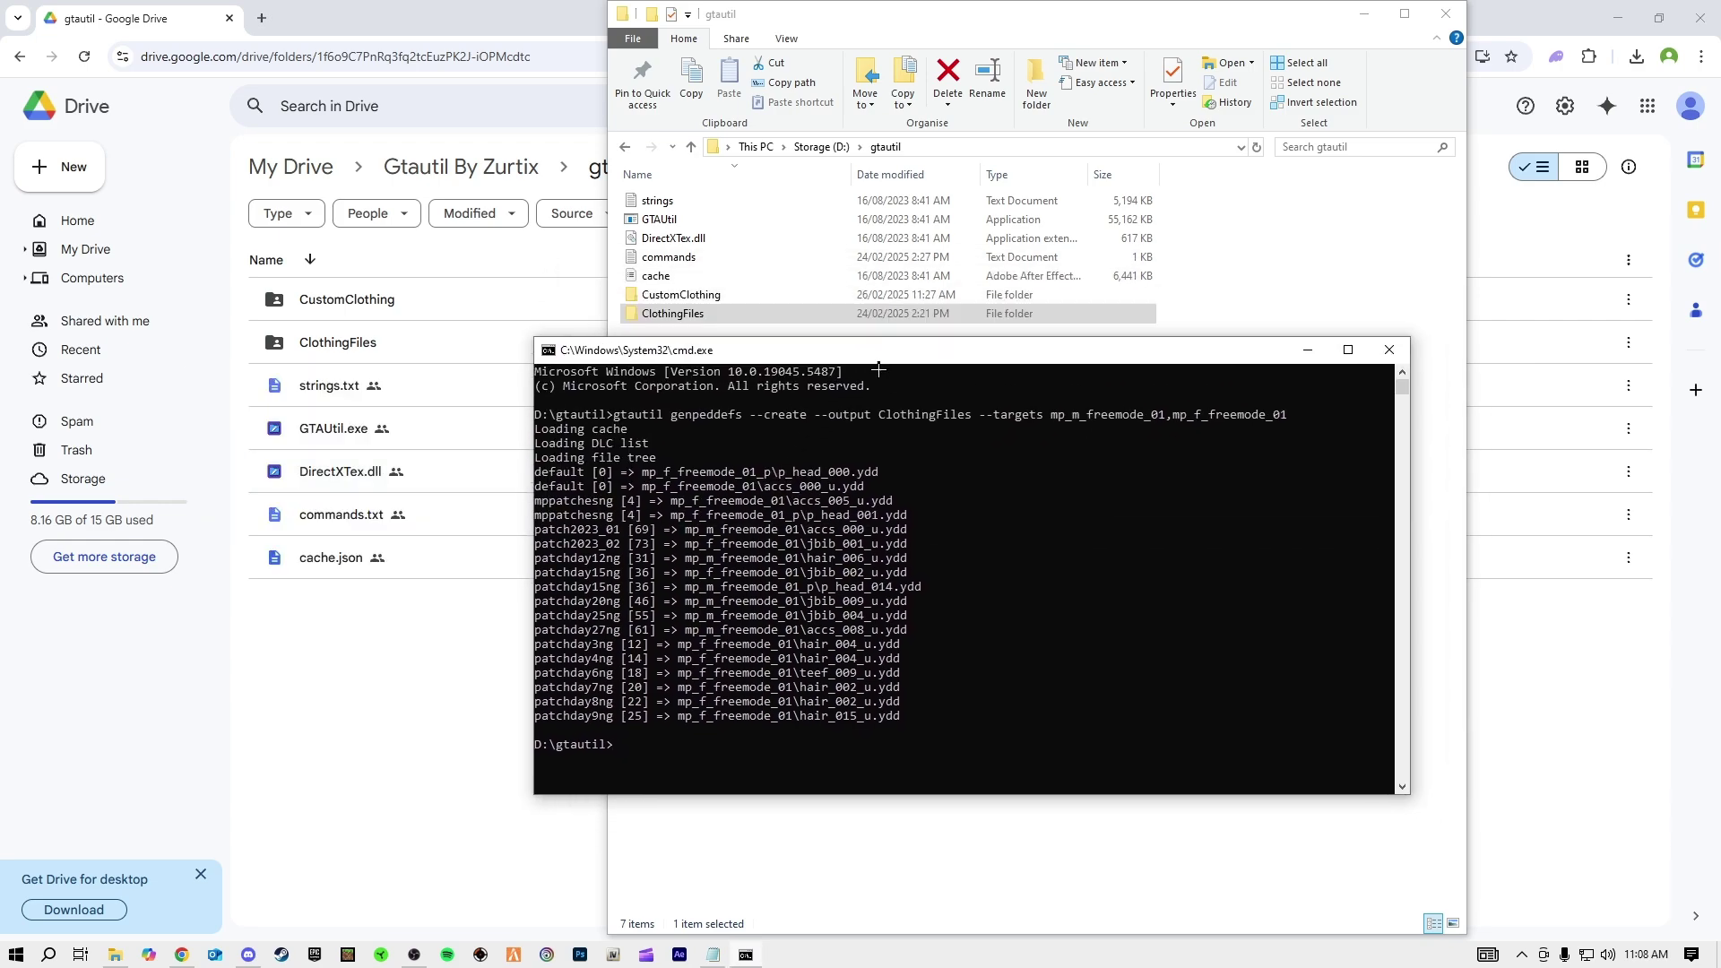
Step: Browse ClothingFiles down to mp_m_freemode_01\components, then check CustomClothing and return to gtautil
click(1255, 148)
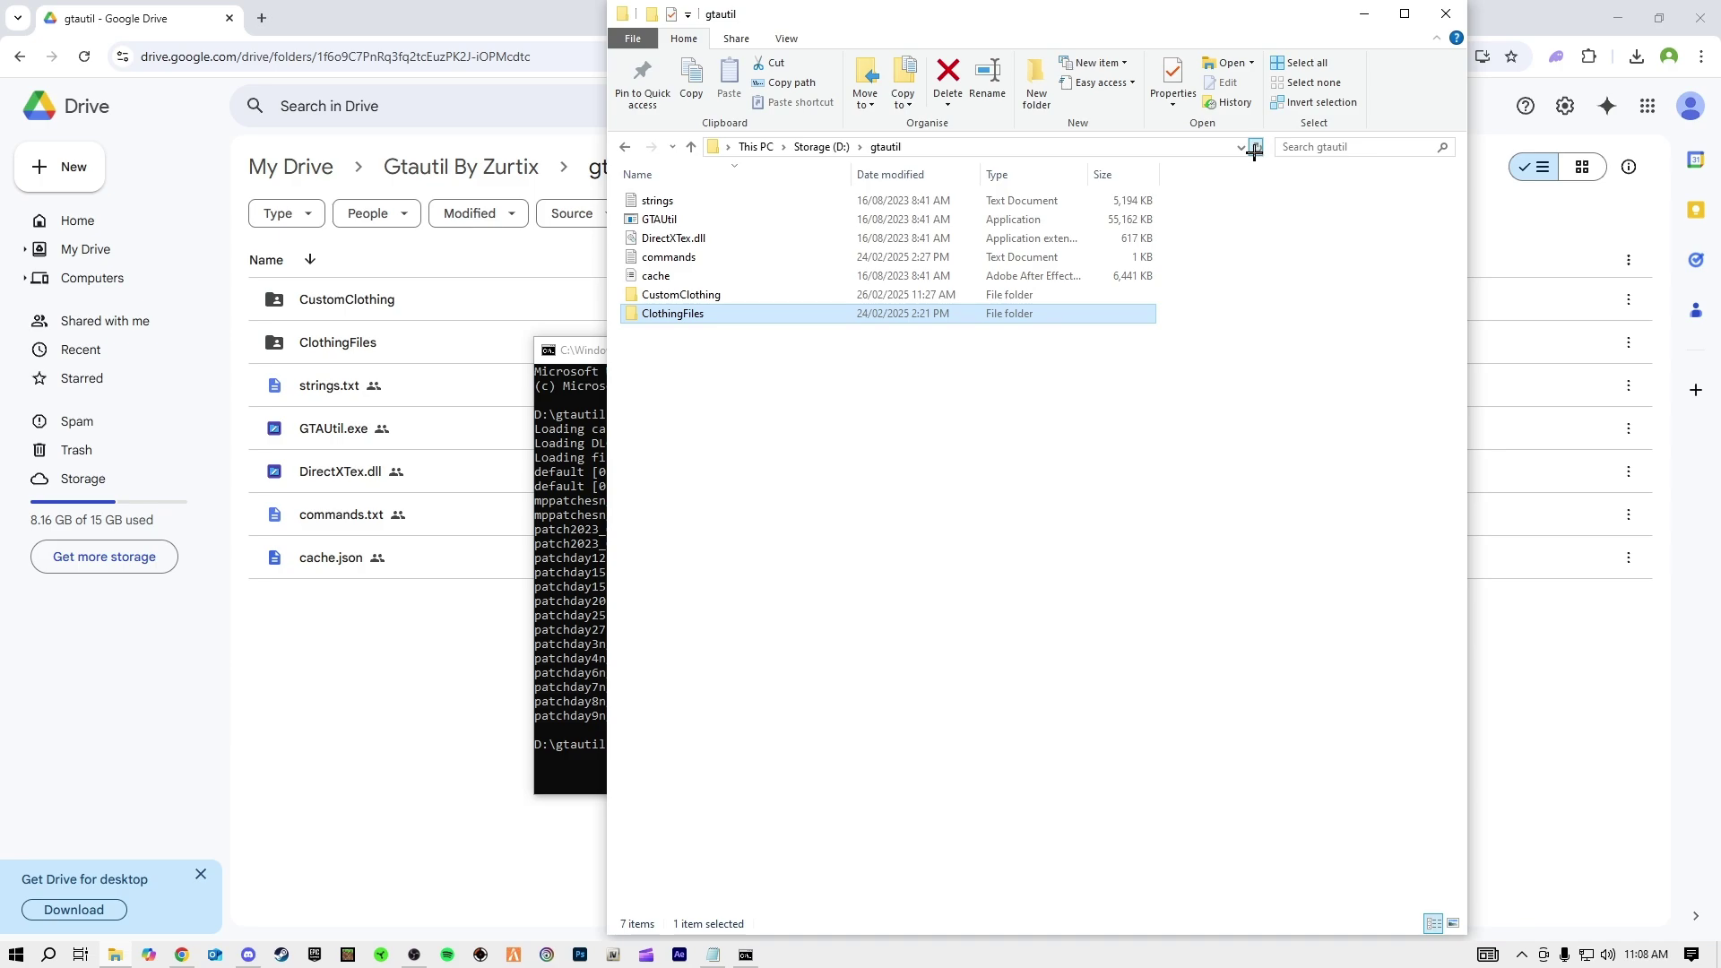
double_click(866, 320)
double_click(716, 240)
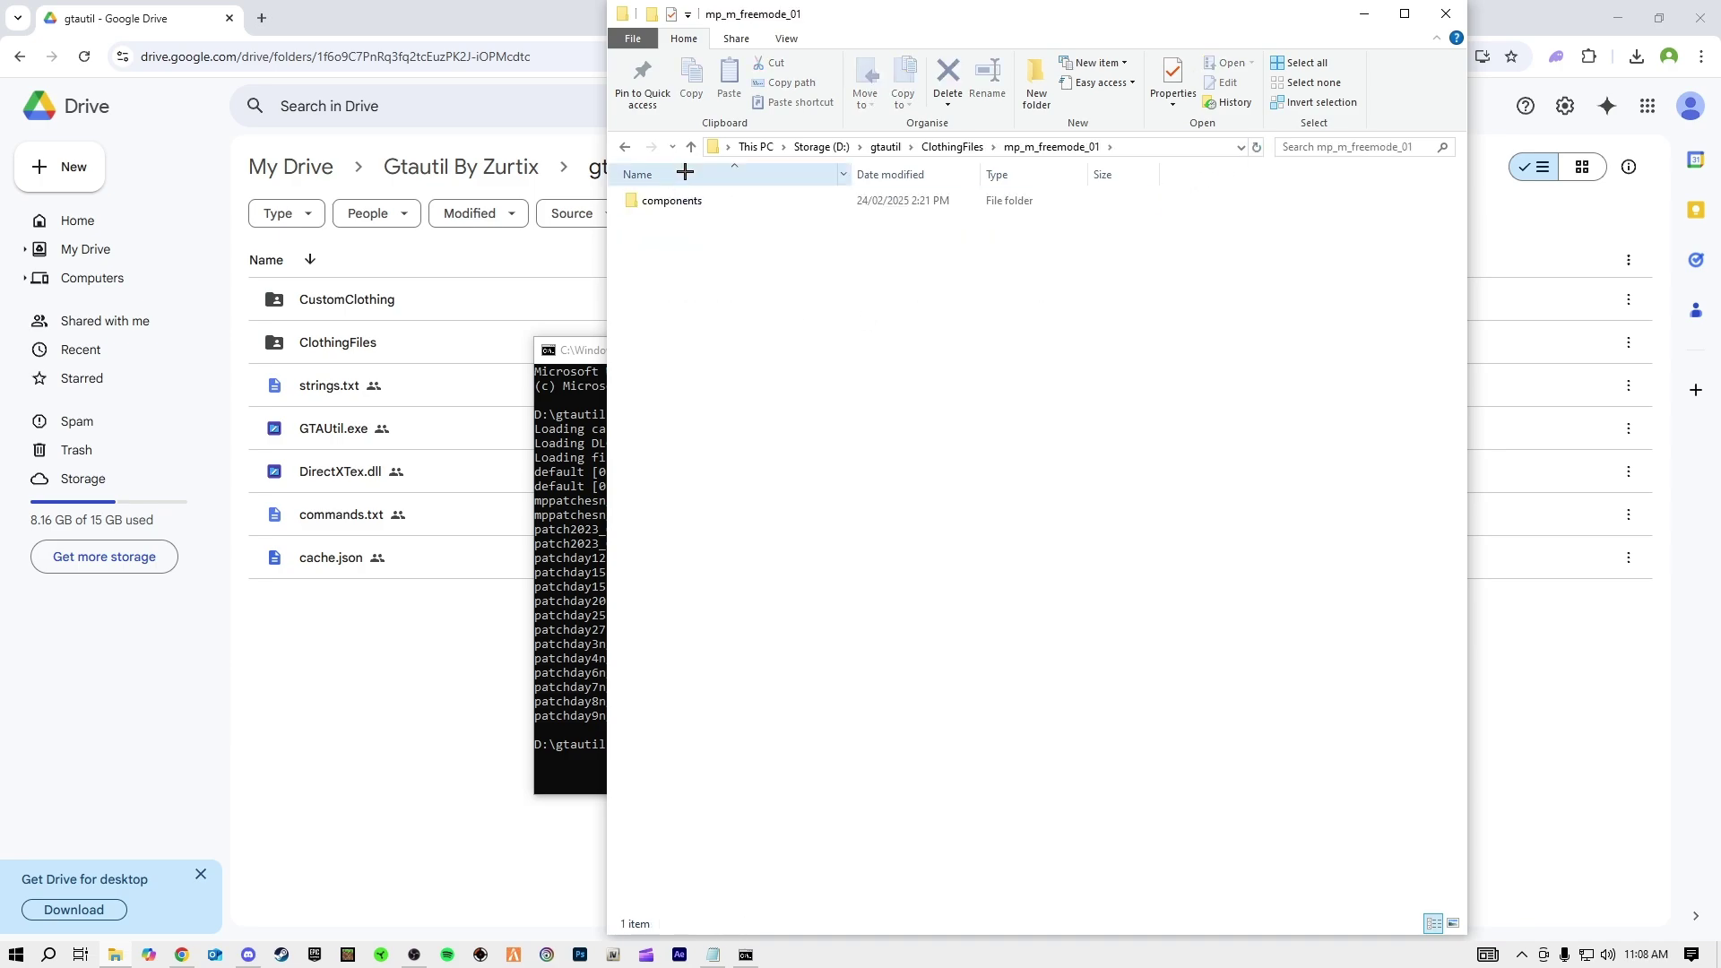
double_click(672, 198)
click(691, 147)
click(691, 146)
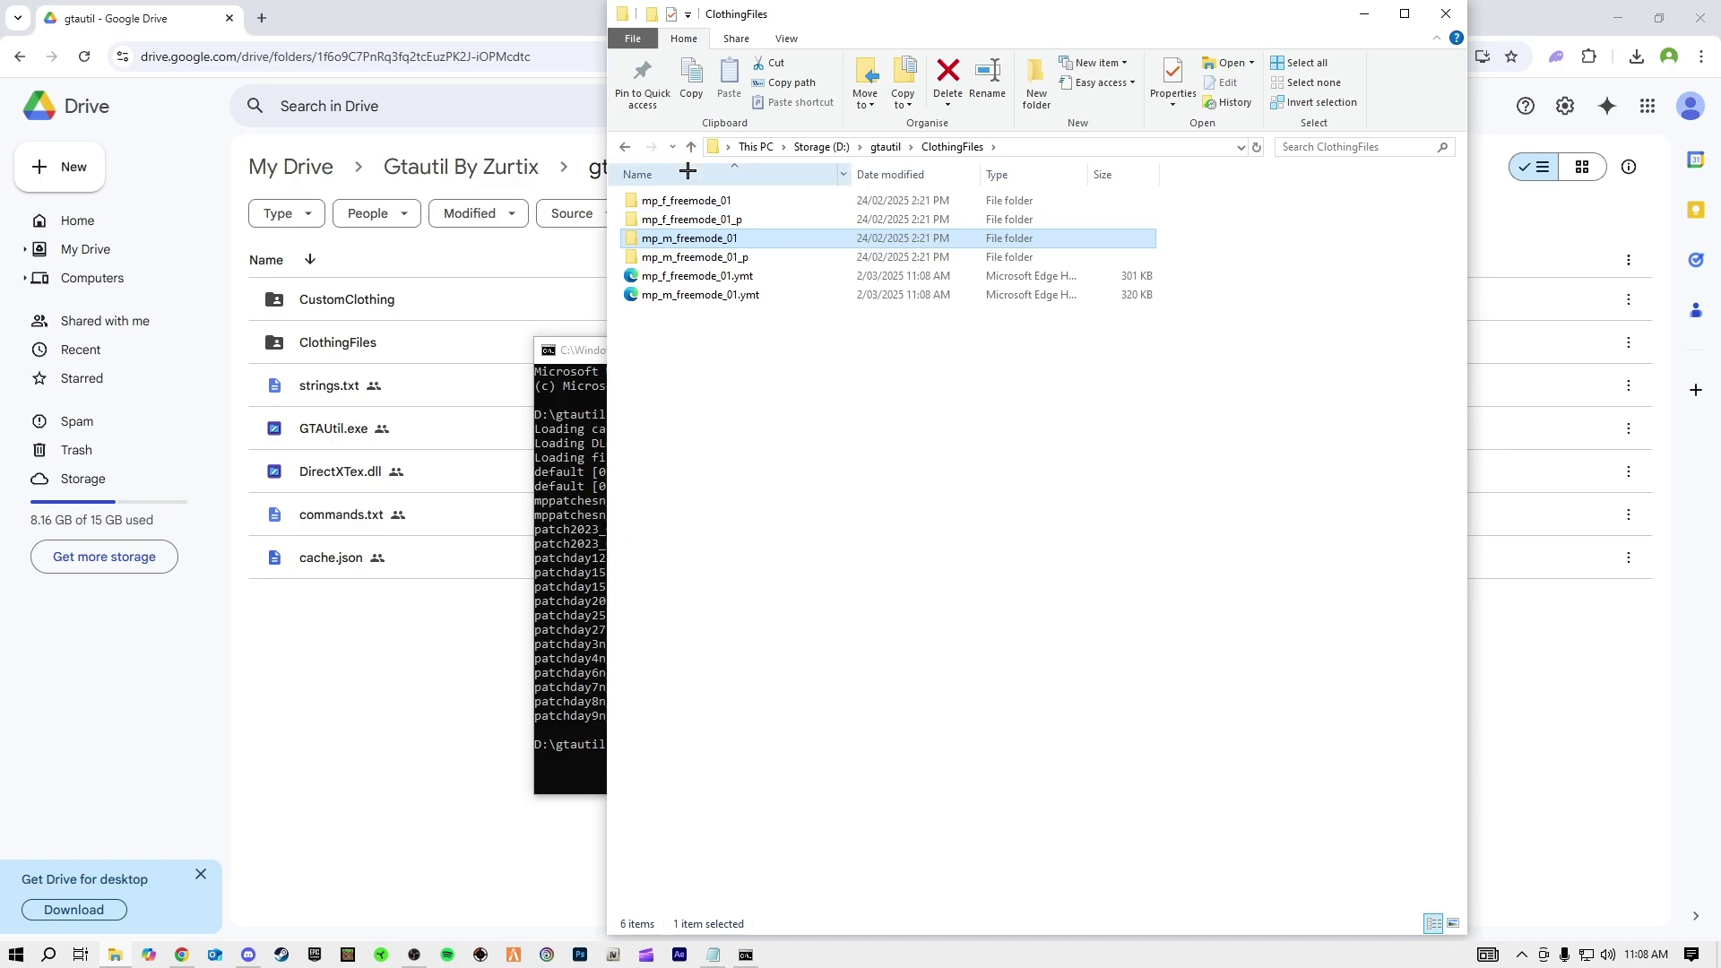
click(690, 146)
double_click(698, 290)
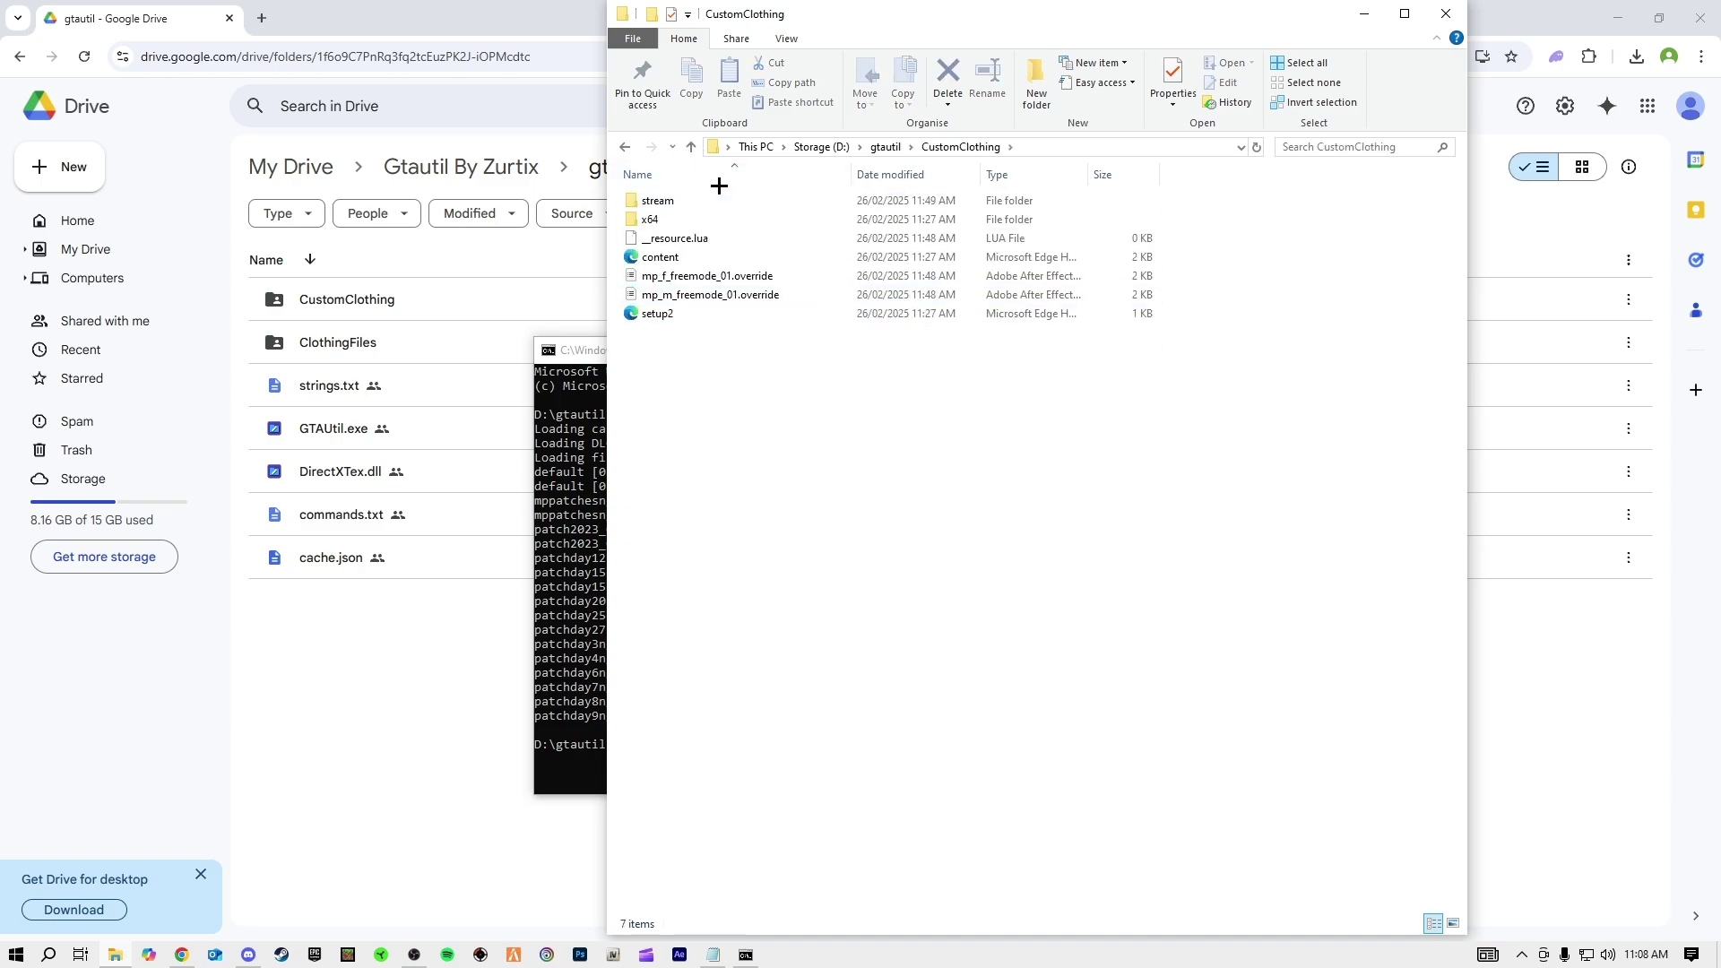
click(690, 147)
drag(591, 350, 571, 339)
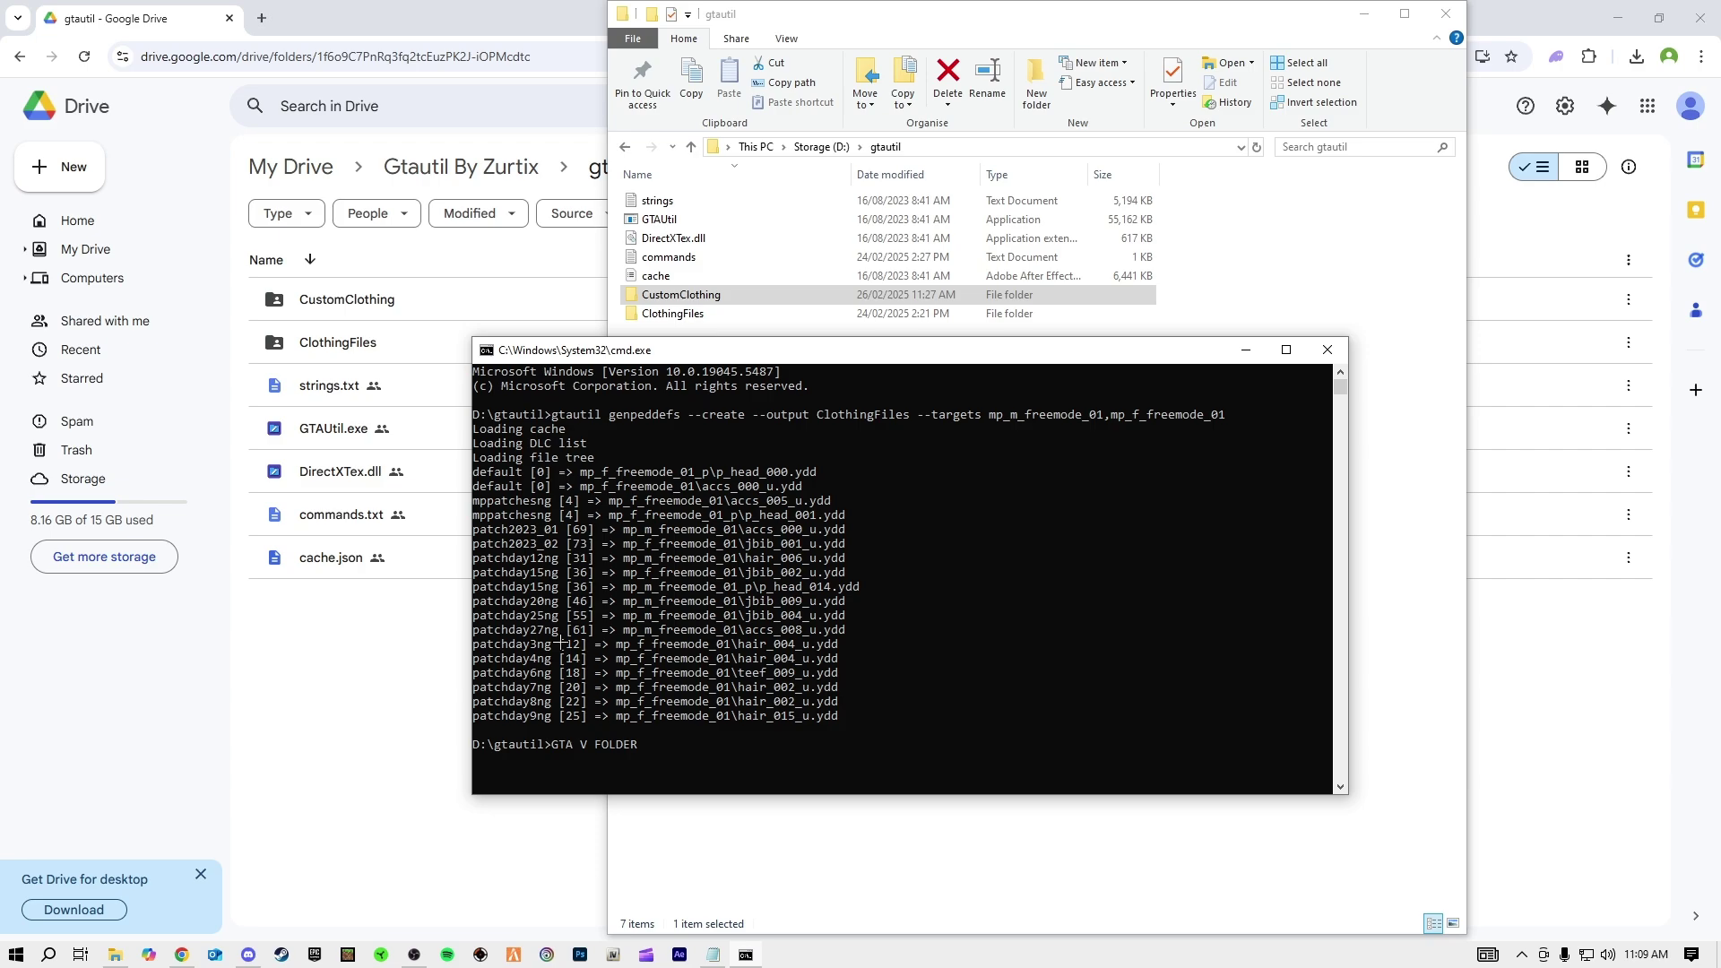
Step: Erase the GTA V note from the prompt and bring the gtautil folder window forward
key(BackSpace)
key(BackSpace)
key(BackSpace)
key(BackSpace)
key(BackSpace)
key(alt+Tab)
click(529, 484)
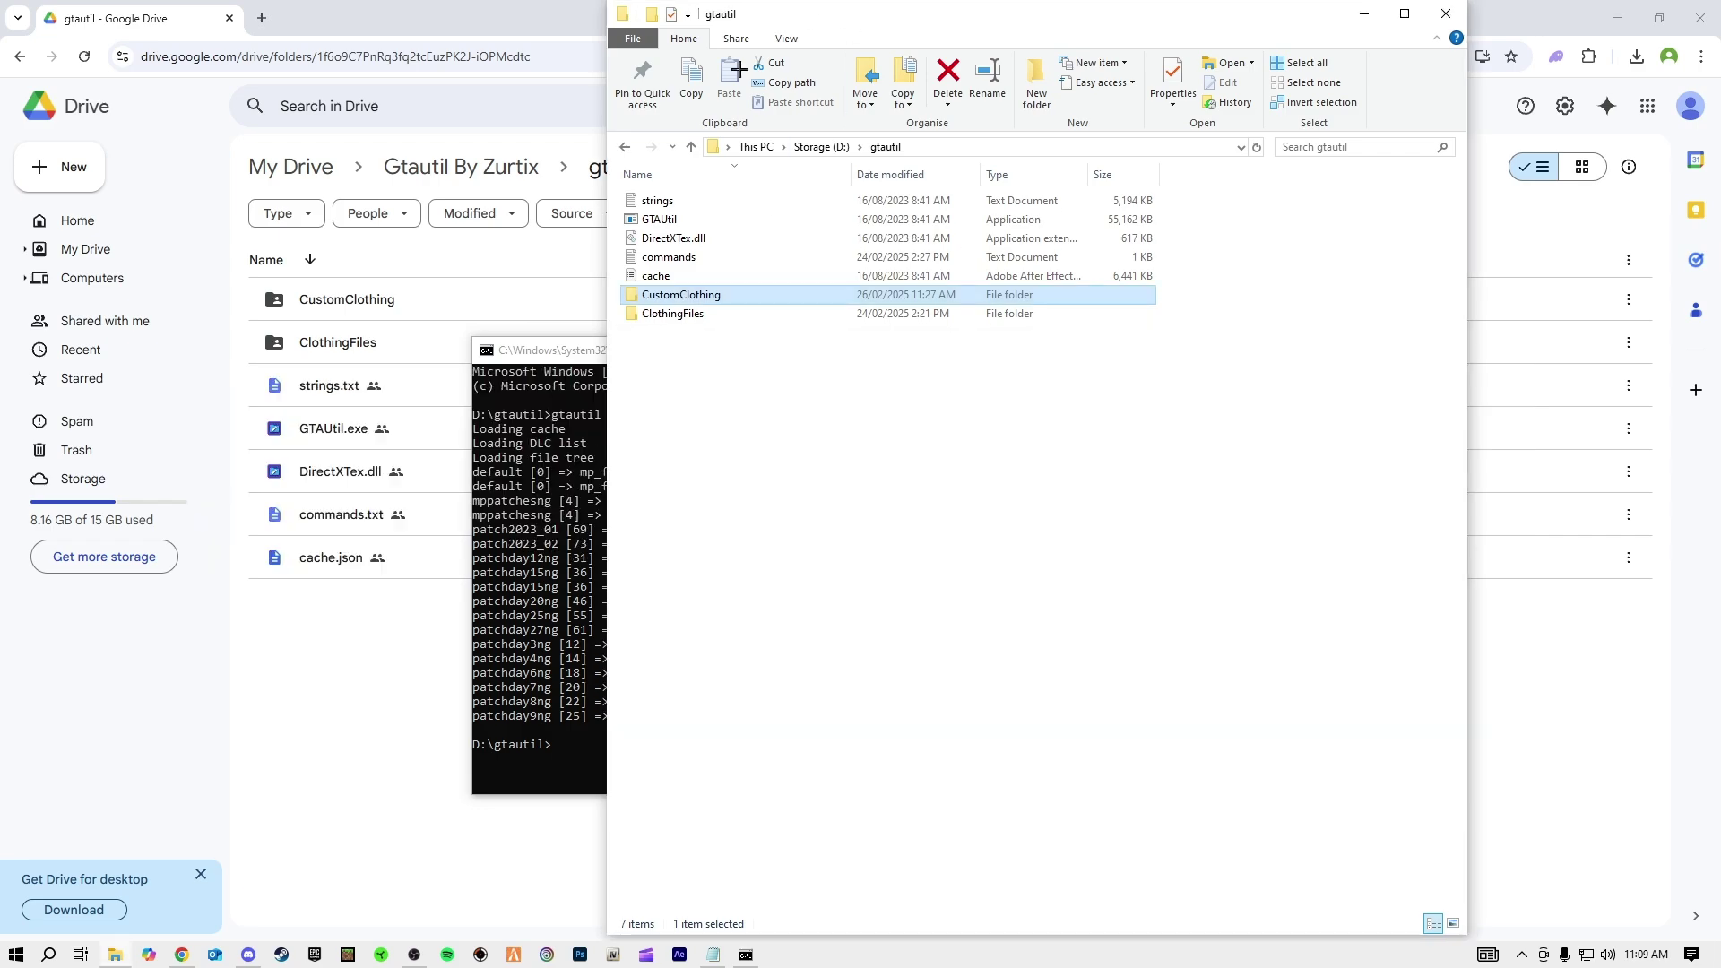
drag(815, 22, 822, 51)
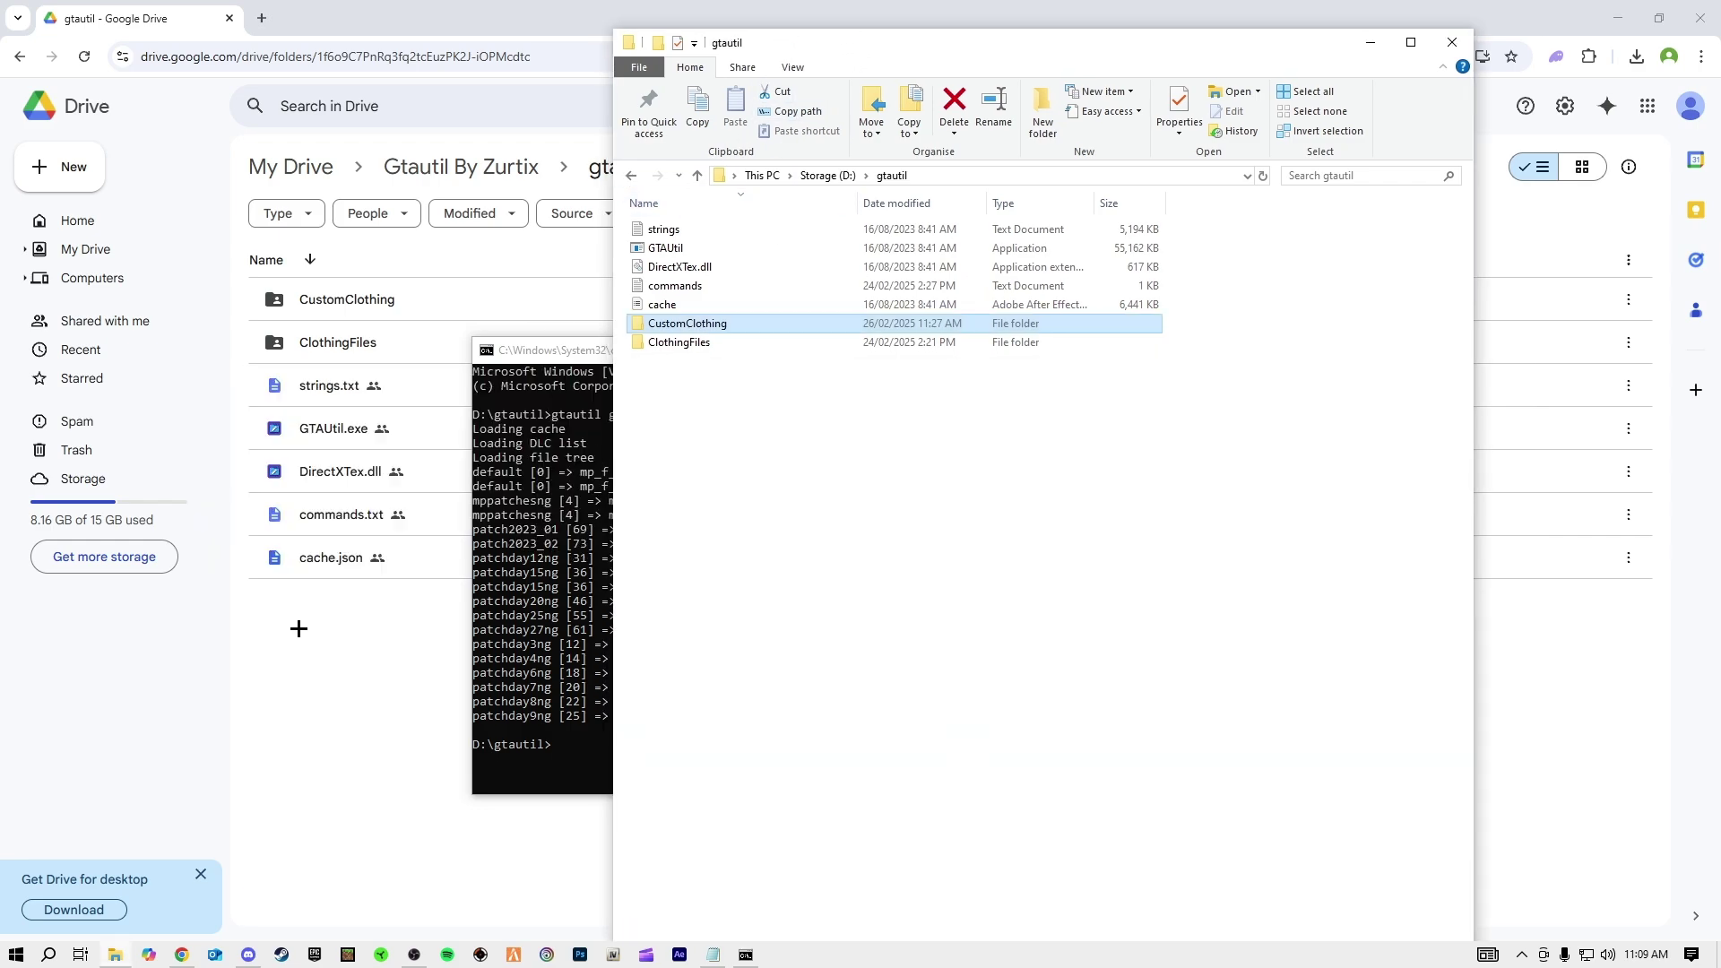
Step: In a new File Explorer window, navigate to D:\Storage\GTAV
right_click(126, 953)
click(90, 862)
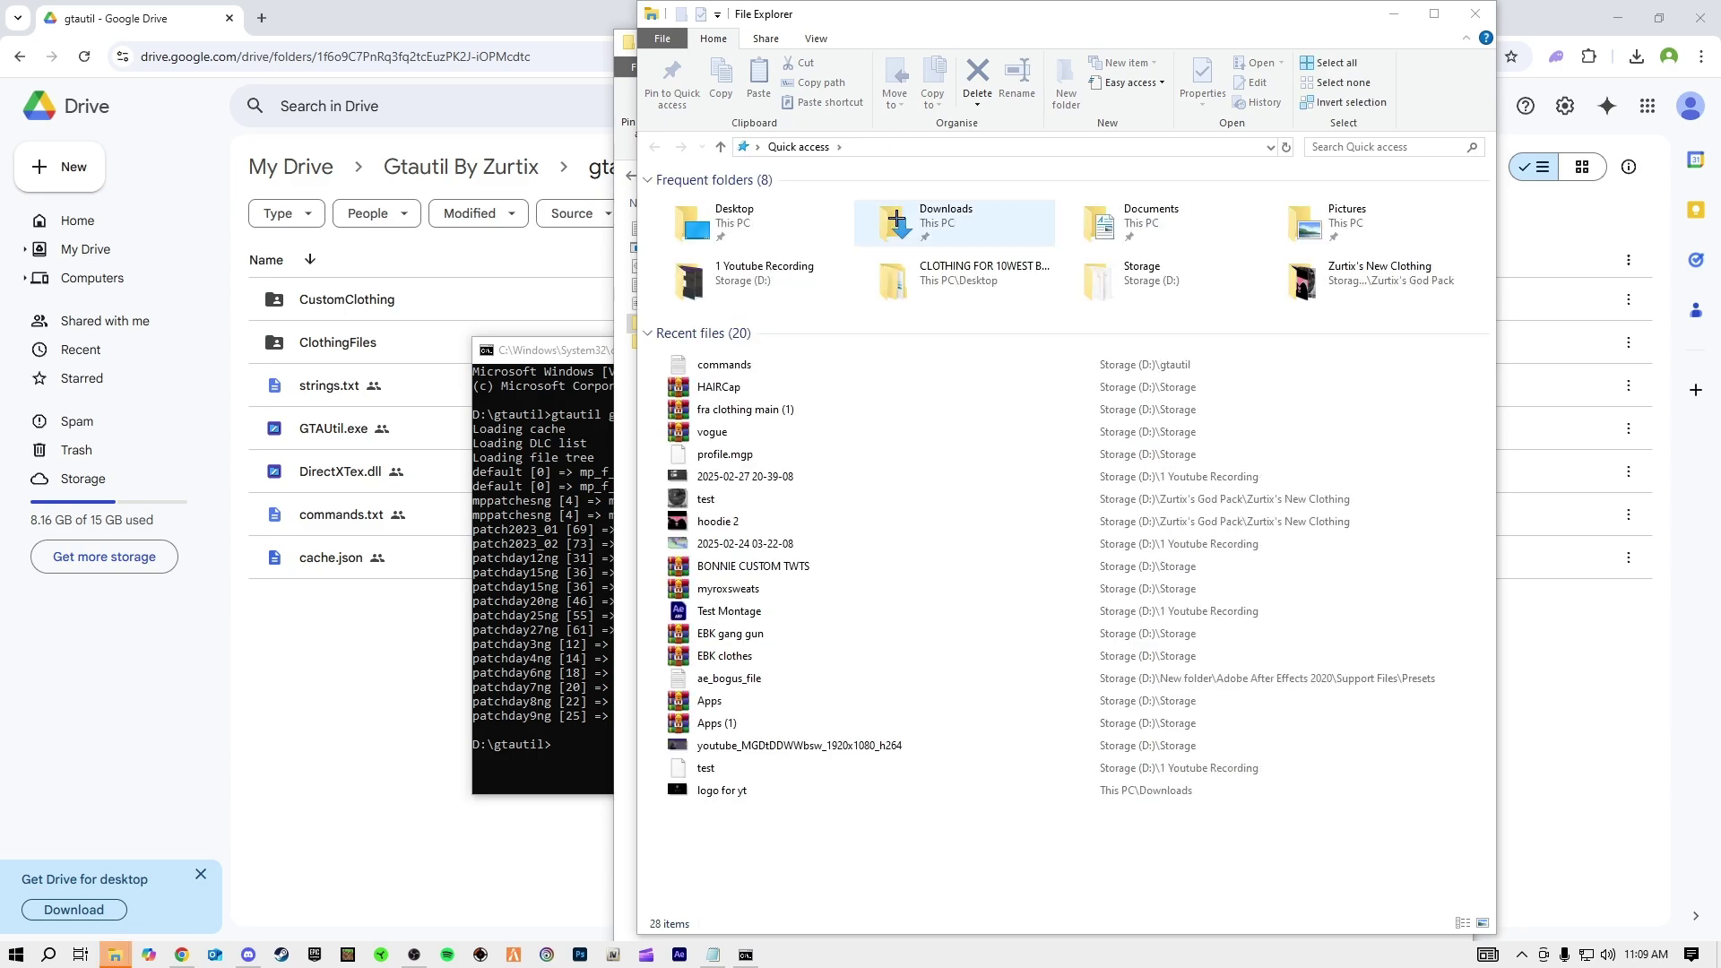
double_click(1307, 270)
click(933, 146)
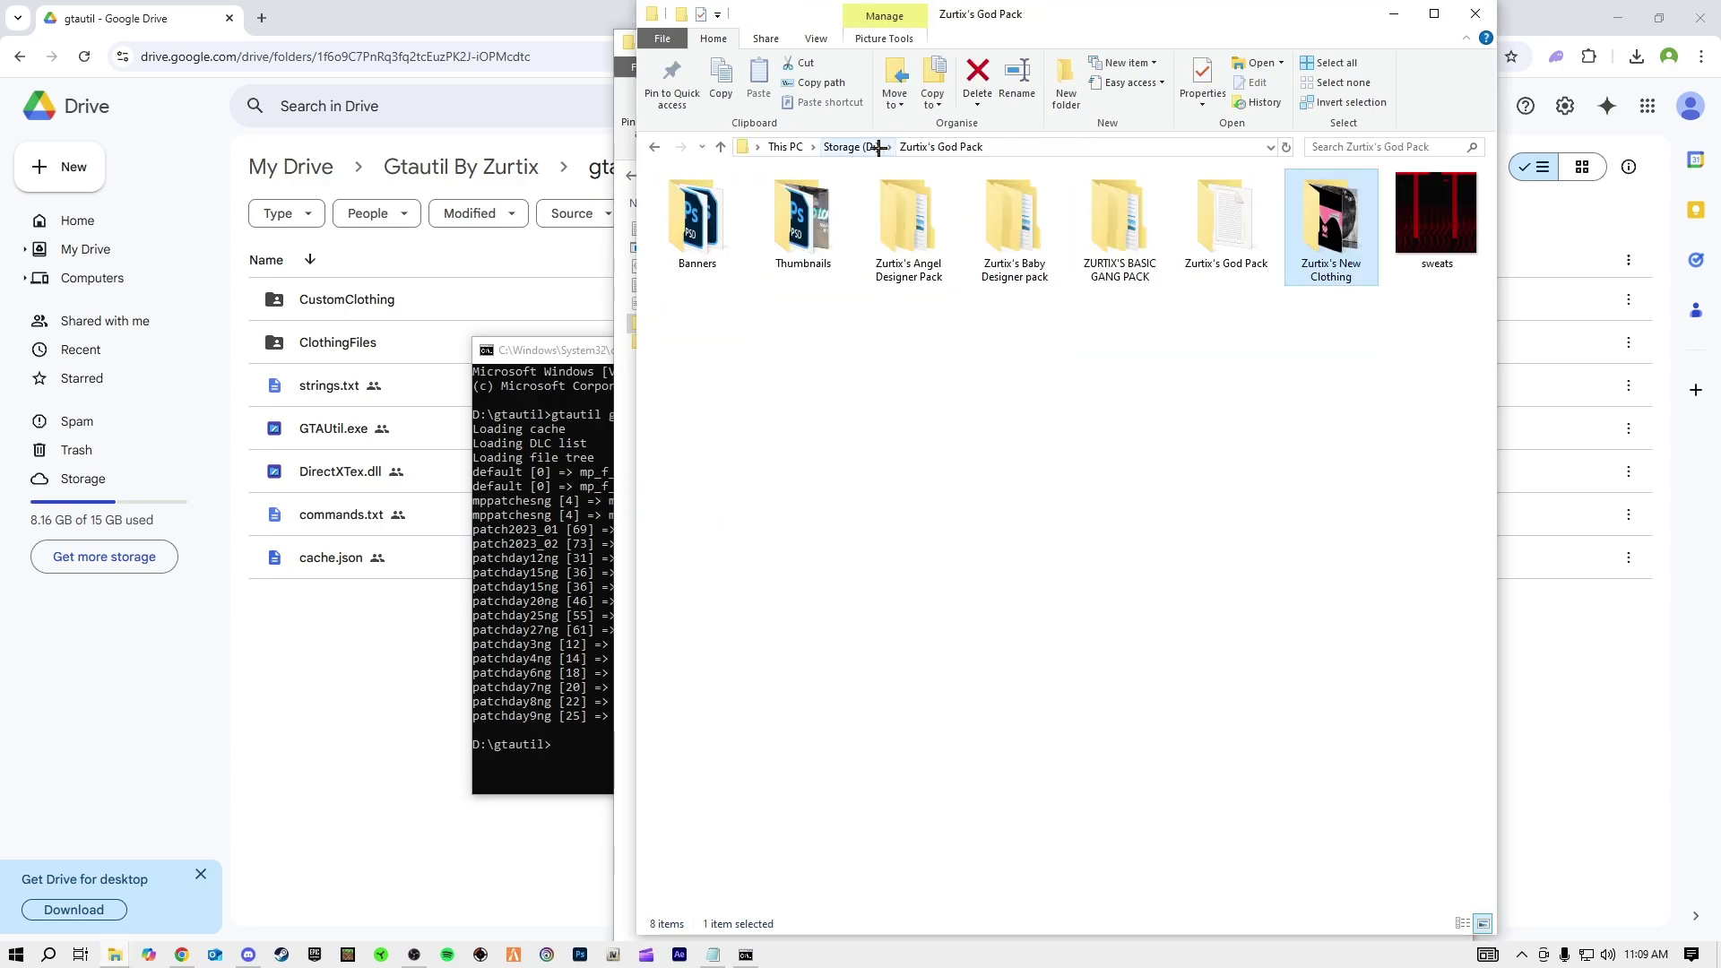
click(857, 146)
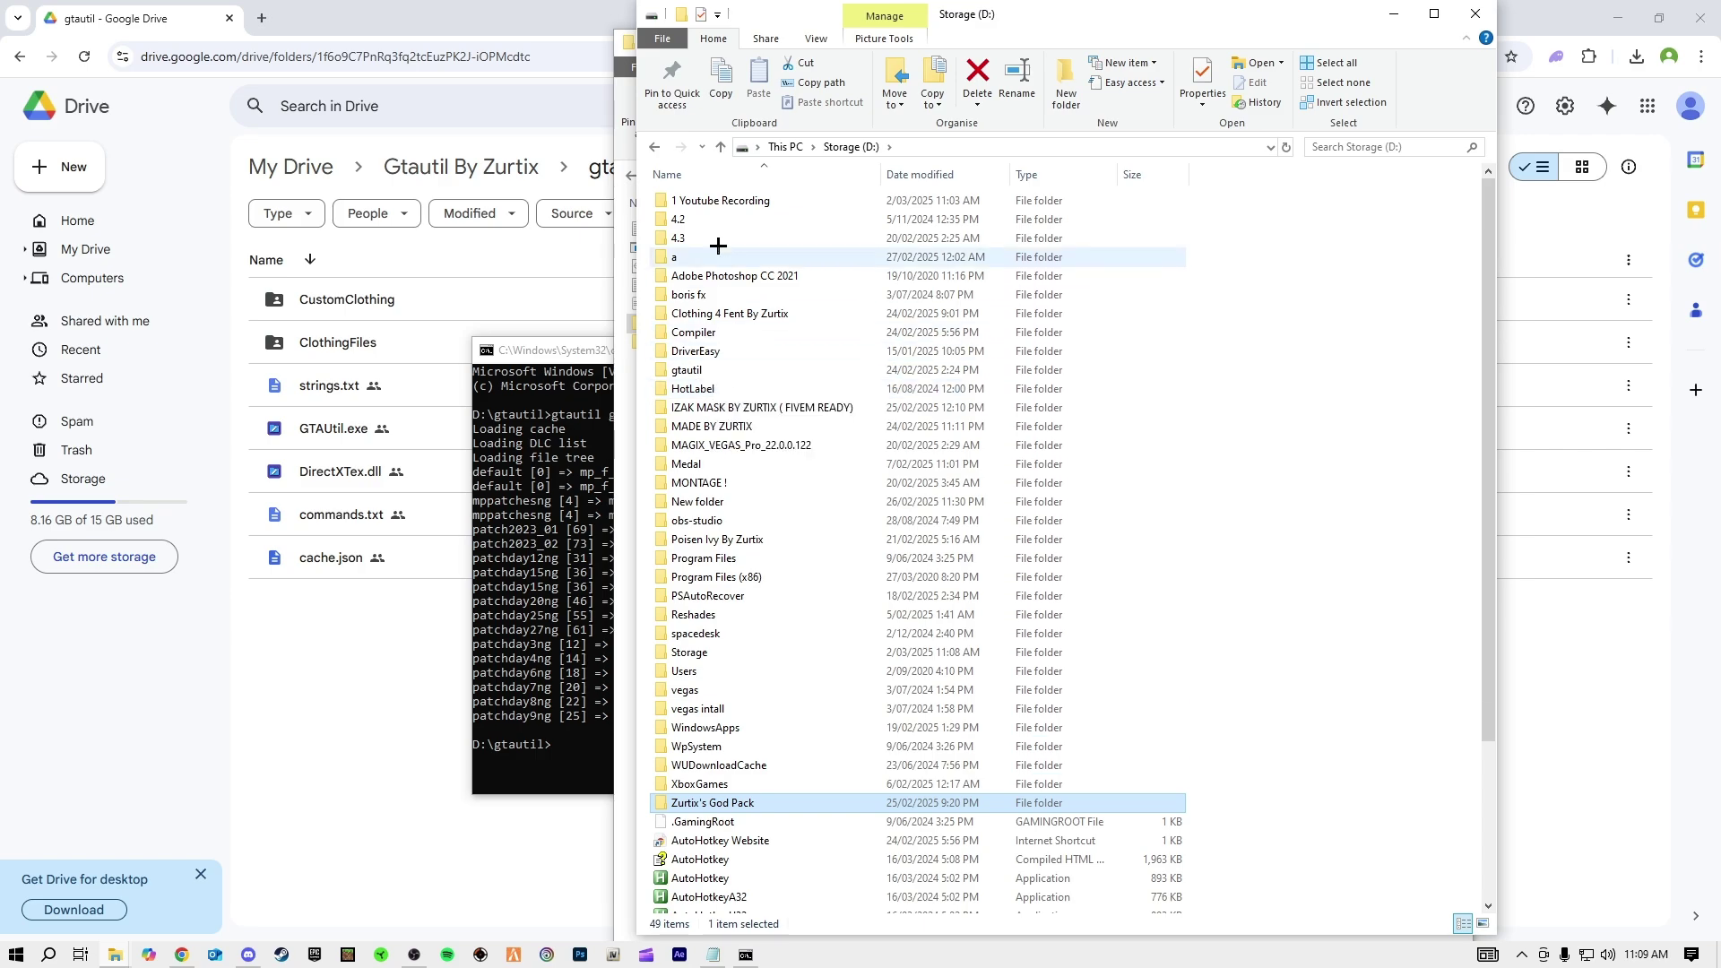
scroll(711, 269, down, 3)
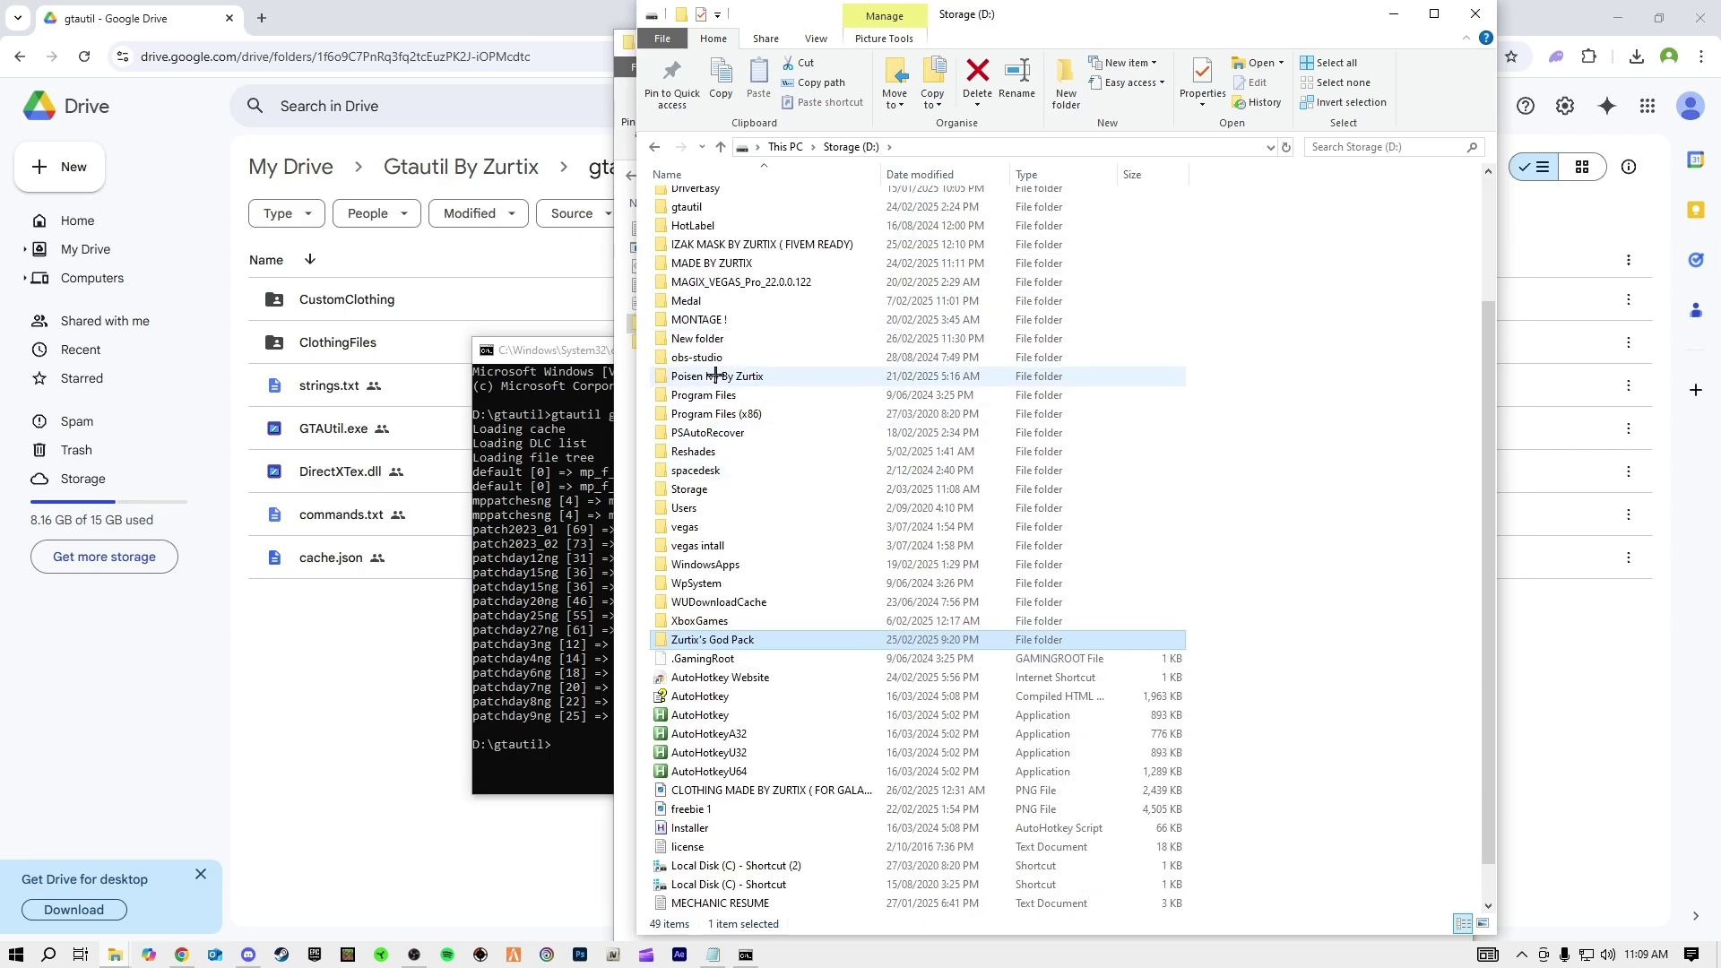
double_click(711, 491)
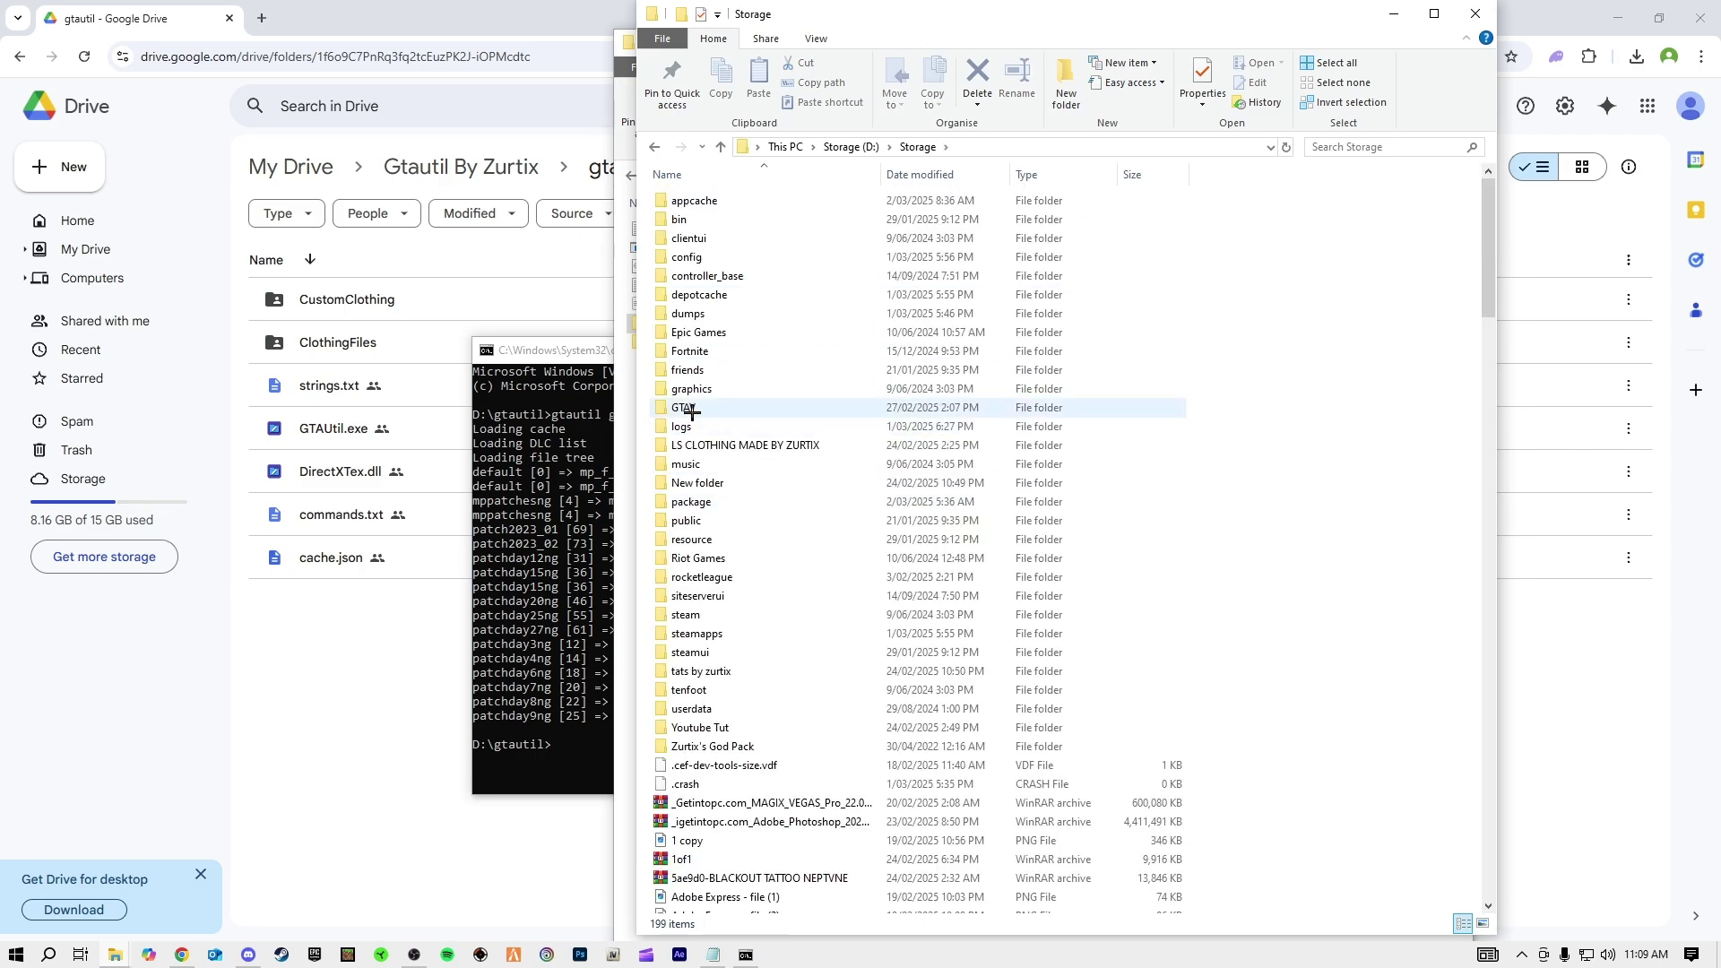
double_click(699, 413)
Step: Move the GTAV window aside and minimize the gtautil folder window
drag(870, 17, 1042, 22)
click(1284, 55)
click(1364, 44)
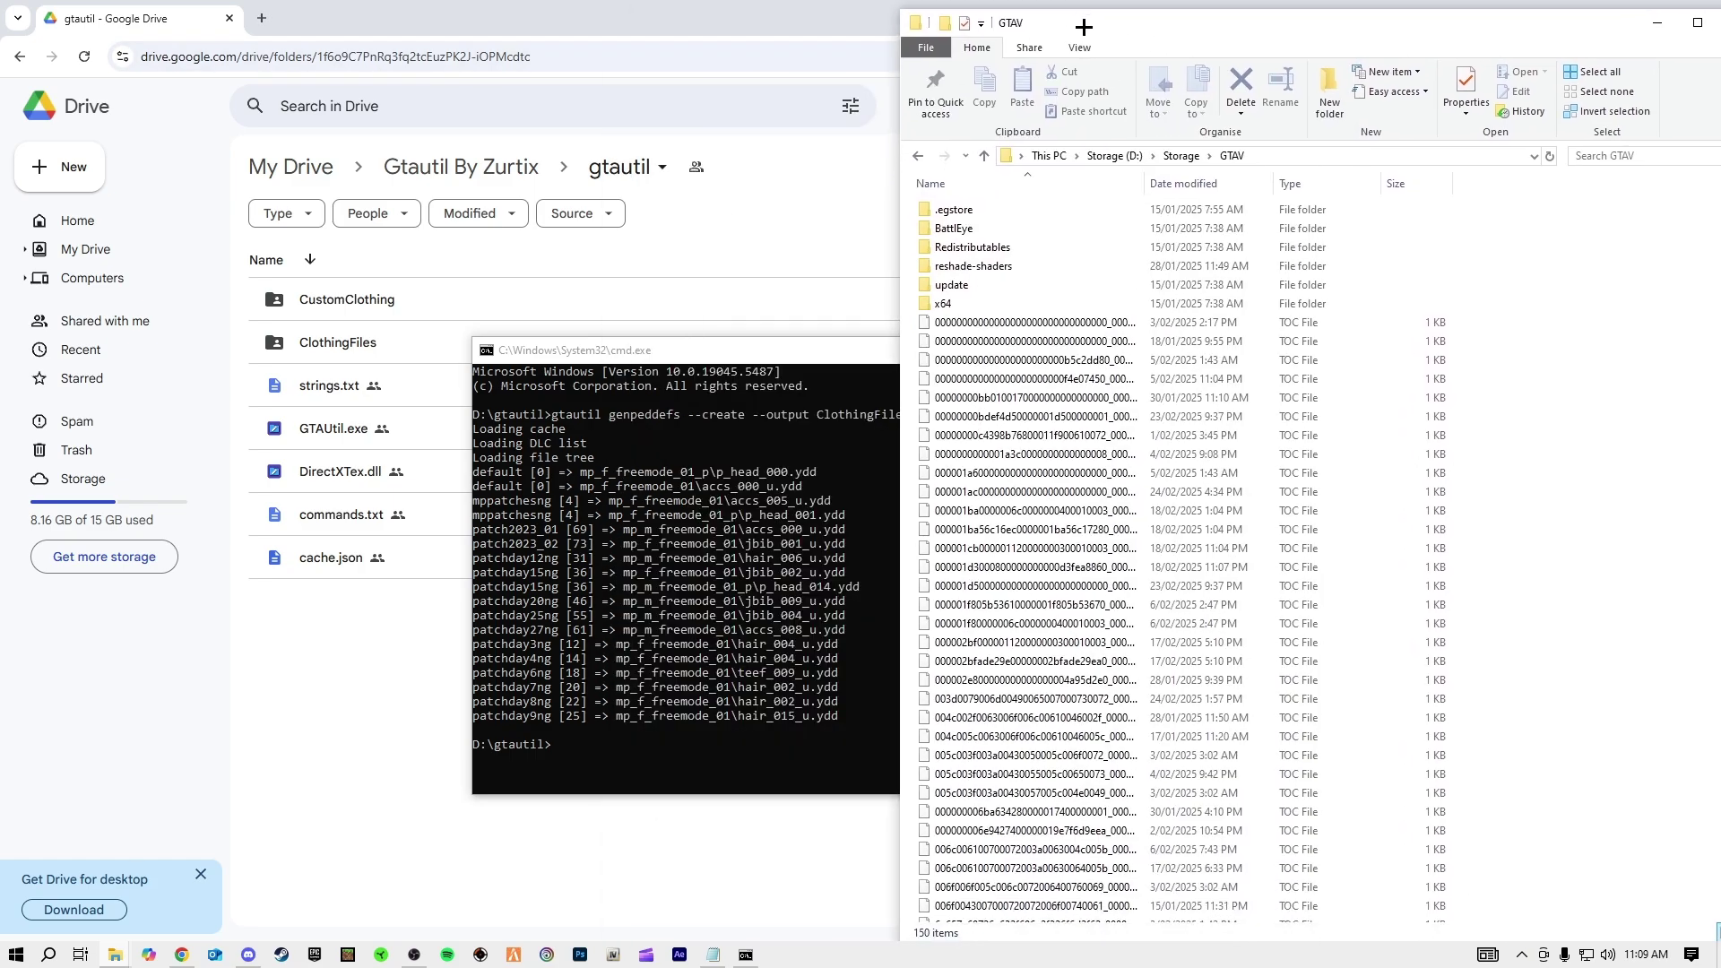
click(984, 155)
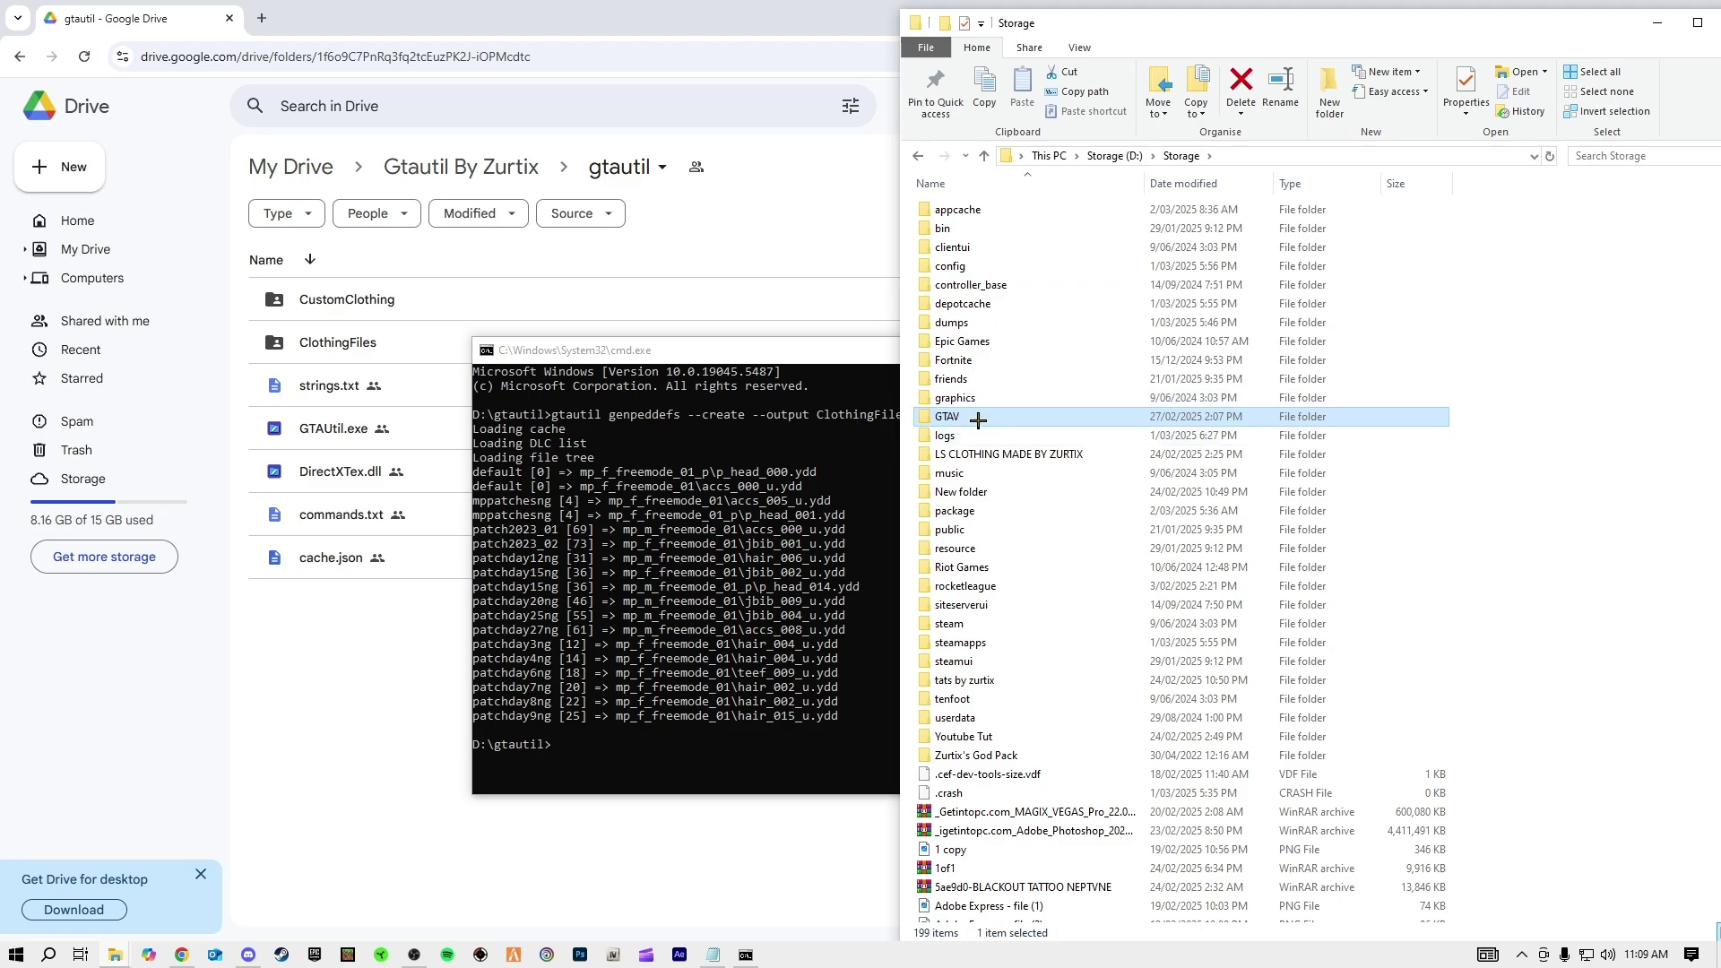
drag(980, 418, 787, 492)
drag(572, 729, 967, 419)
double_click(950, 417)
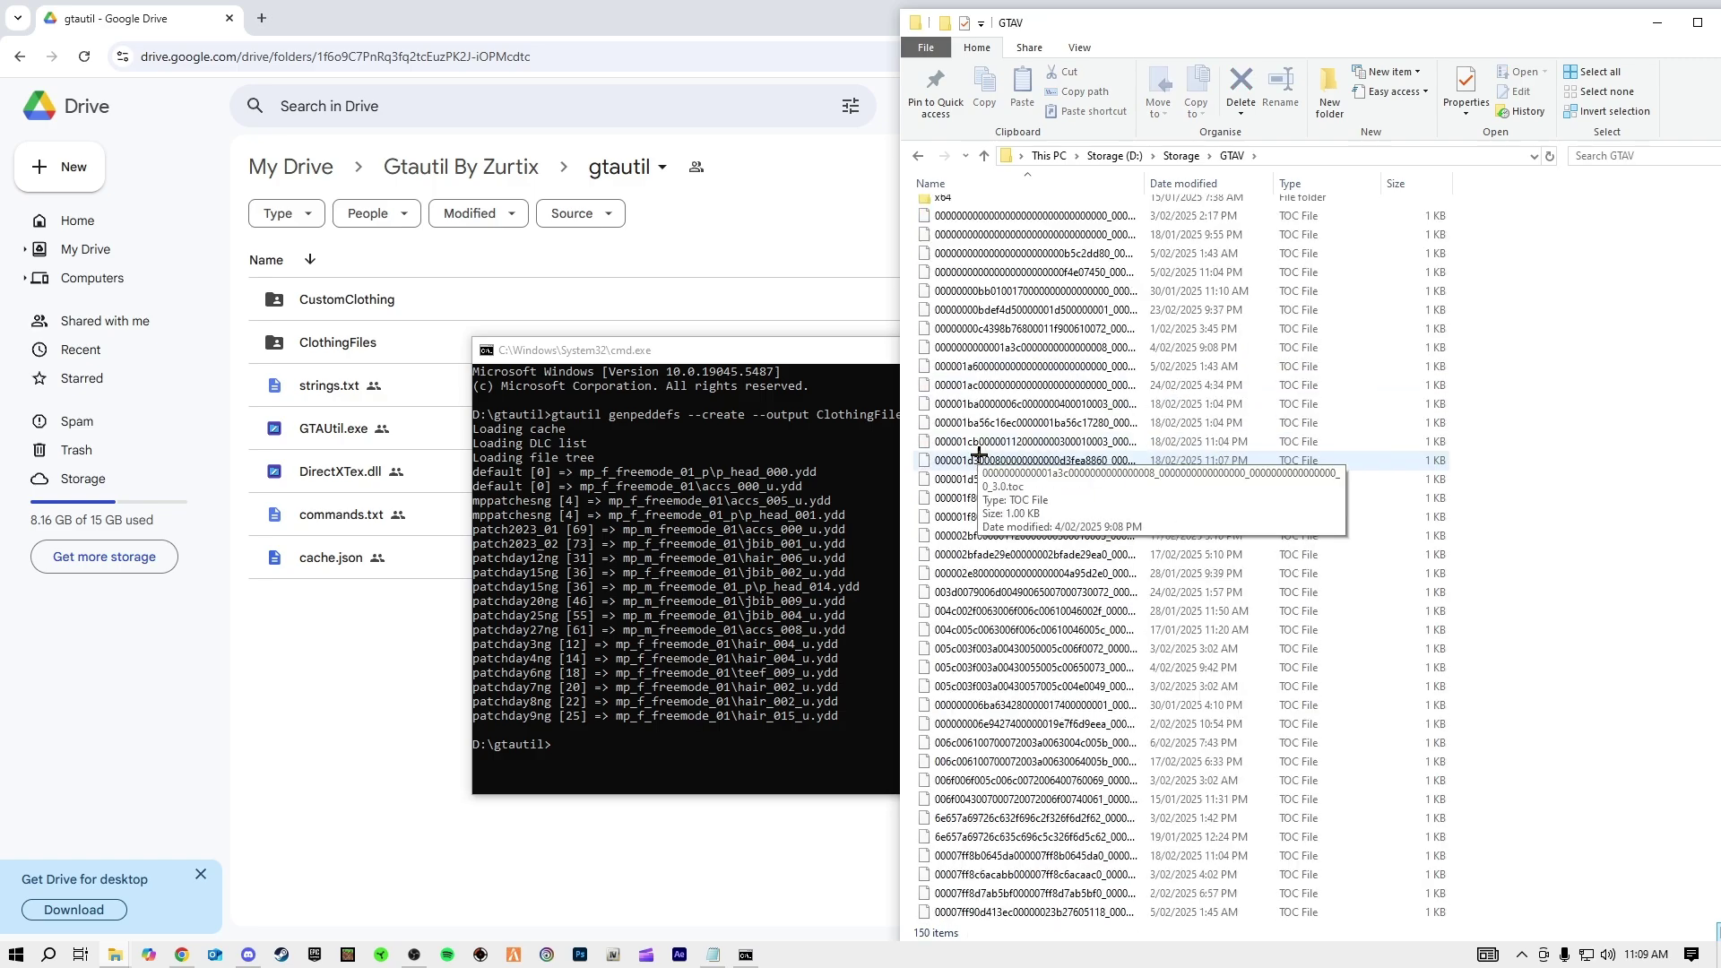
scroll(979, 451, down, 15)
double_click(948, 423)
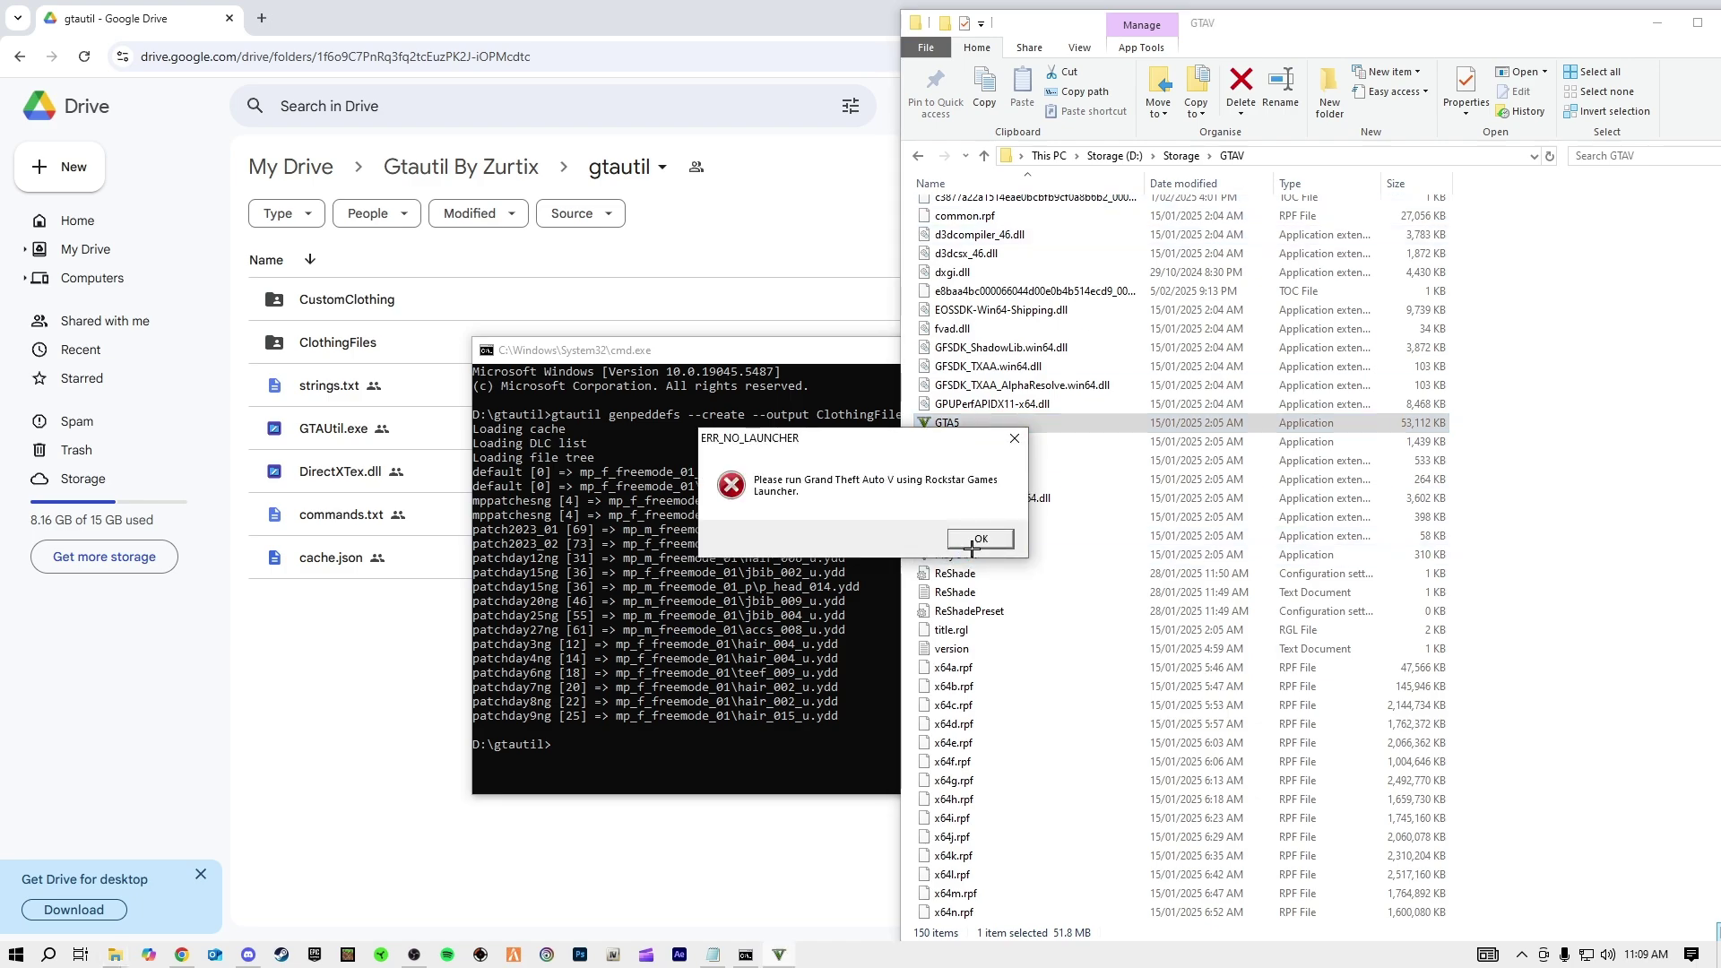
click(972, 541)
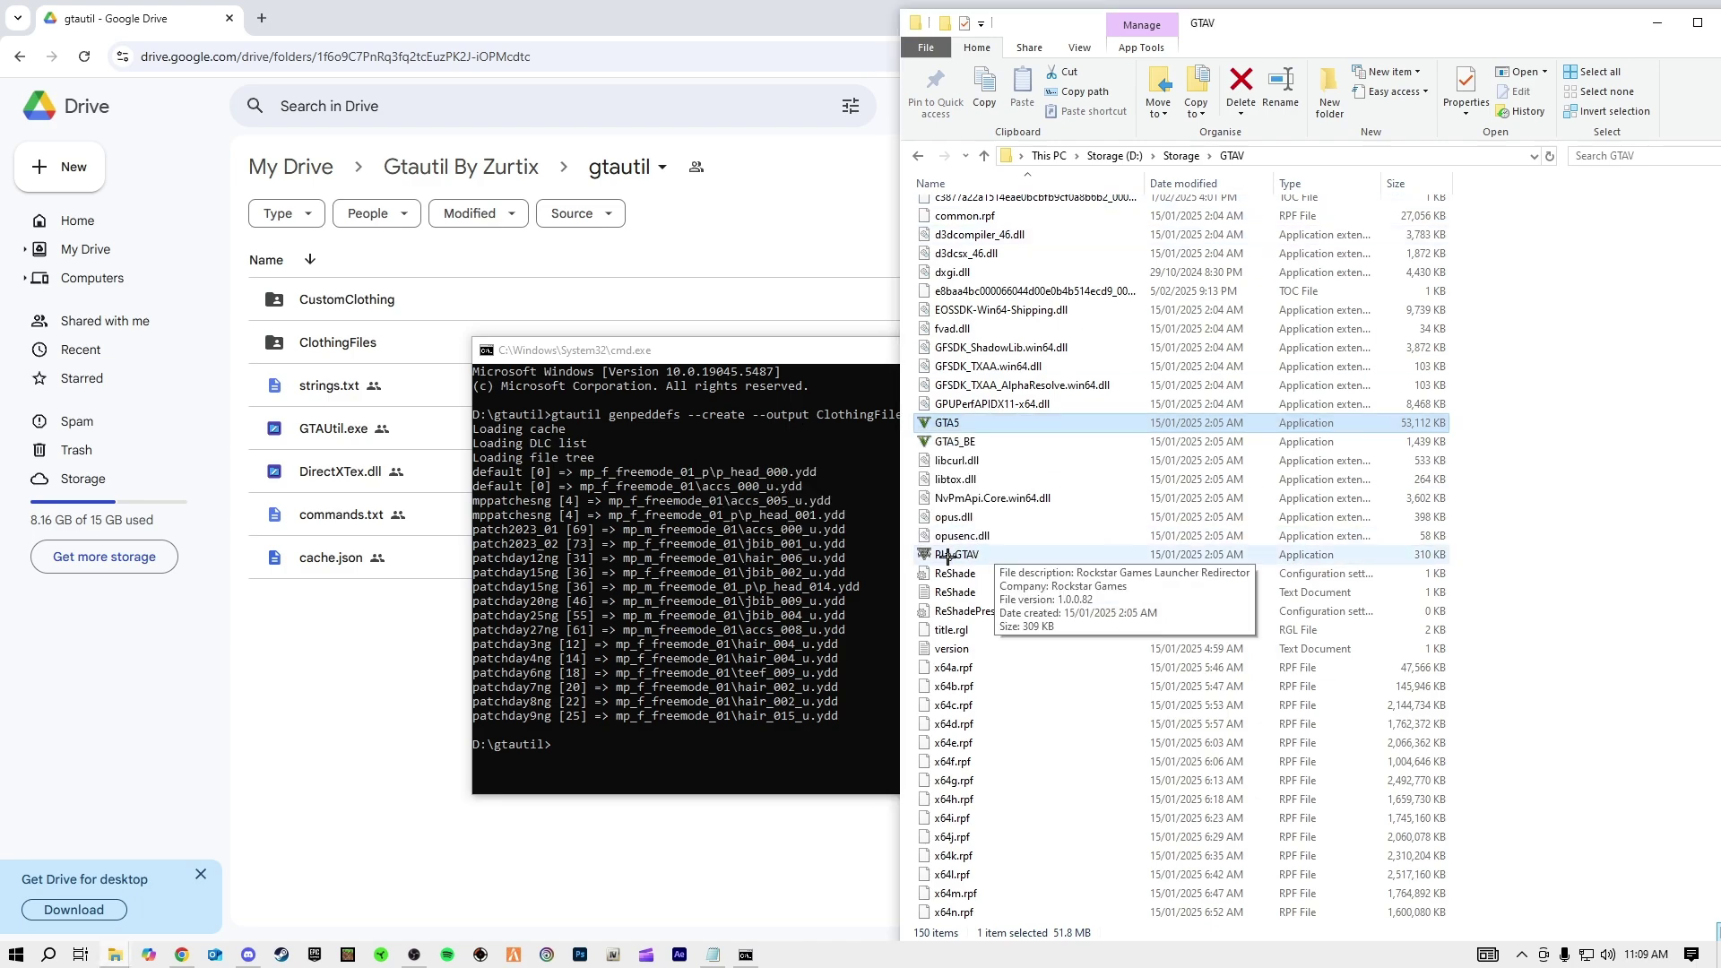